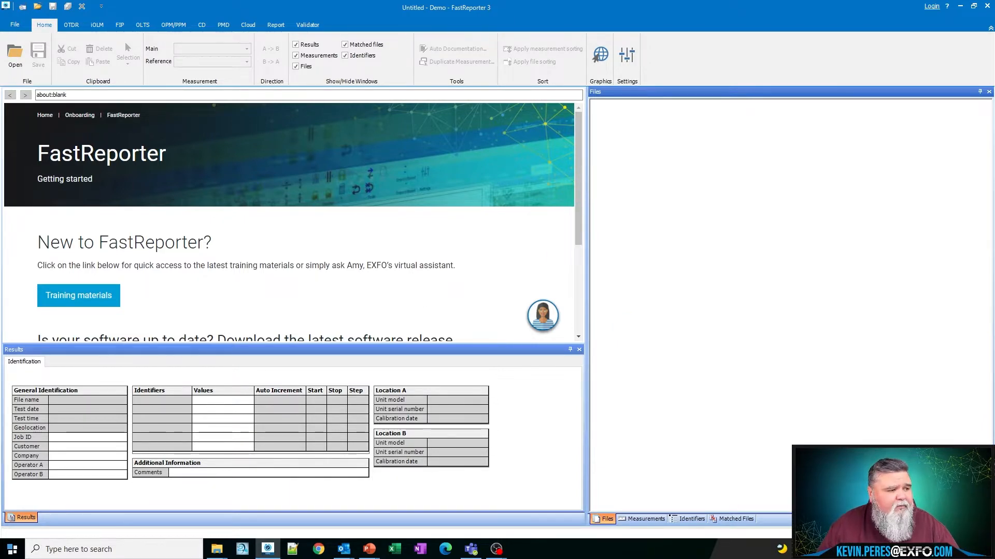
Switch to File Explorer, open the 12 Fiber 1310 1550 folder in FR2 Demo Traces and view its OLTS and OTDR subfolders
key("alt+Tab")
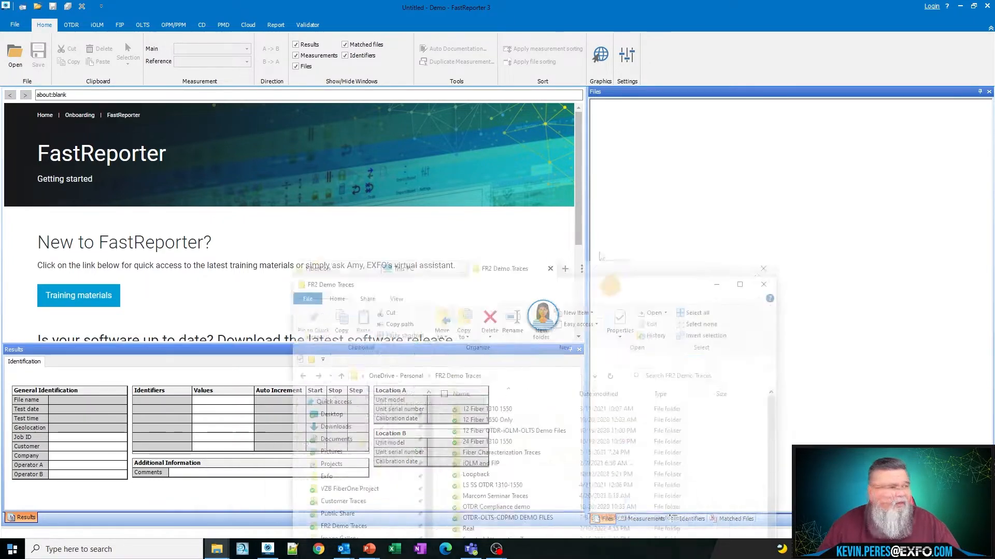
double_click(441, 283)
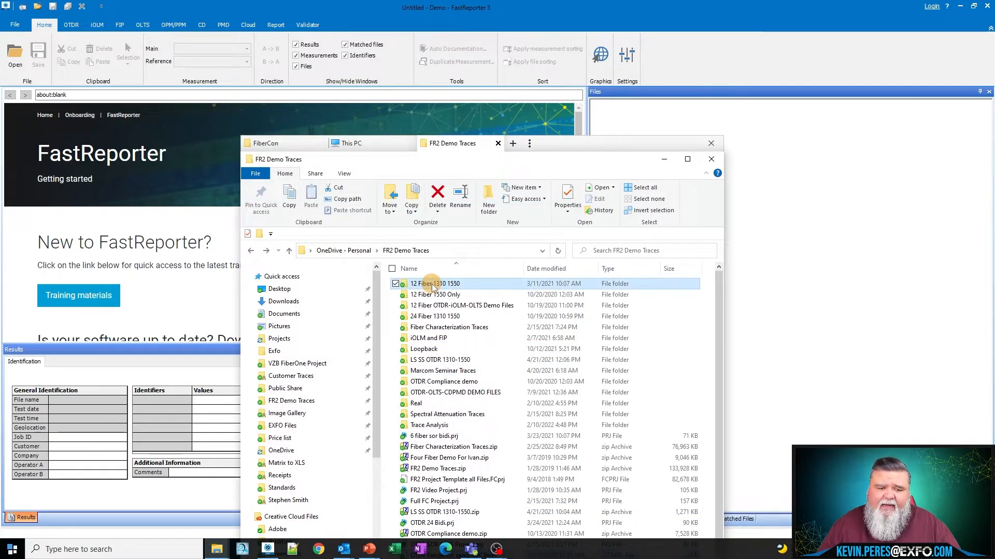
left_click(439, 308)
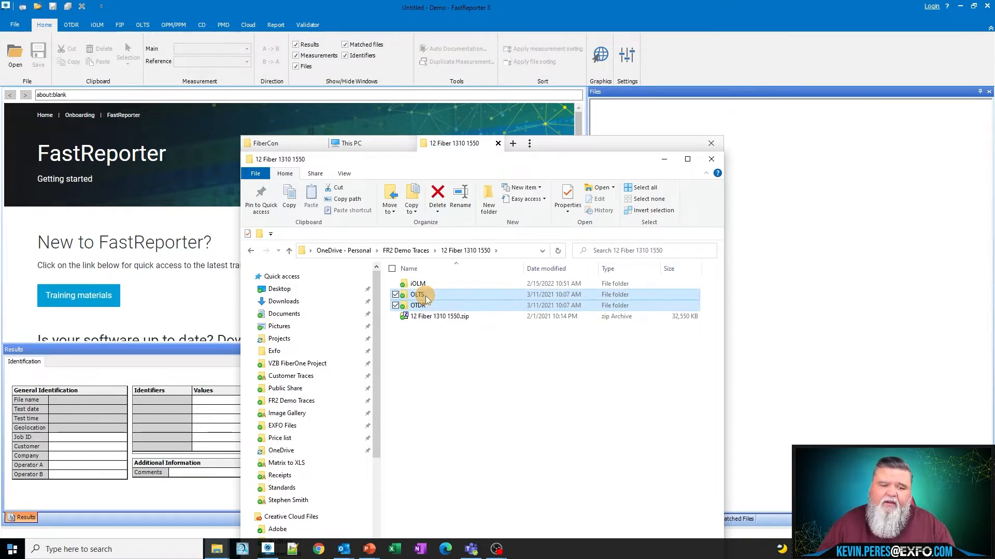
double_click(425, 298)
key("alt+Left")
double_click(429, 305)
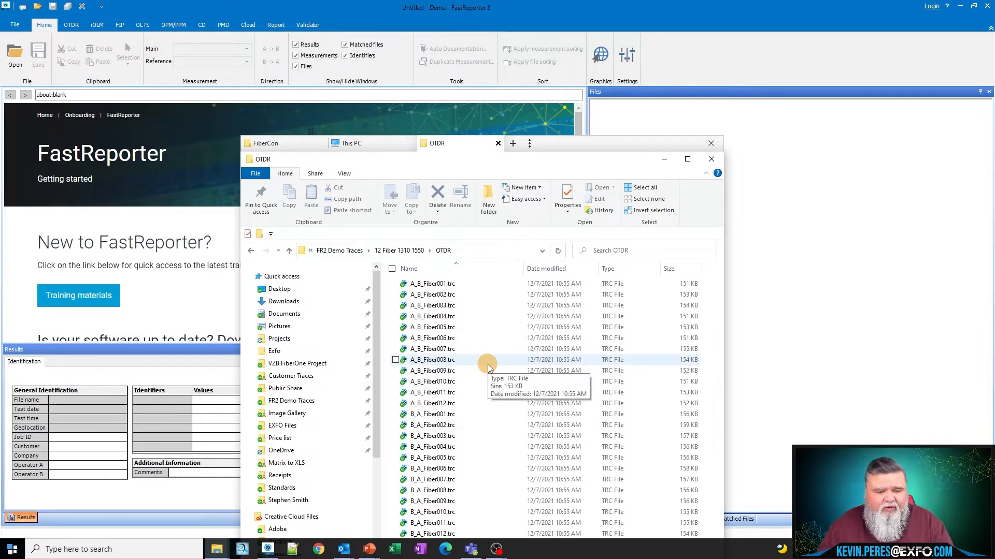
Load the OLTS and OTDR folders together into FastReporter and check how the files are matched before returning to the file list
key("alt+Left")
left_click(418, 295, "ctrl")
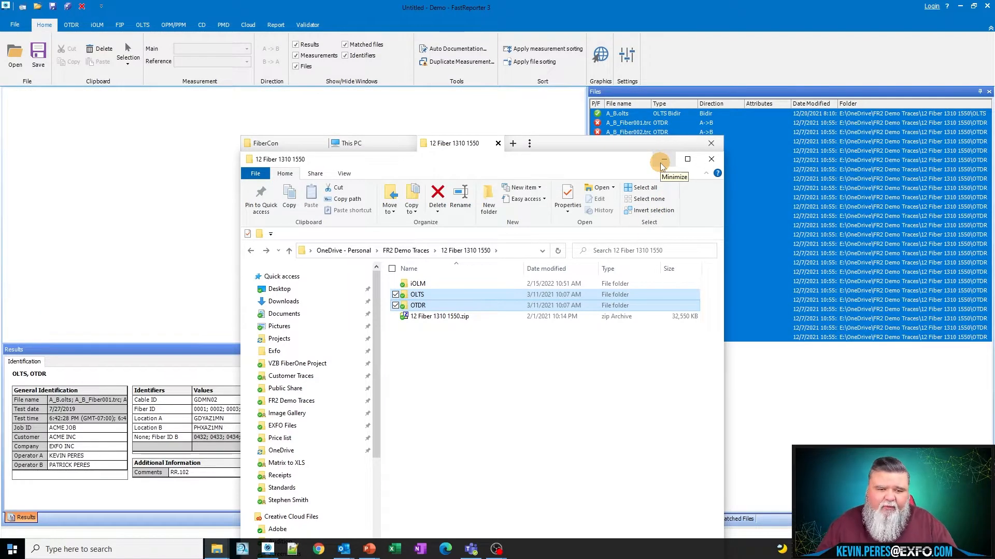
left_click(664, 160)
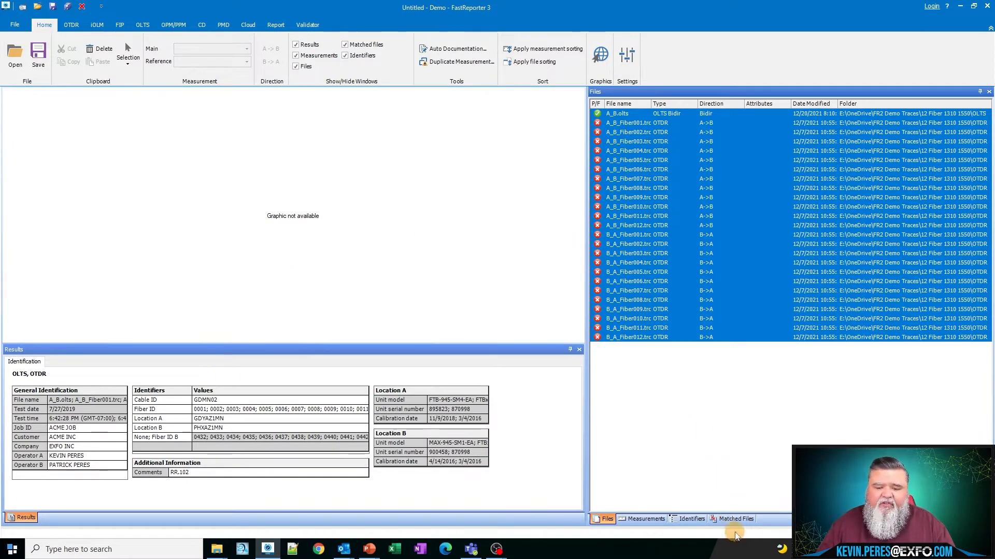
left_click(734, 518)
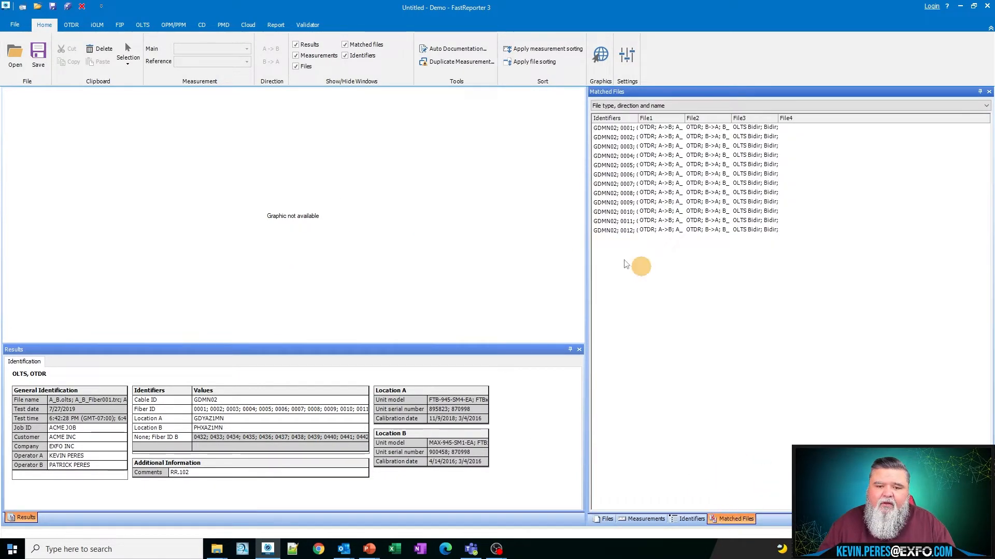
left_click(618, 521)
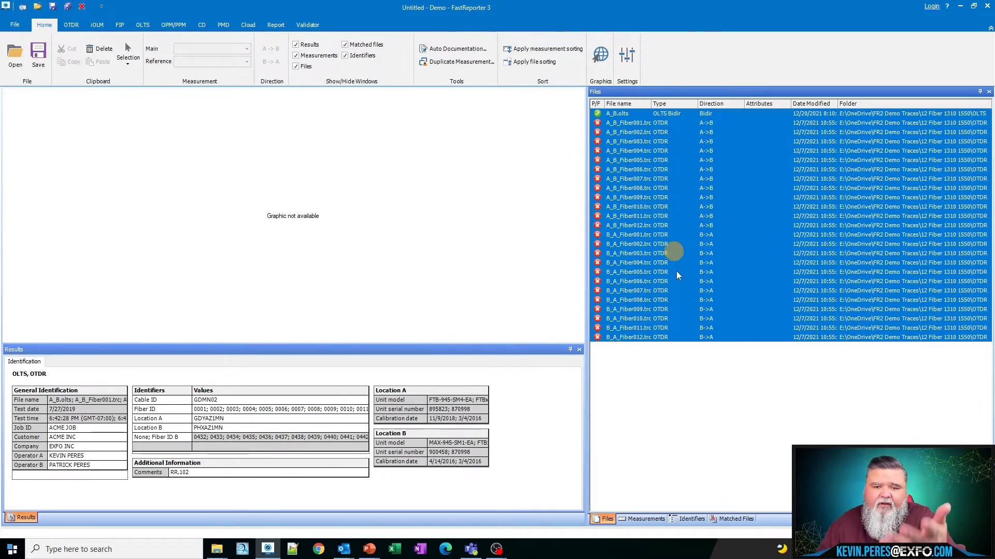
Open the report template selection and collapse the Custom folder in the template tree
left_click(276, 24)
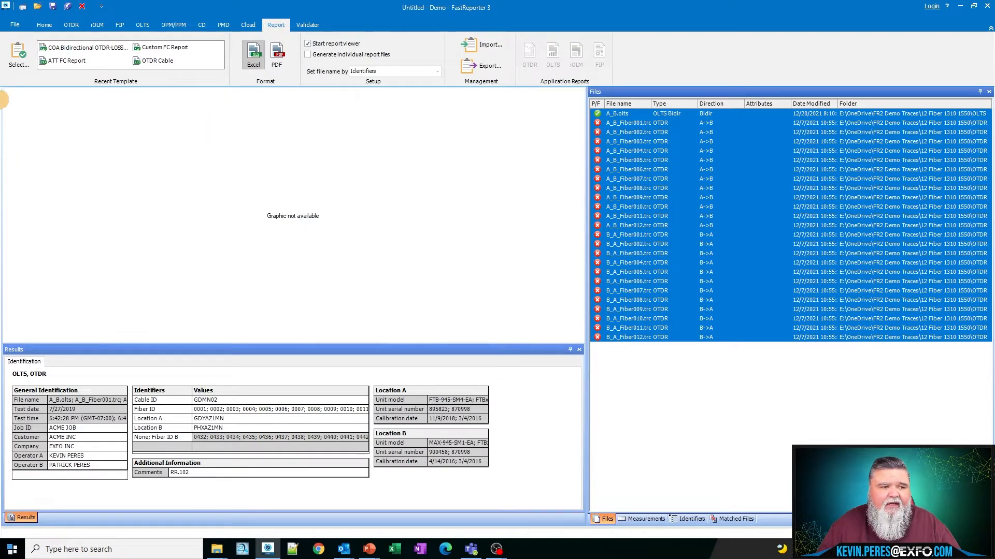
left_click(18, 54)
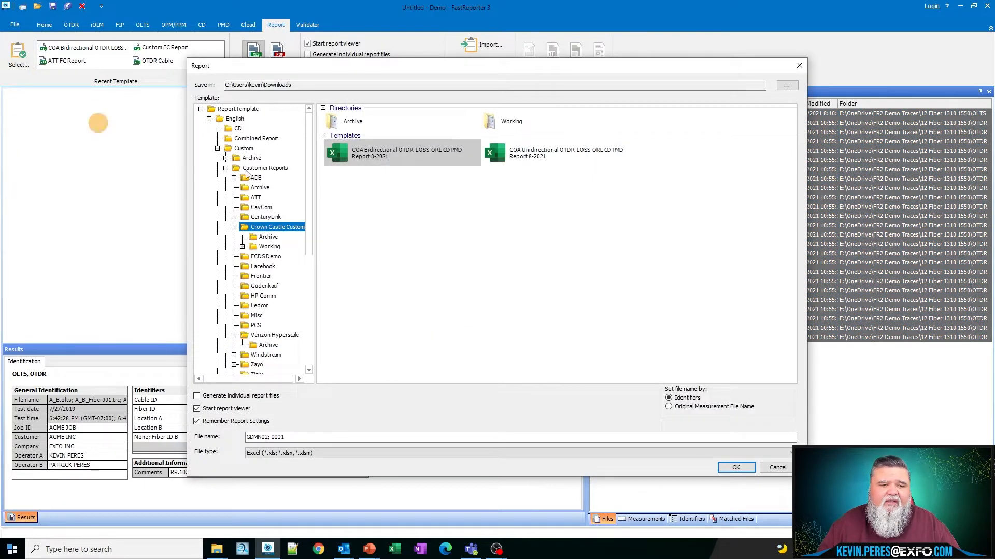
left_click(234, 226)
double_click(231, 148)
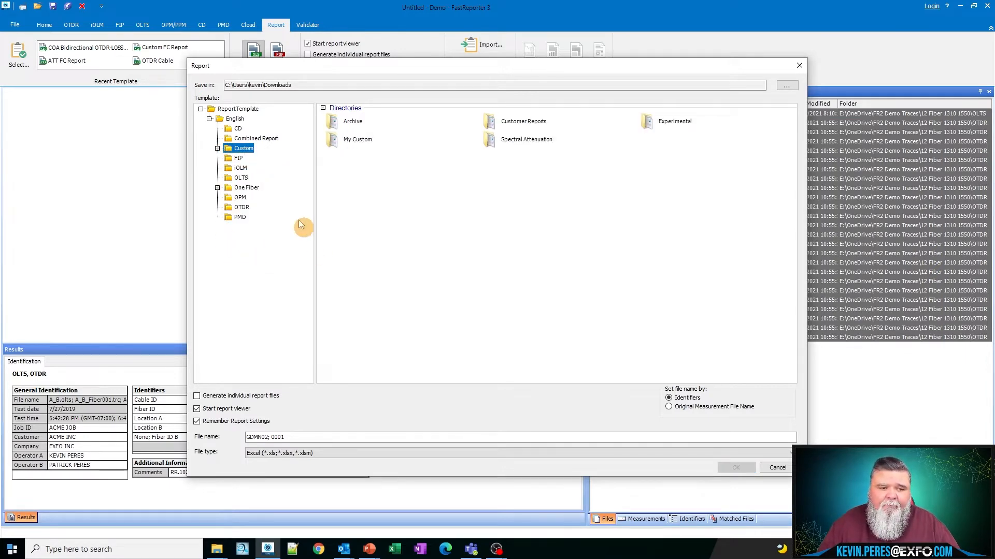
Look over the template categories under English, including One Fiber, CD, OTDR, Combined Report and Custom
left_click(247, 187)
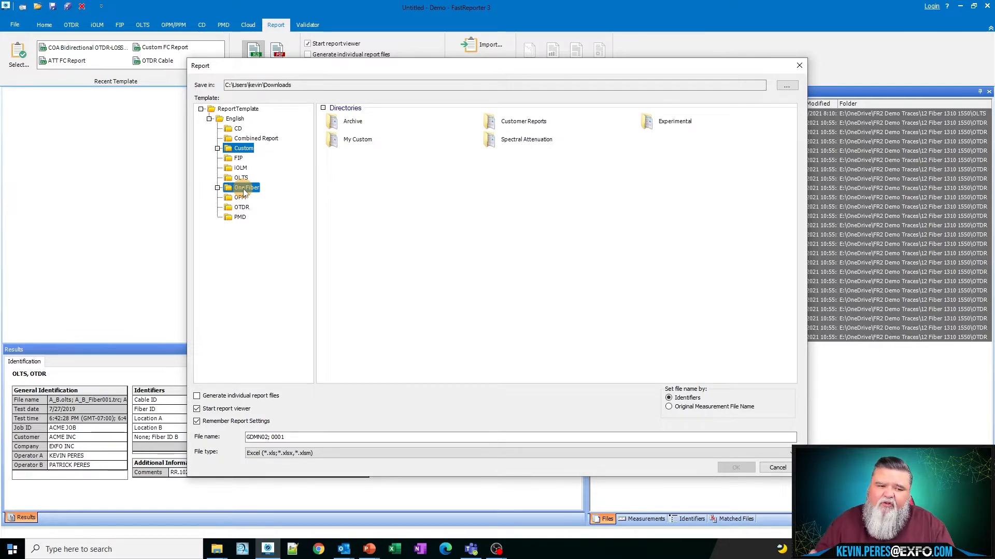
left_click(237, 129)
left_click(243, 208)
left_click(251, 193)
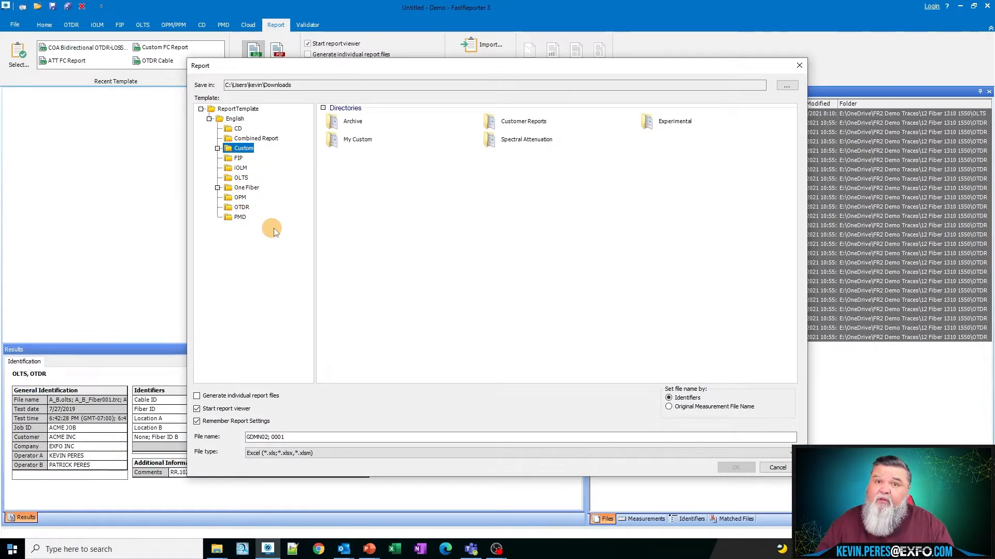
left_click(254, 138)
left_click(245, 150)
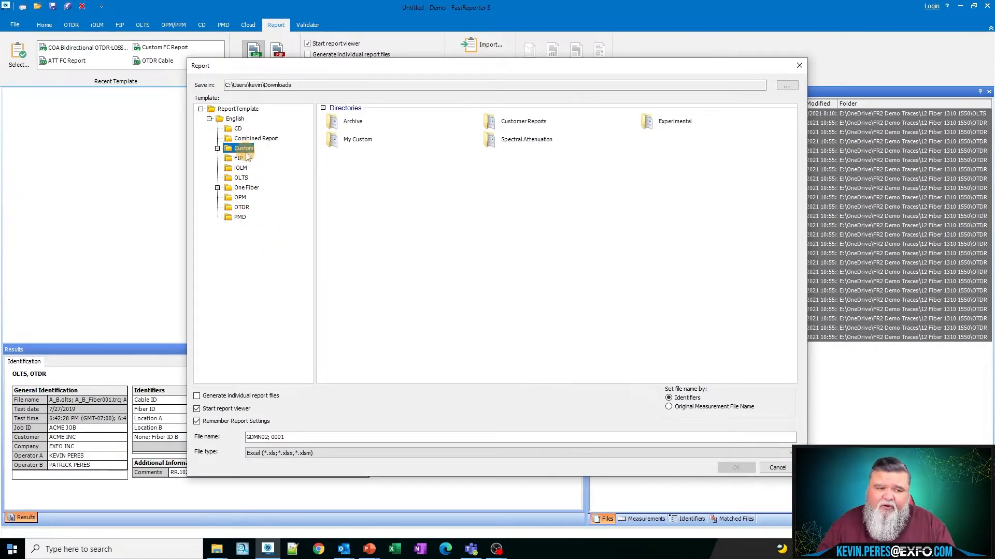
Choose the basic OTDR template from the OTDR category
left_click(242, 207)
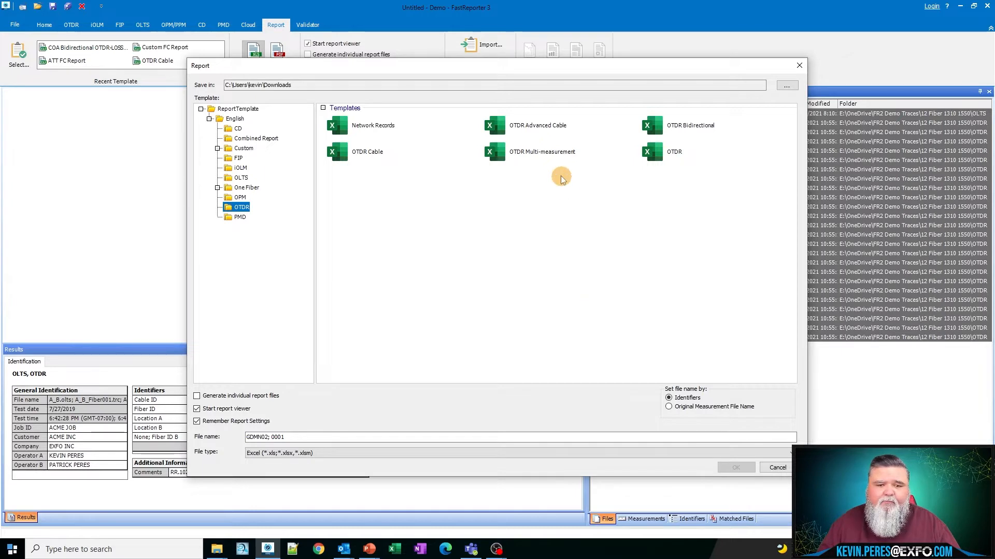
left_click(542, 154)
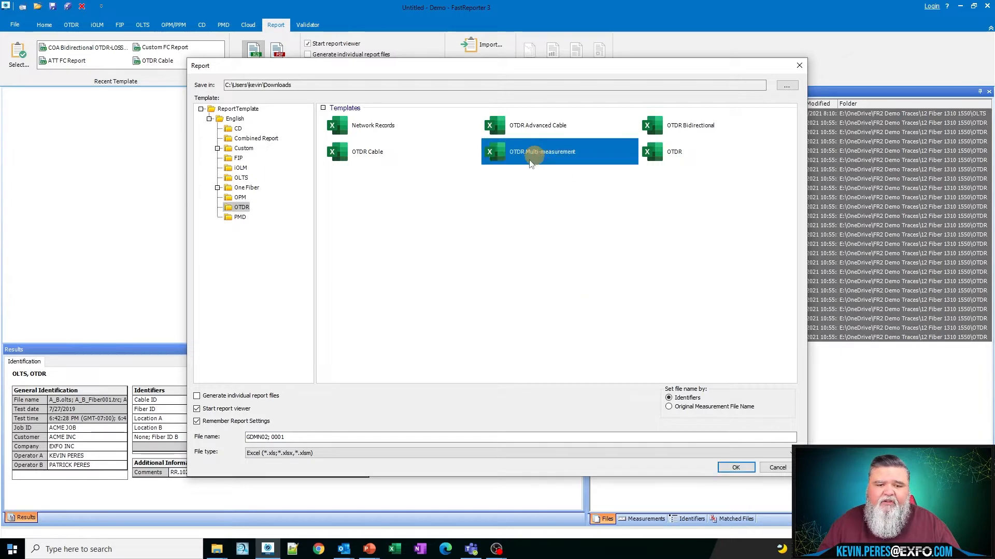
left_click(676, 130)
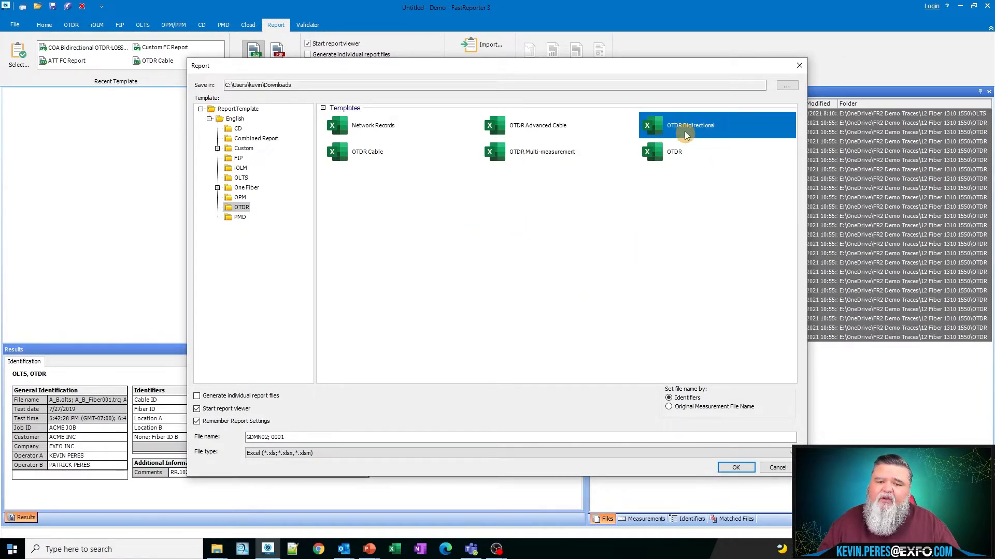
left_click(674, 150)
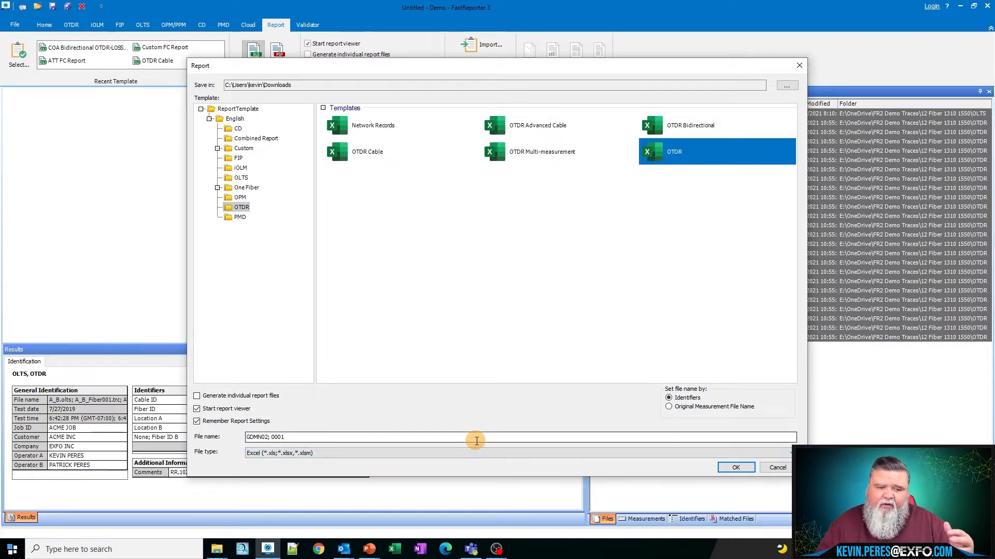
Name the report OTDR Custom, keep Excel as the file type and generate it
left_click_drag(339, 438, 175, 434)
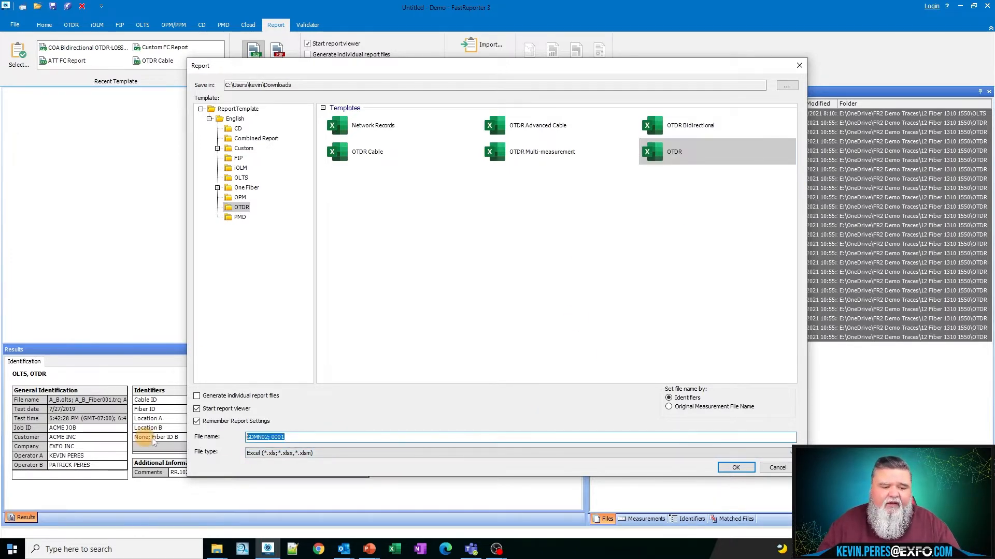
type("OTDR Custom")
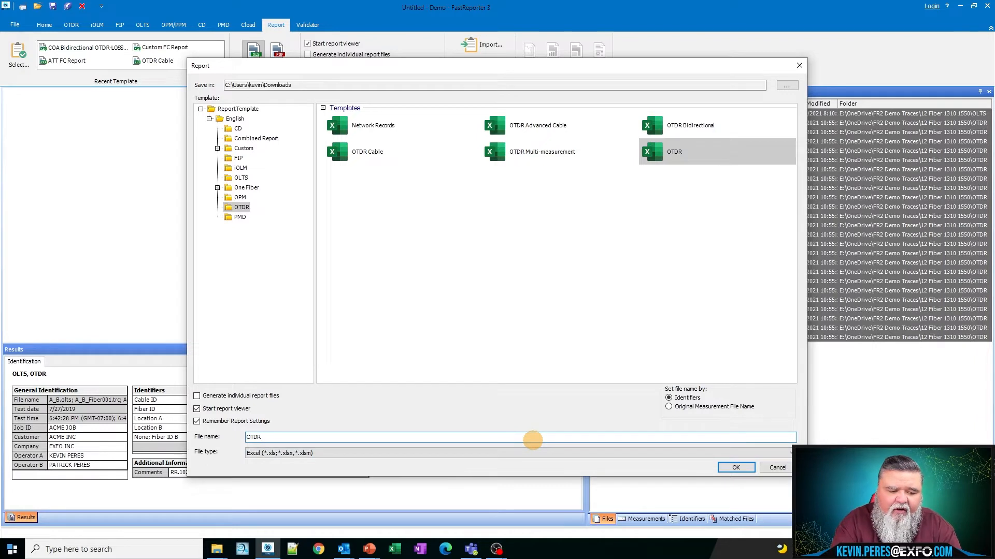
left_click(607, 452)
left_click(306, 462)
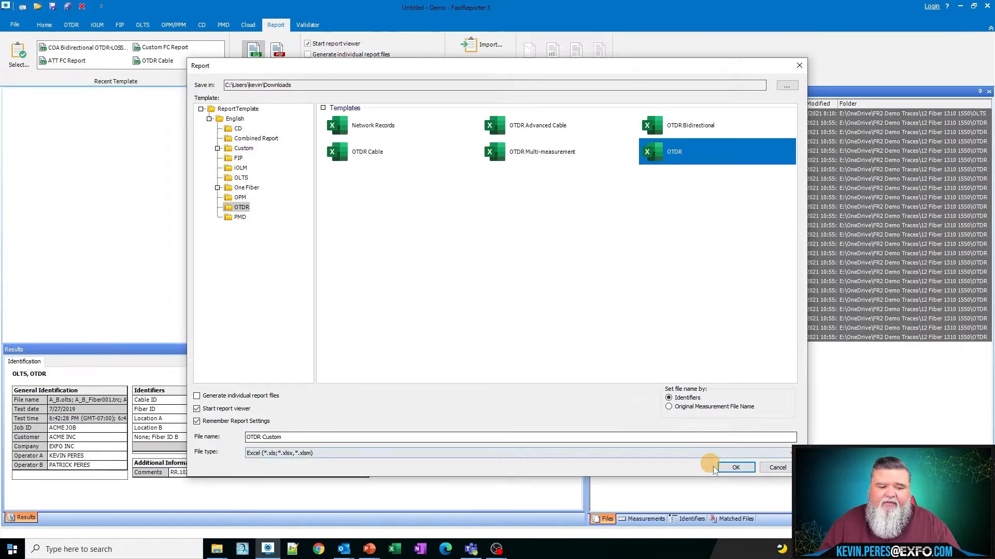
left_click(742, 470)
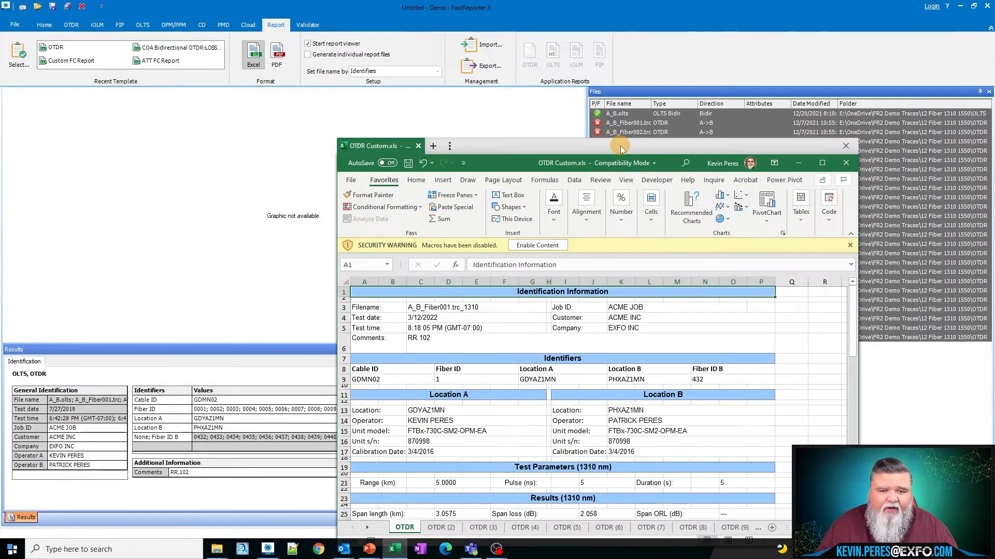
Maximize the generated OTDR Custom workbook, review its first six OTDR sheets including the event table, and close it
double_click(620, 145)
left_click(228, 106)
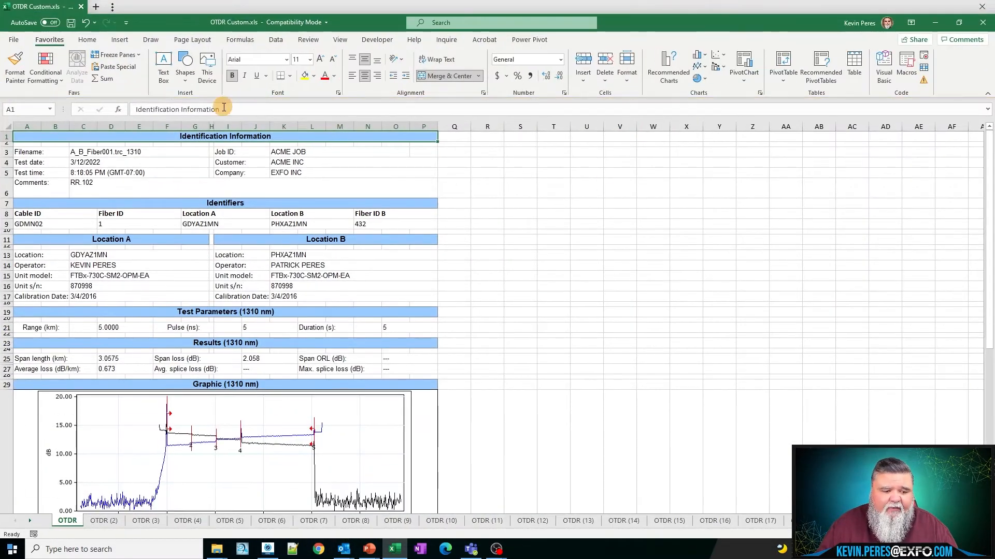
left_click(107, 521)
left_click(147, 522)
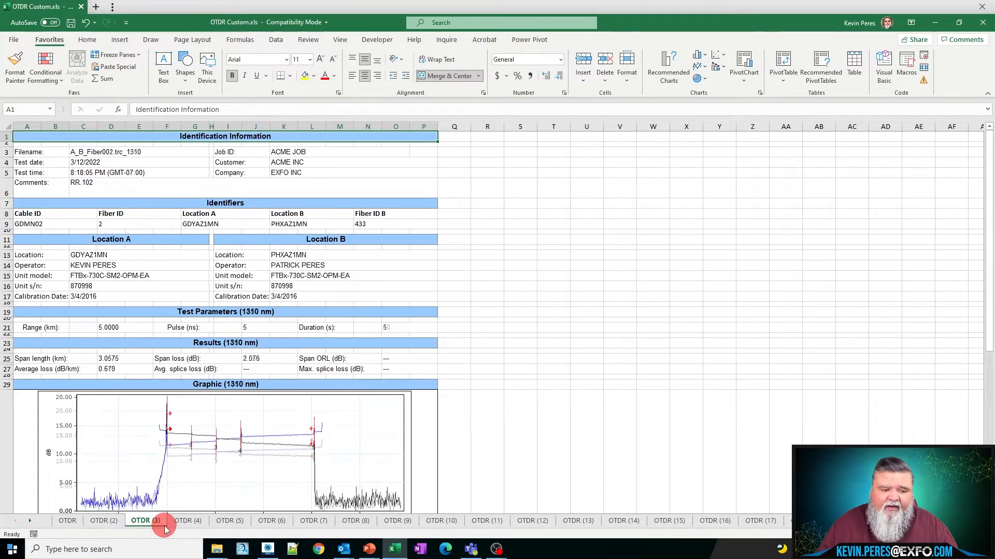
scroll(290, 430, "down", 7)
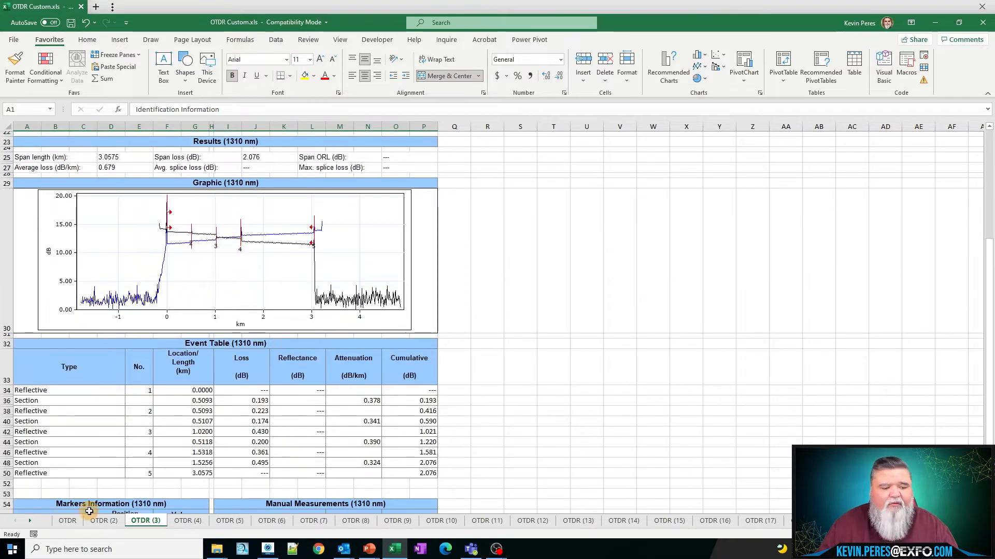
left_click(184, 522)
left_click(216, 524)
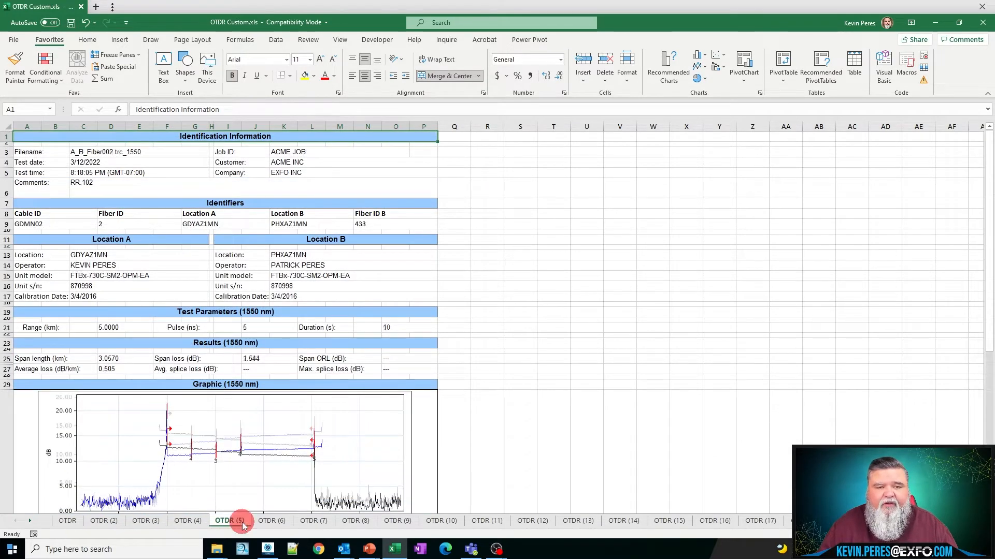
left_click(273, 521)
left_click(69, 522)
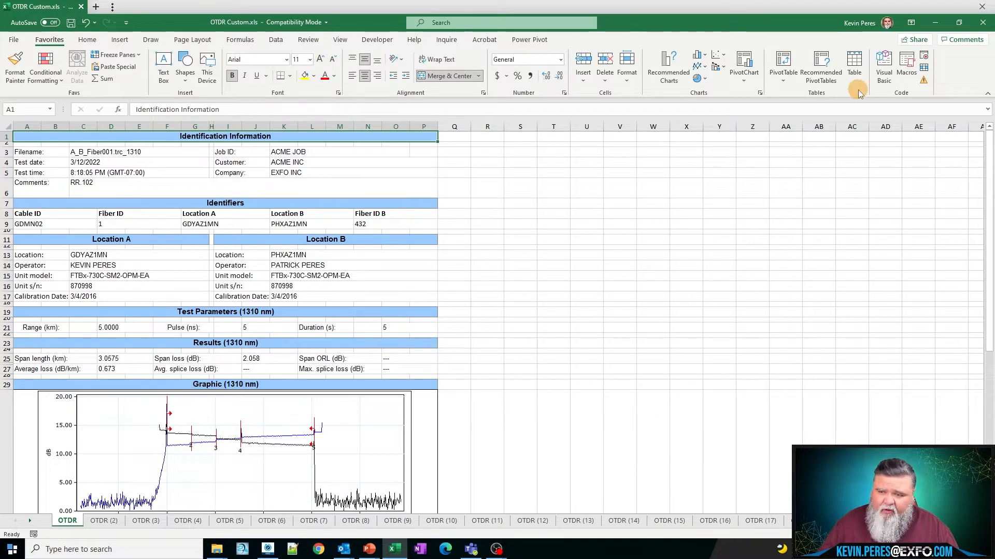
left_click(981, 8)
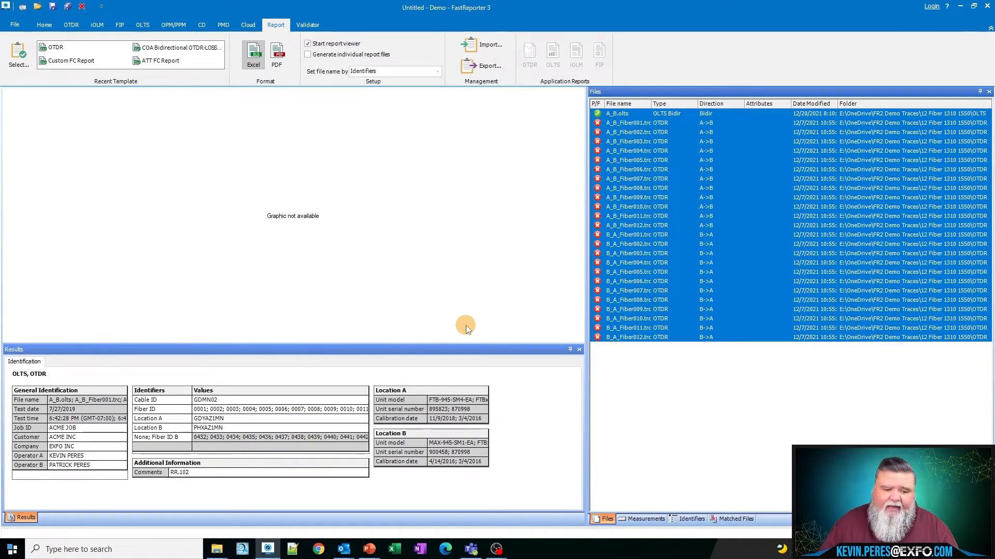
Switch to File Explorer, open the M2 (C:) drive, check the hidden items display setting and open the ProgramData folder
mouse_move(213, 552)
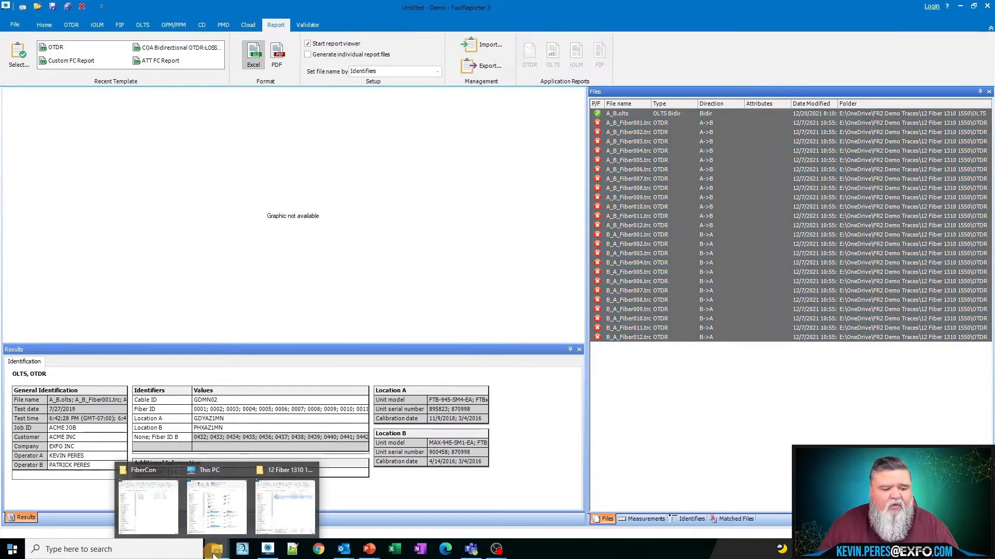
left_click(191, 506)
left_click_drag(579, 161, 539, 52)
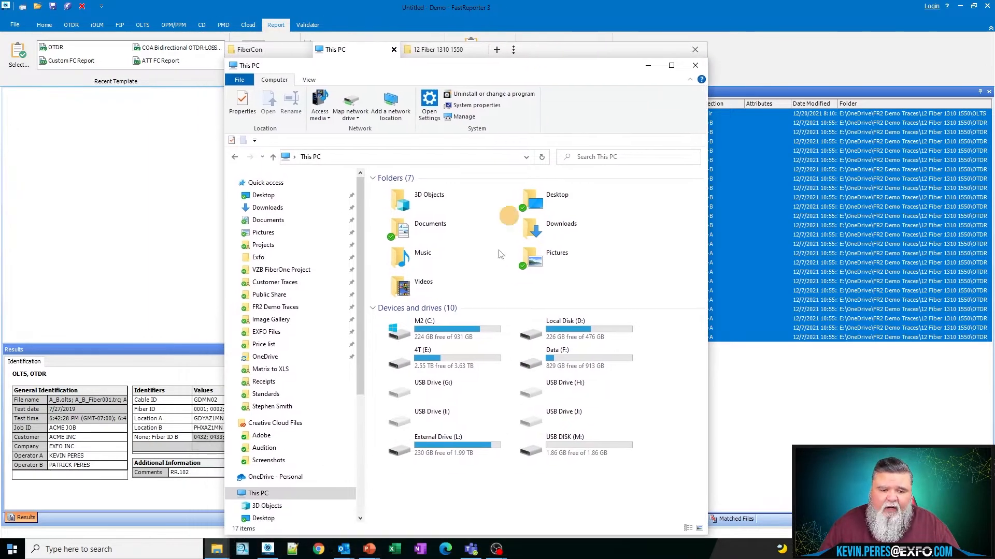
double_click(433, 330)
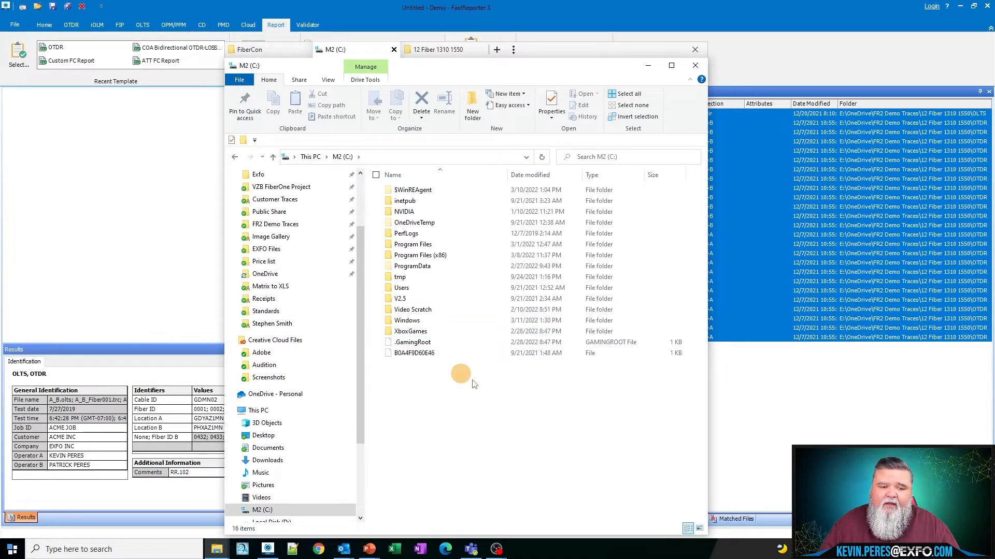
left_click(428, 267)
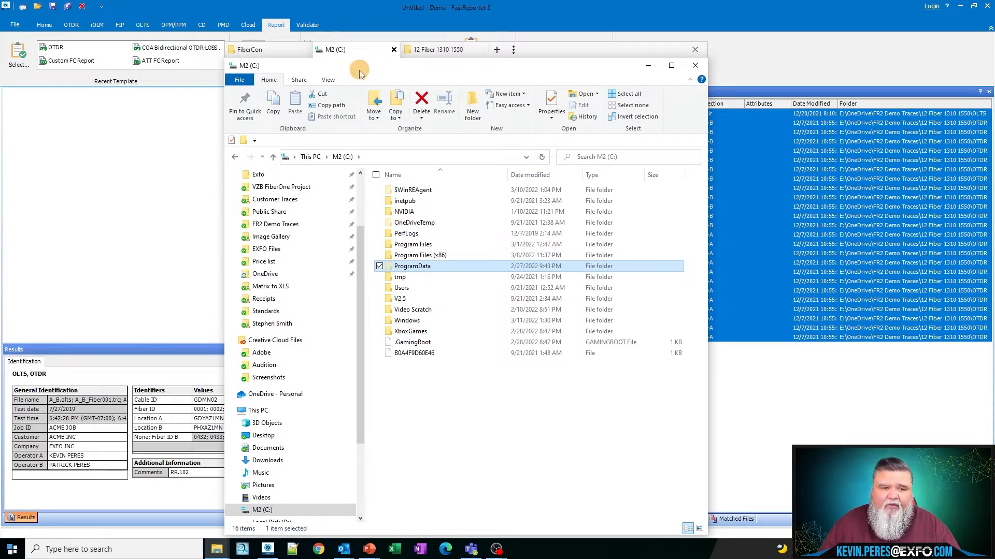
left_click(339, 81)
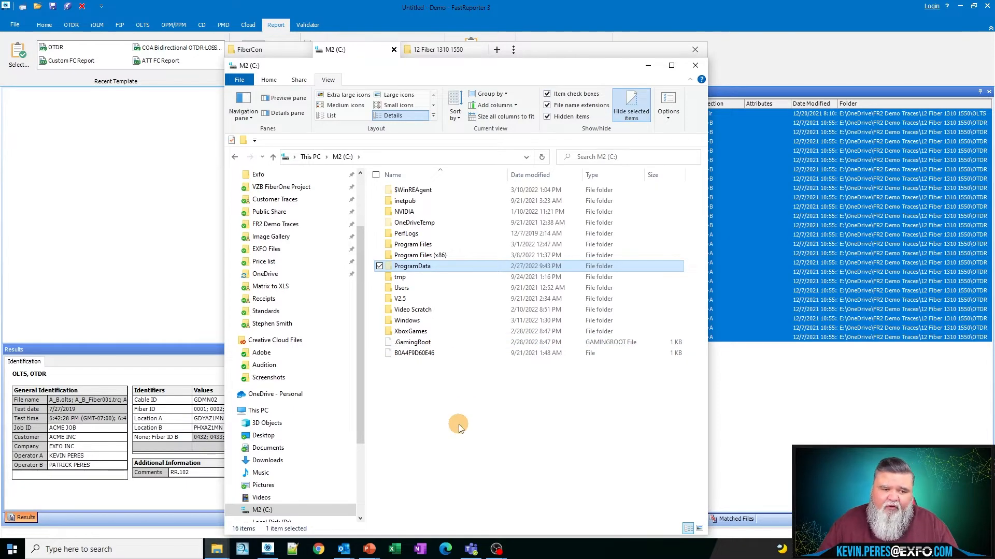
double_click(402, 266)
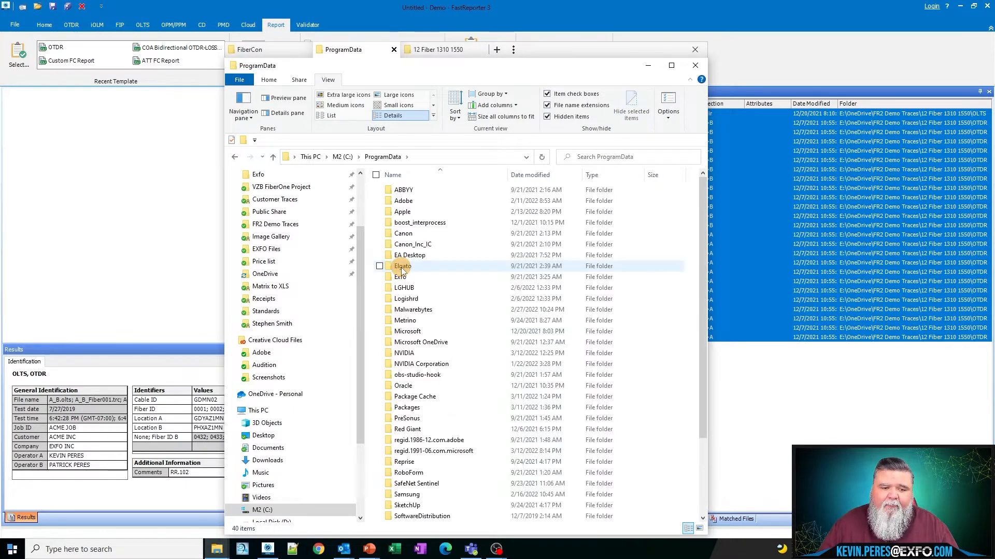
Open the ReportTemplate folder of FastReporter3 version 3.7 inside the Exfo folder
double_click(418, 278)
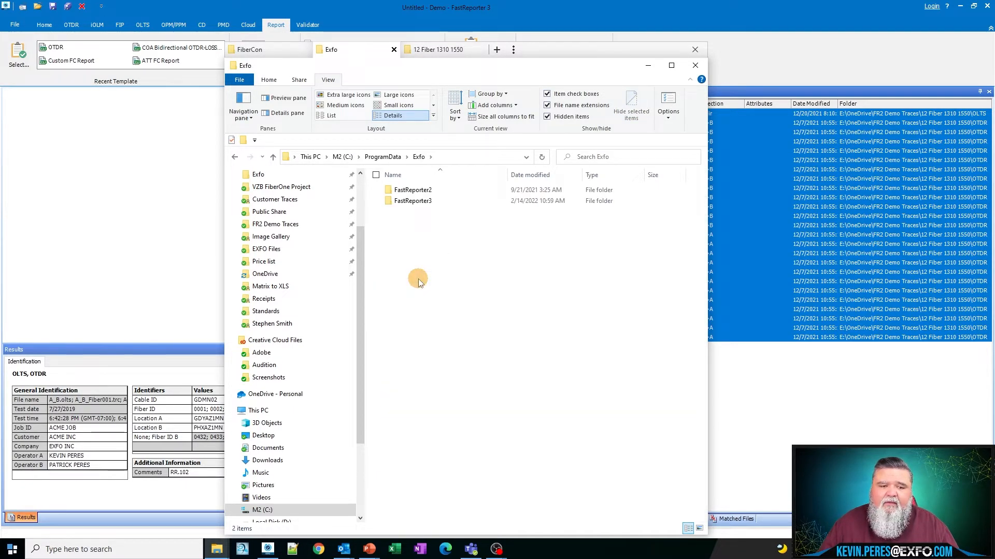
double_click(425, 200)
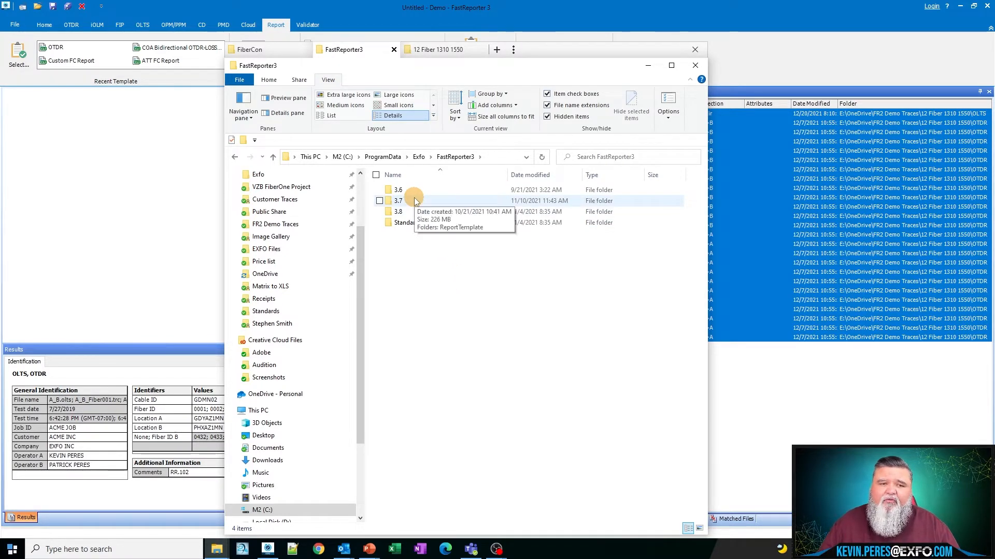
double_click(415, 201)
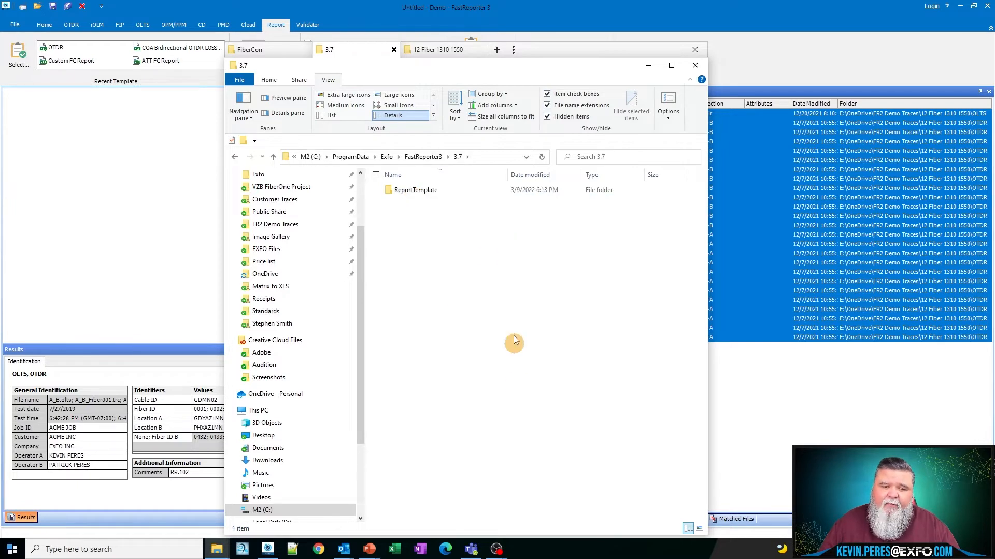
double_click(433, 192)
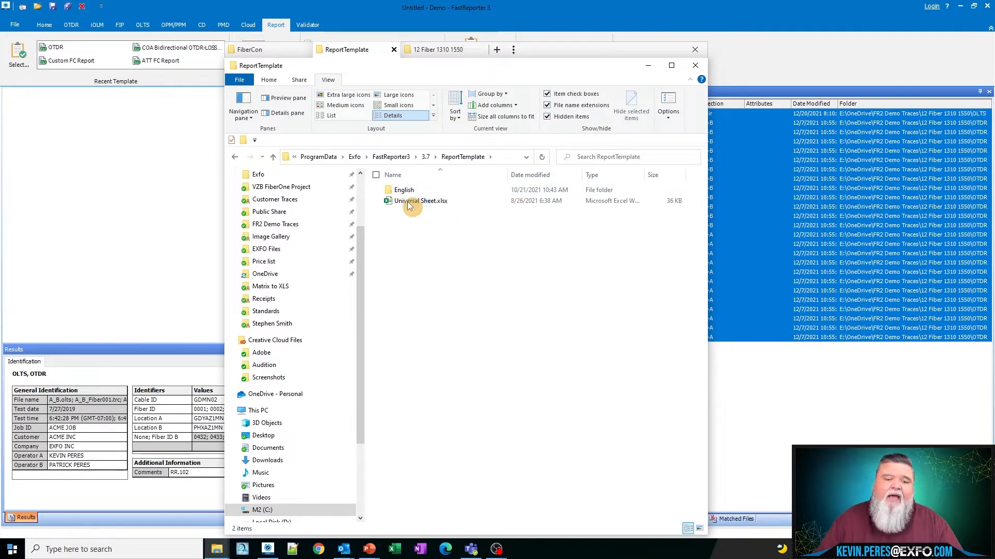
Open Universal Sheet.xlsx and bring up the start of its field list, from the IdentificationTab column onward
left_click(413, 202)
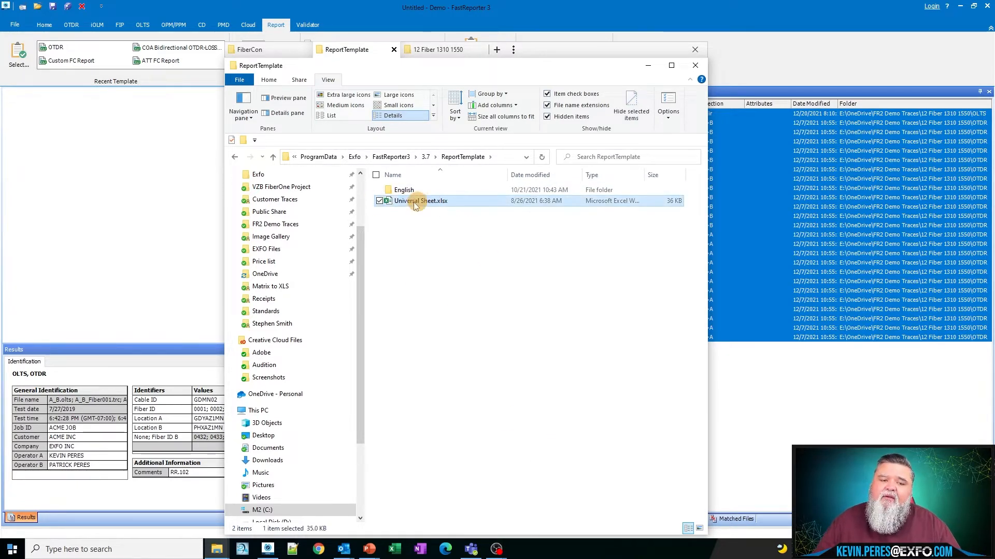
double_click(441, 207)
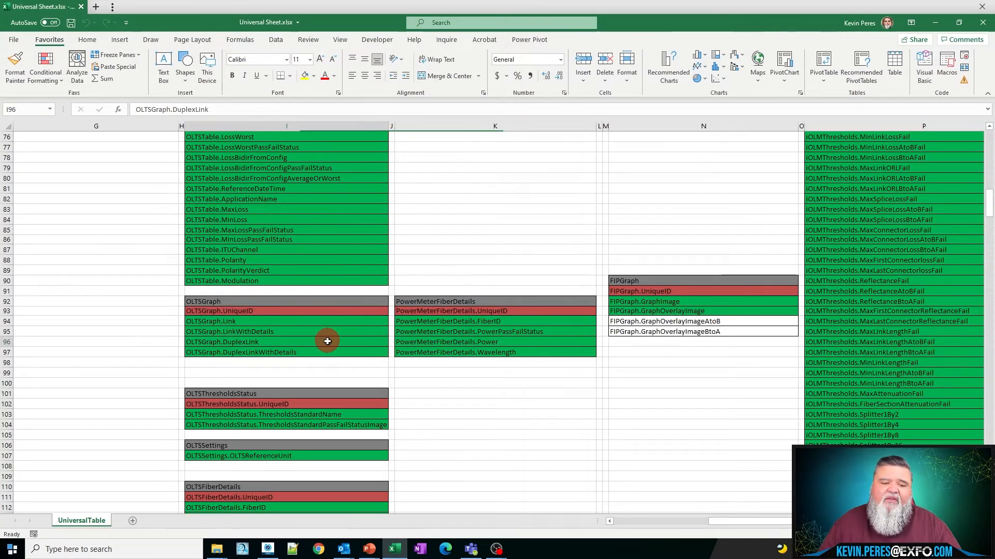
left_click(328, 340)
scroll(329, 337, "up", 20)
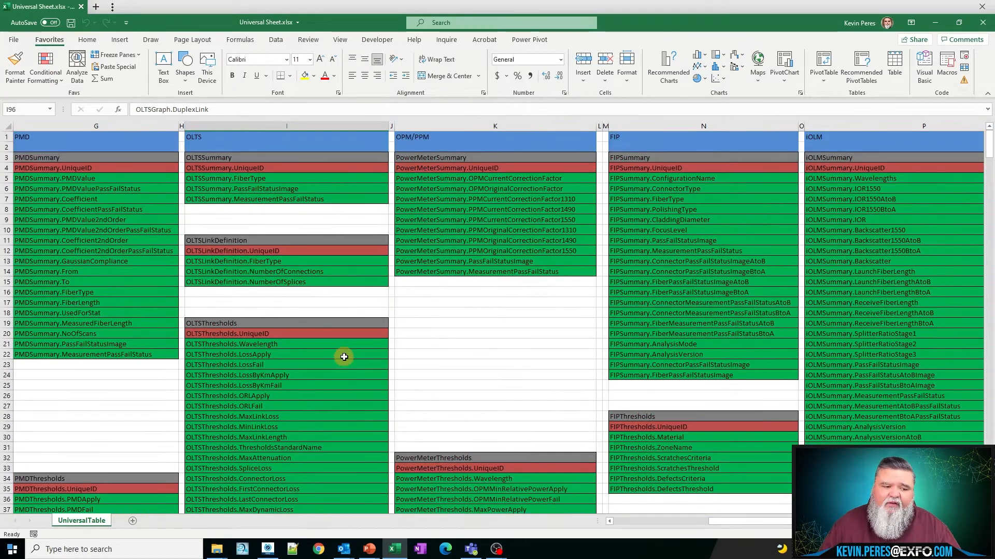
scroll(344, 357, "left", 3)
left_click(122, 281)
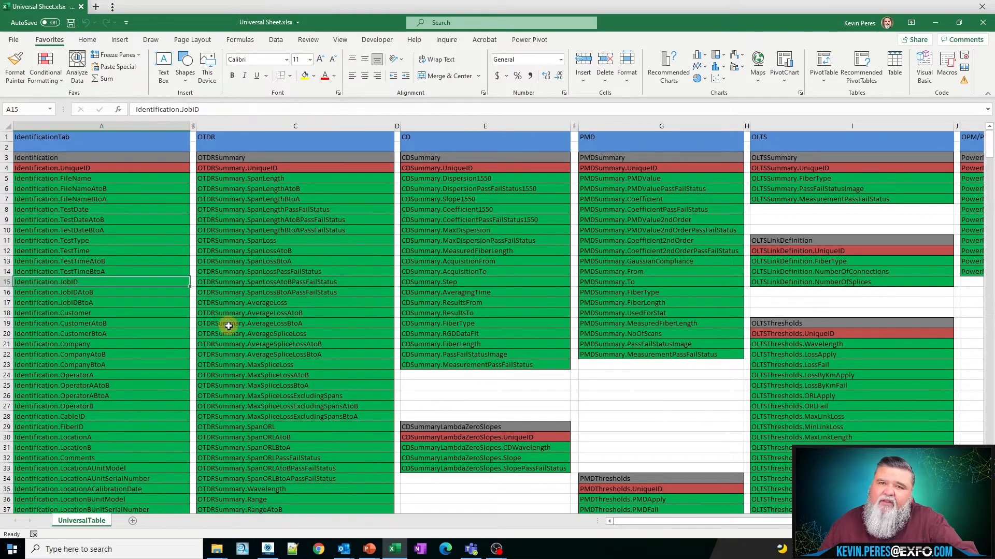
Examine the template fields across the Identification, OTDR, OLTS, FIP and iOLM columns, including the OTDRSummary fields, and close the workbook
scroll(236, 331, "down", 10)
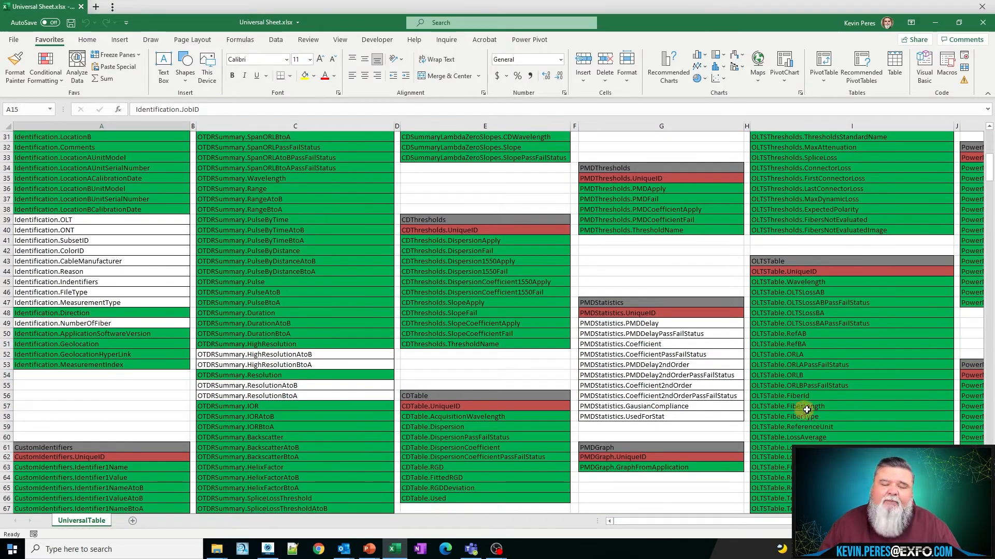
scroll(839, 435, "down", 16)
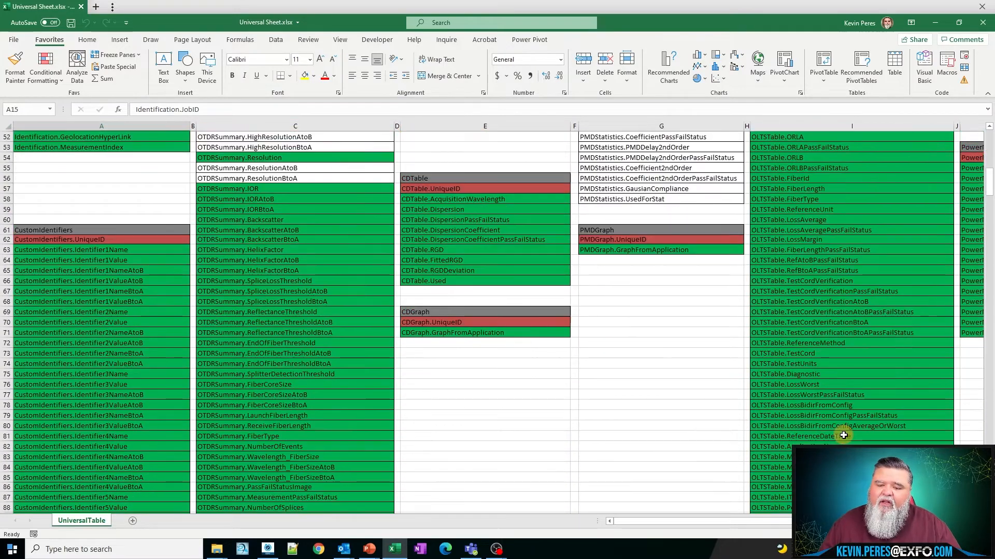
scroll(843, 435, "right", 3)
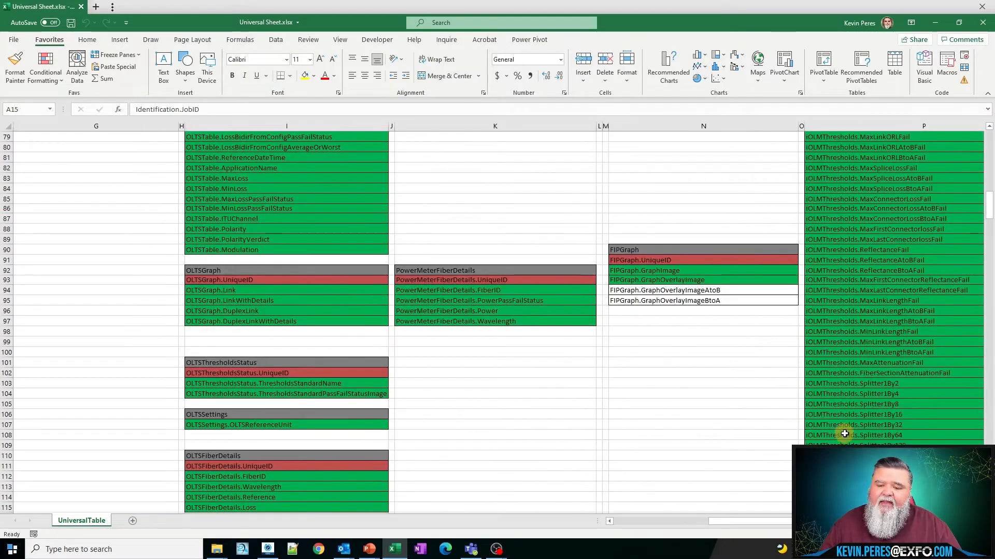
scroll(844, 434, "right", 2)
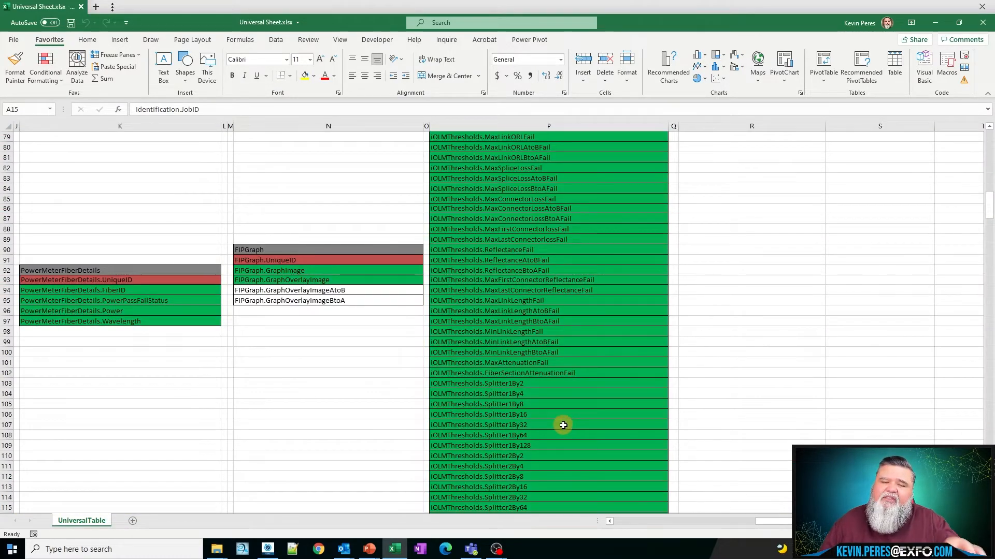
scroll(563, 425, "left", 4)
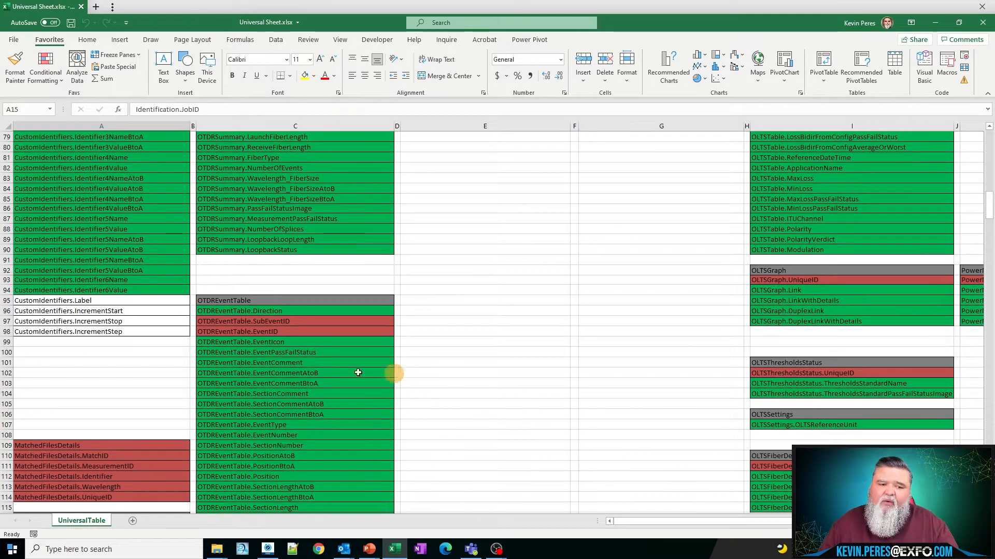
scroll(351, 334, "up", 2)
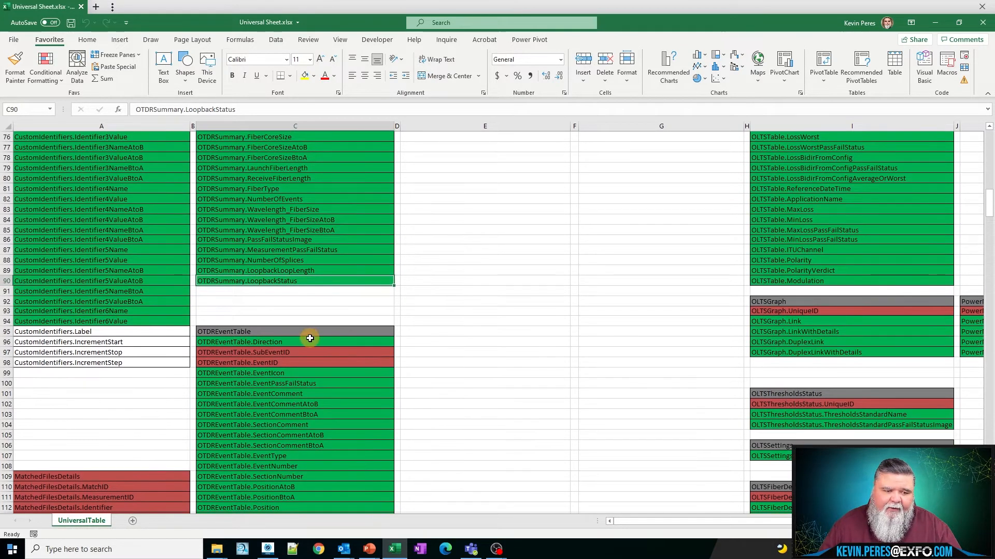
left_click(298, 232)
left_click(299, 238)
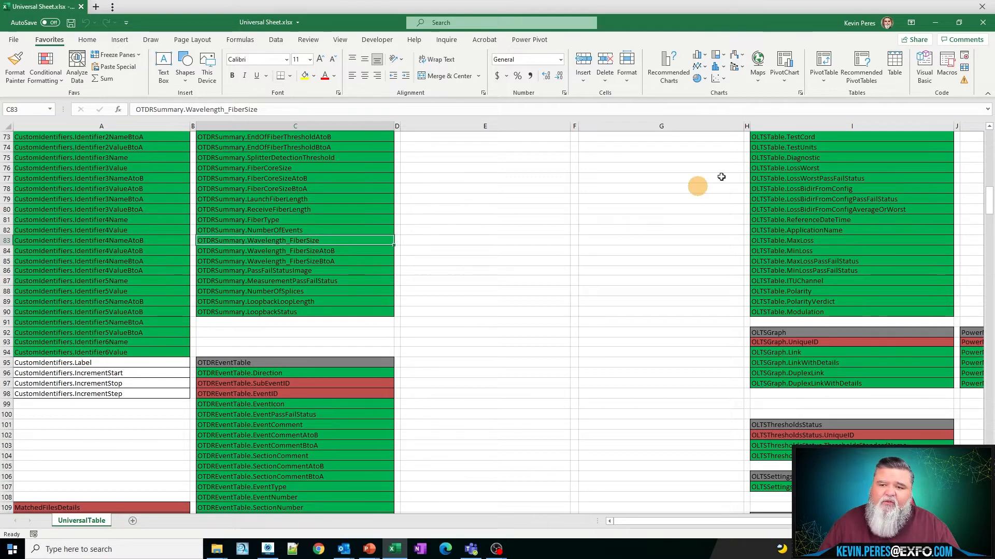
left_click(982, 8)
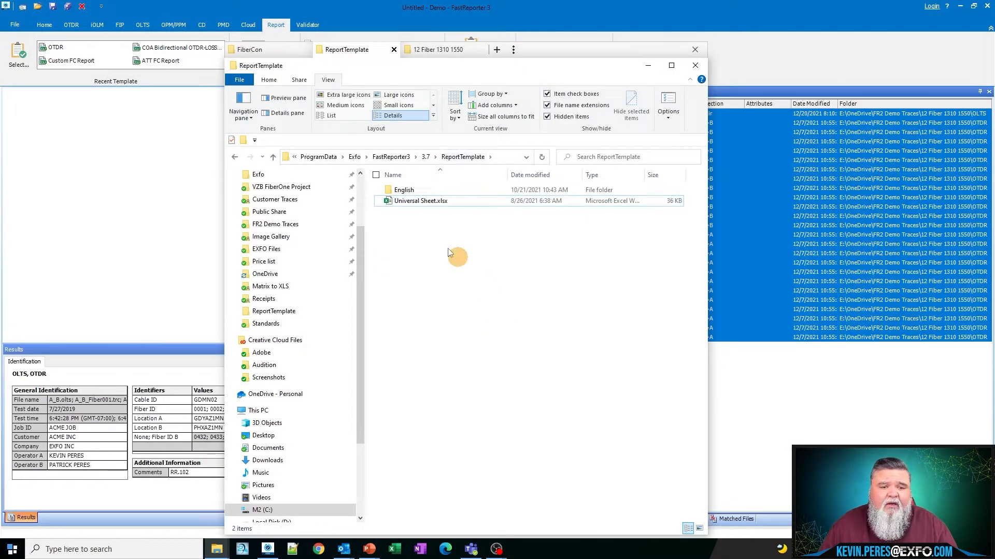
Open the OTDR folder under English and duplicate the OTDR.xls template within it
double_click(398, 190)
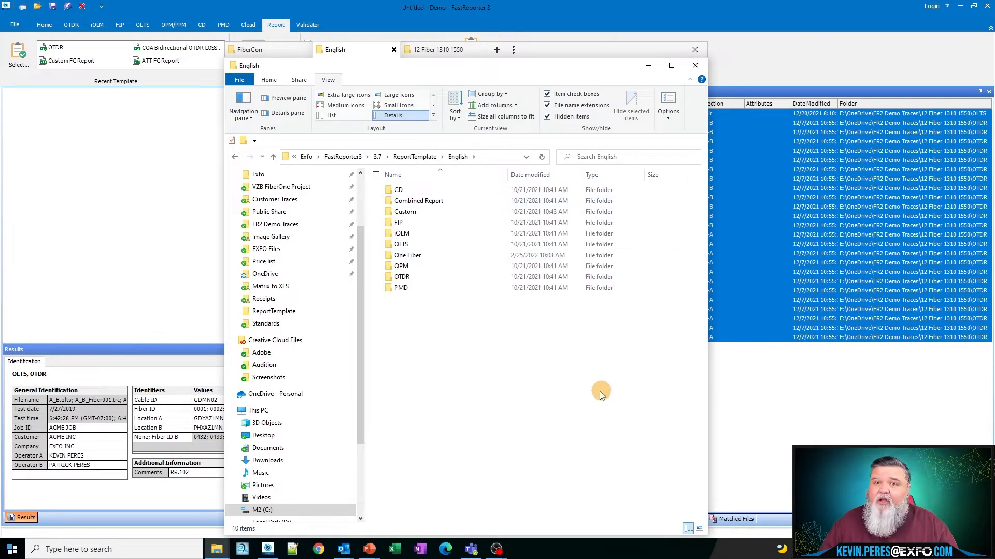
double_click(405, 278)
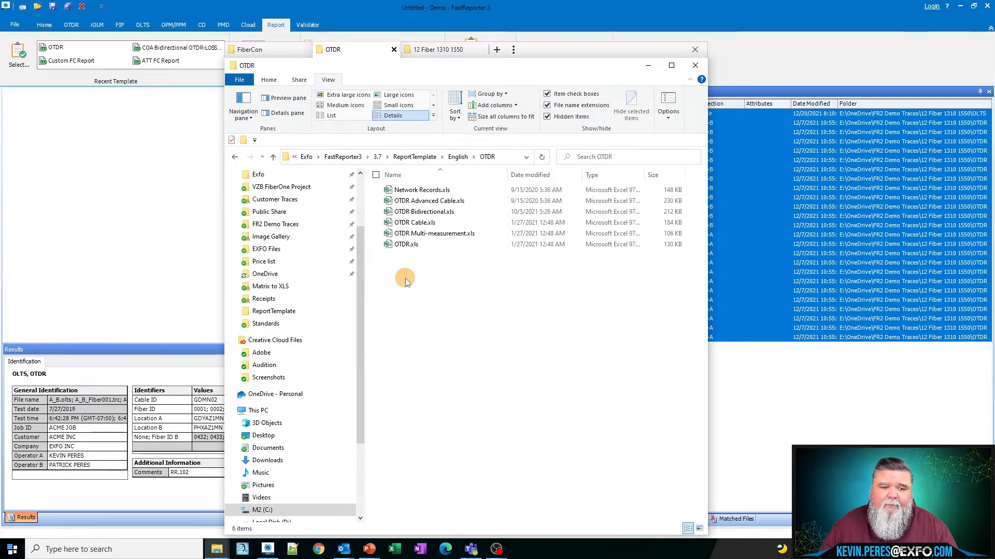
left_click(414, 248)
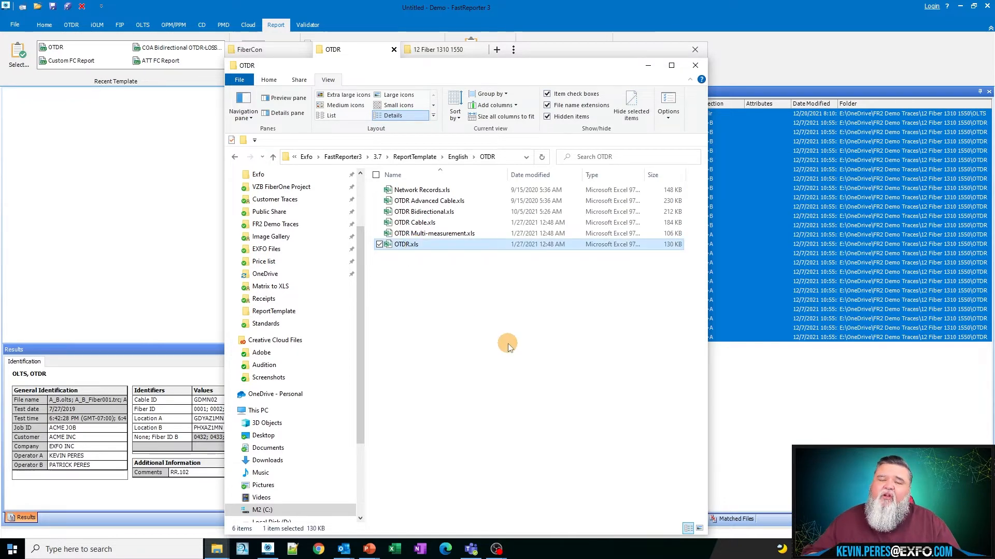
right_click(422, 247)
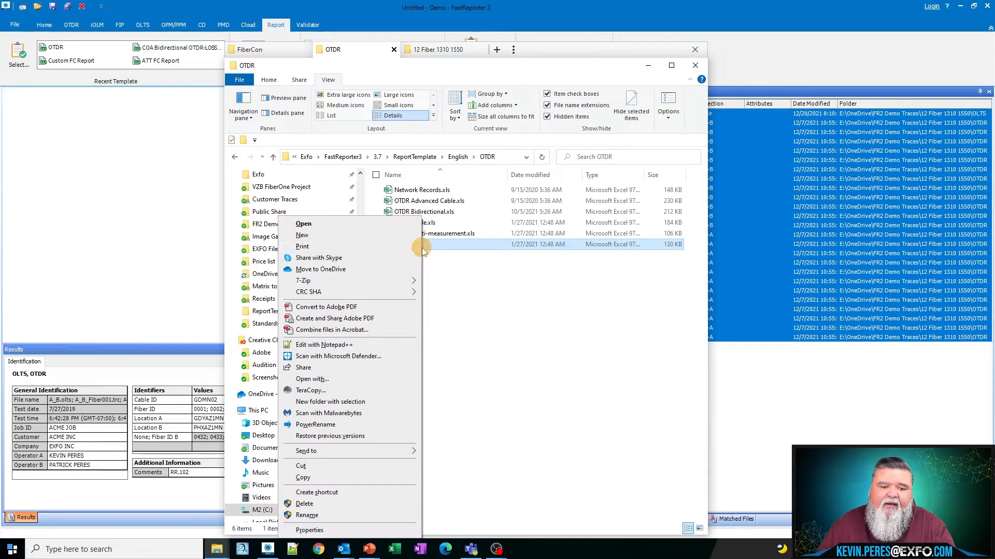
left_click(379, 477)
right_click(431, 308)
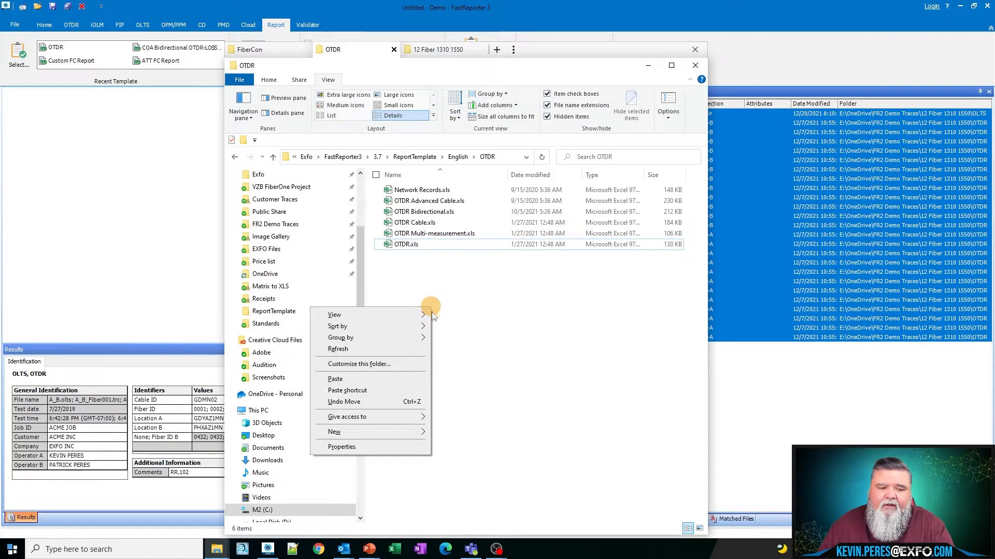
left_click(389, 379)
left_click(460, 429)
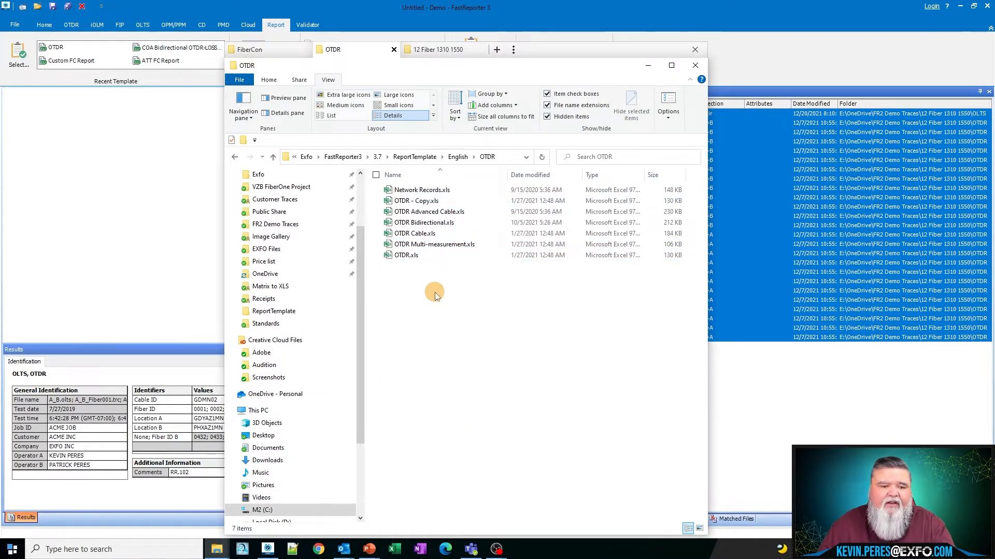
Create a new folder named Custom inside the OTDR template folder
left_click(269, 80)
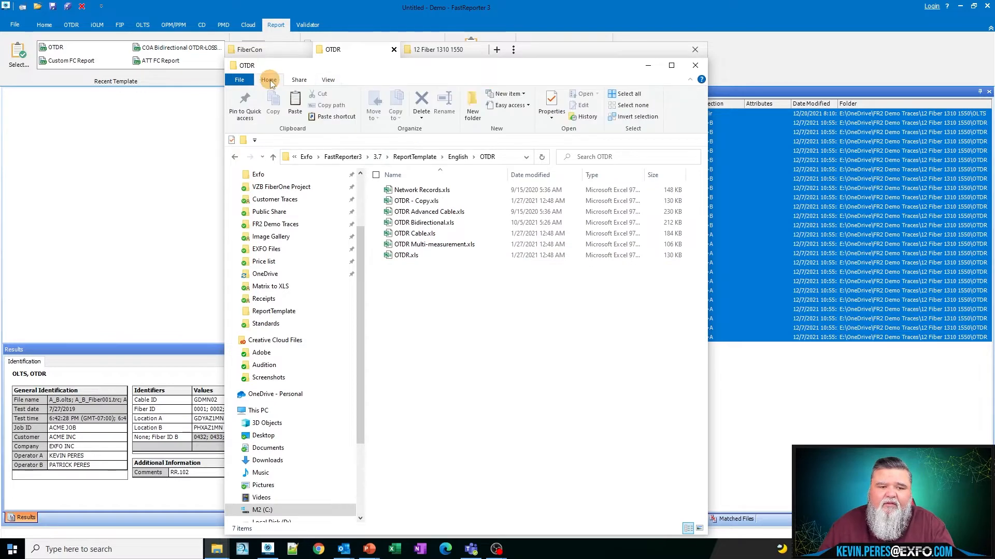
left_click(477, 111)
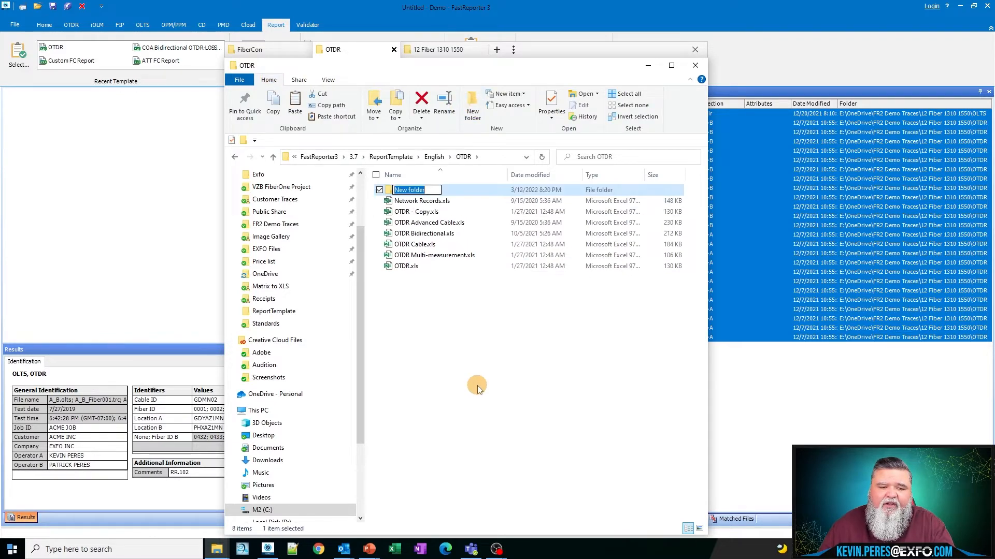
type("Custom")
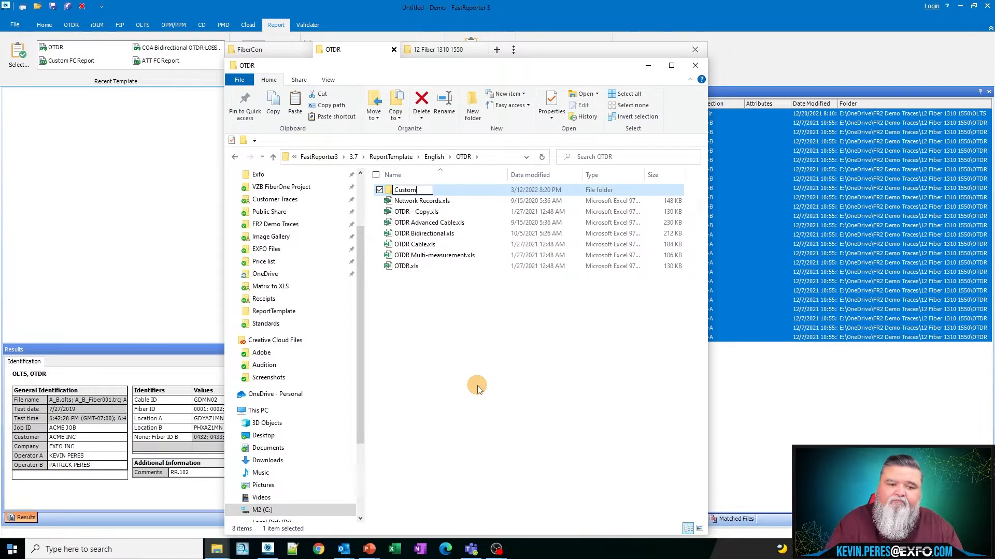
key("Return")
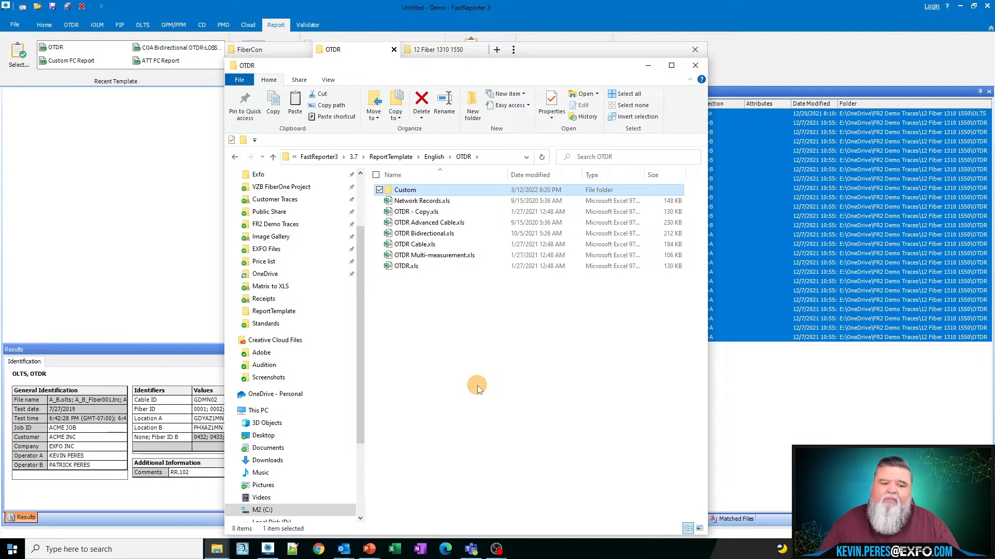
Move OTDR - Copy.xls into the Custom folder, using Explorer to transfer the file
left_click(447, 282)
left_click_drag(434, 217, 424, 192)
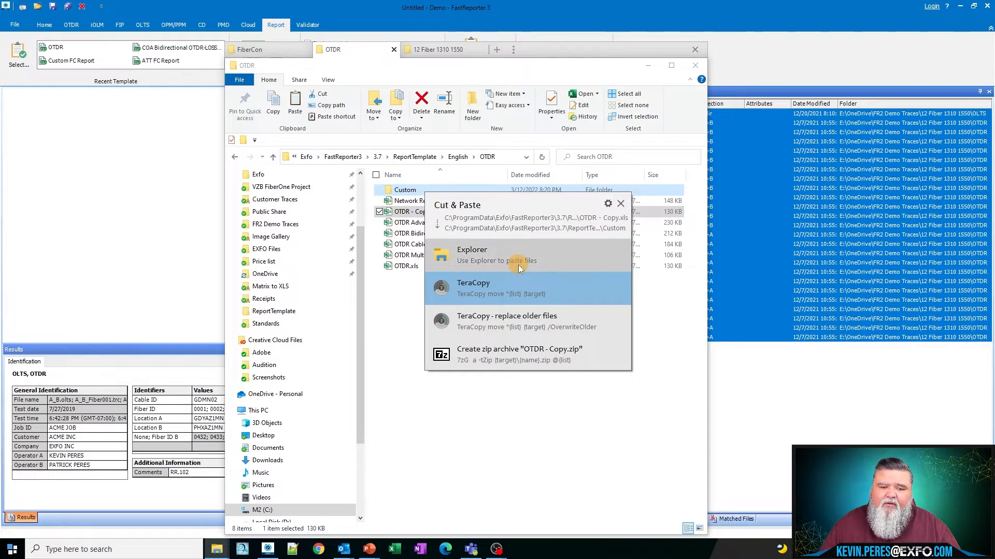
left_click(518, 261)
Open the Custom folder and rename the copied template as OTDR - Custom.xls
double_click(409, 189)
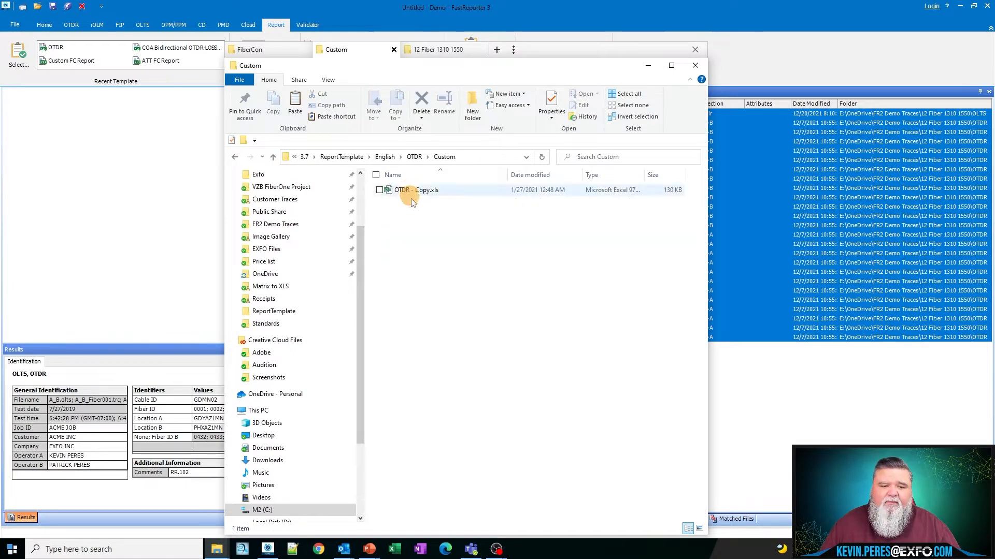
left_click(417, 191)
left_click(415, 192)
left_click(415, 191)
key("Delete")
key("Delete")
key("Delete")
key("Delete")
type("Custom")
key("Return")
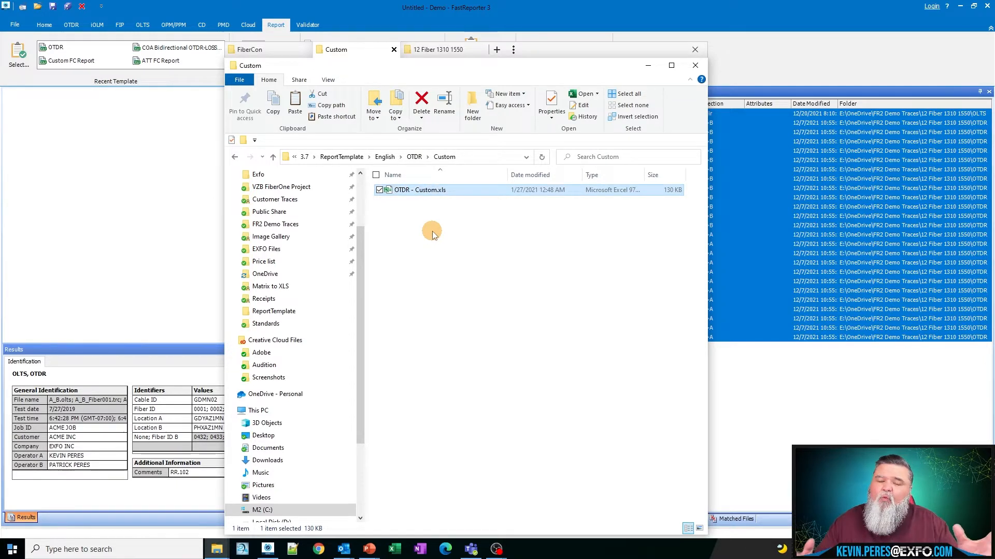
Open OTDR - Custom.xls from the Custom folder in Excel and enable its macro content
double_click(449, 191)
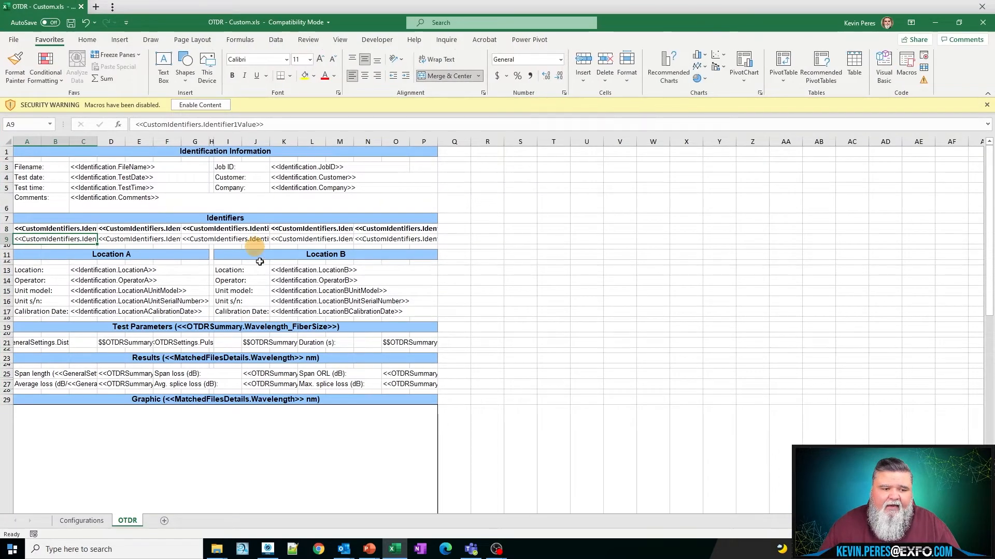
left_click(215, 103)
left_click(140, 264)
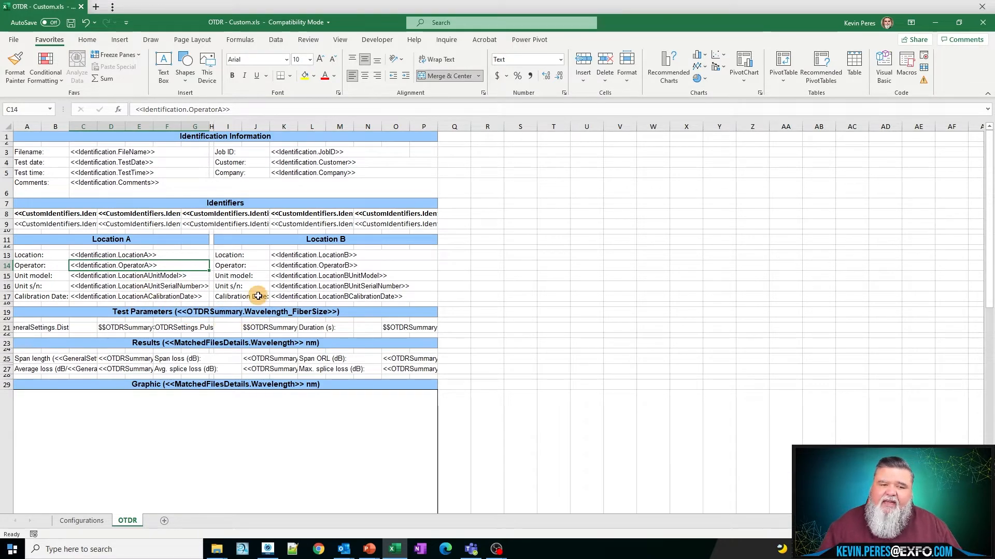
Look over the placeholder tags in the OTDR sheet's Comments, Test Parameters, Results and Event Table sections
left_click(82, 185)
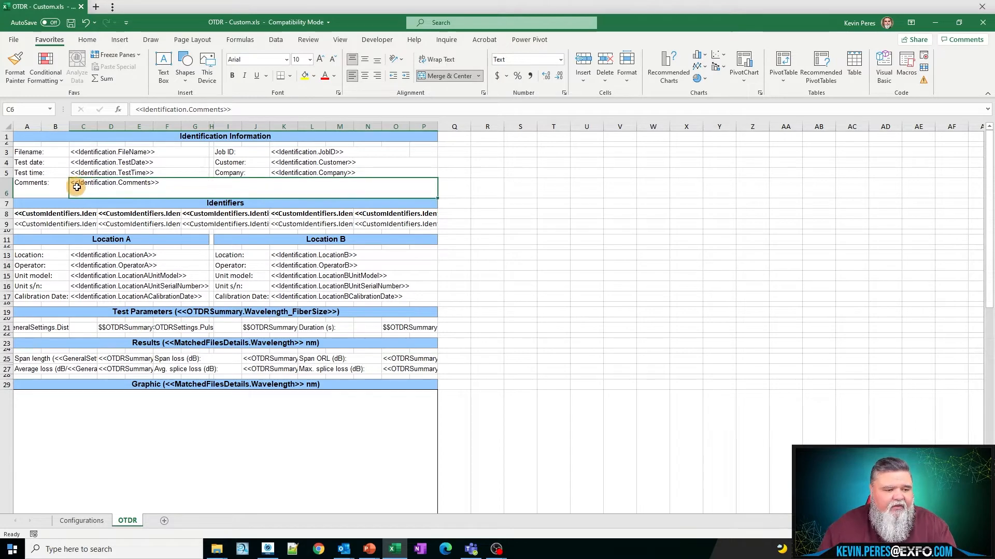
left_click(121, 328)
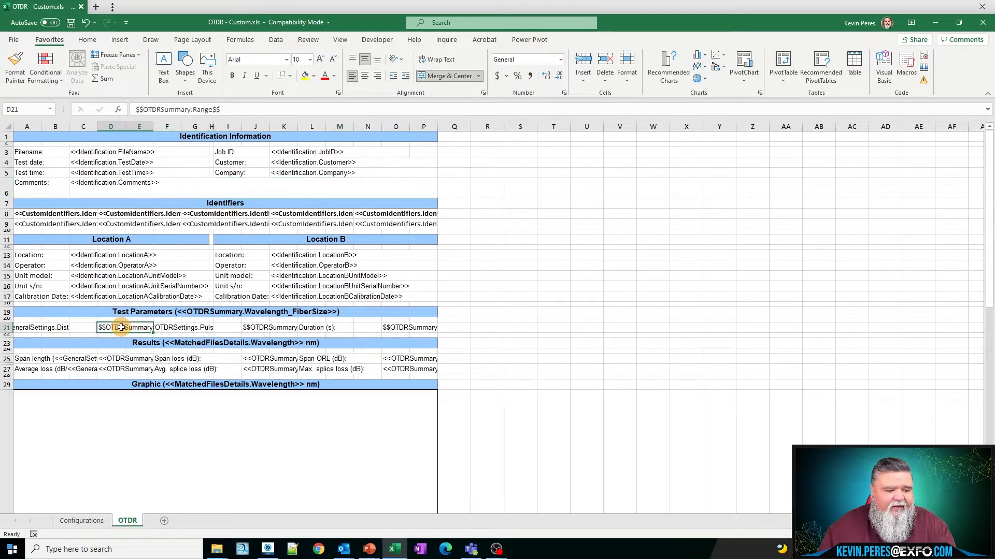
left_click(150, 359)
scroll(317, 419, "down", 7)
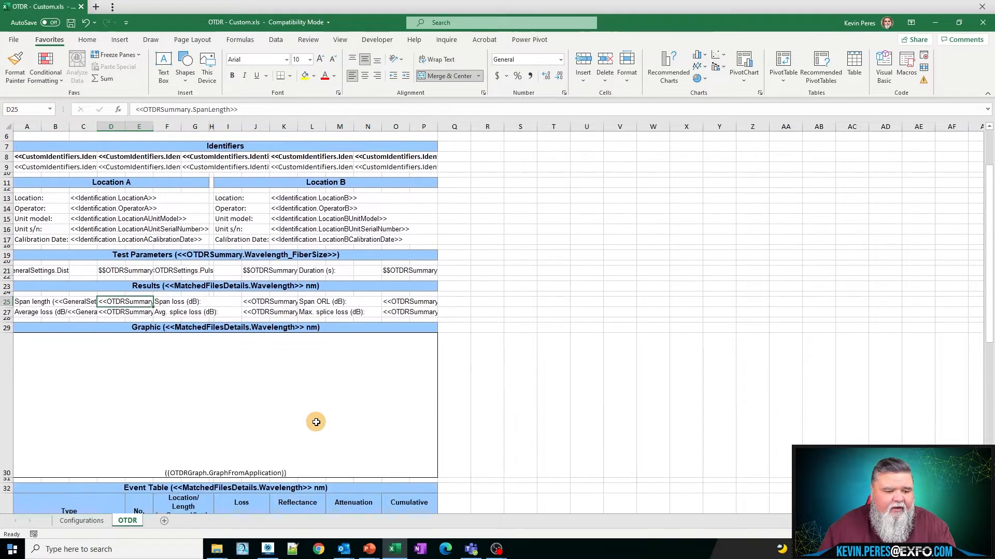
left_click(200, 389)
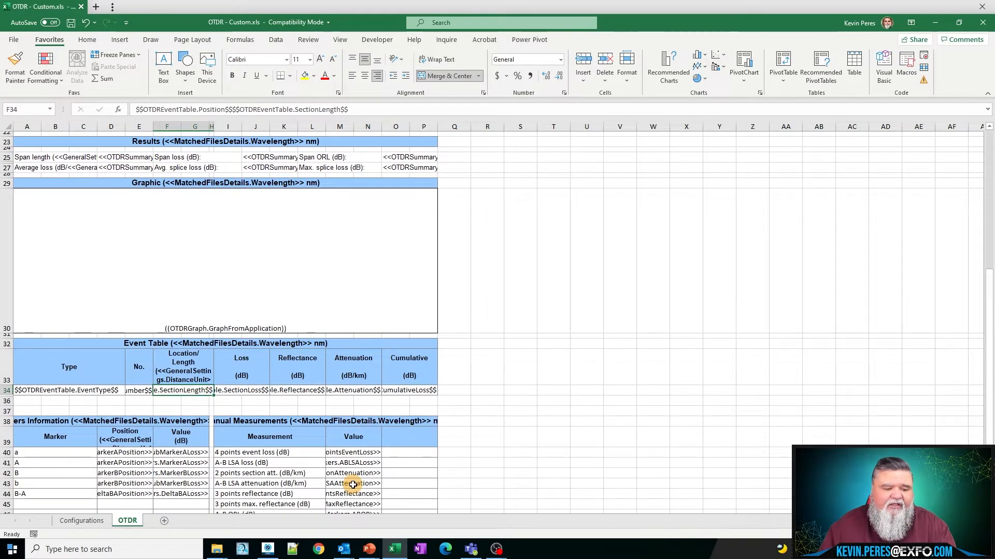
scroll(350, 466, "up", 7)
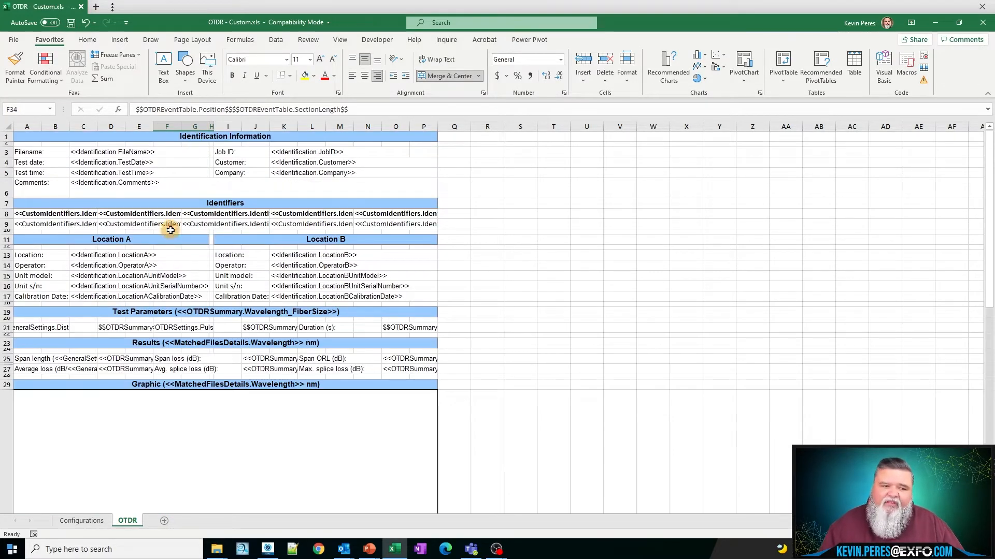
Examine the tag delimiters of the Filename, Comments and Range fields and review the OTDR sheet's section layout down to the measurement tables
left_click(98, 154)
left_click(140, 109)
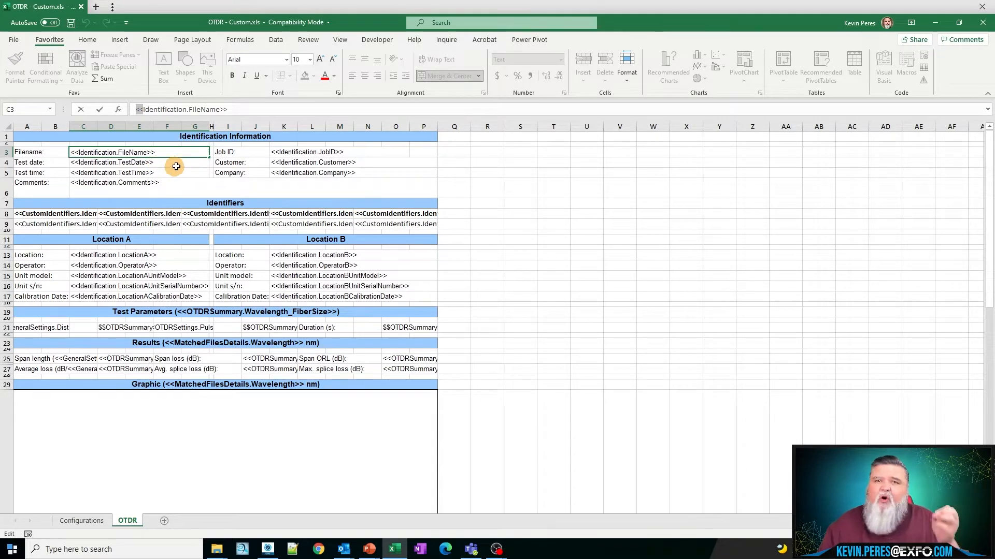
left_click(167, 184)
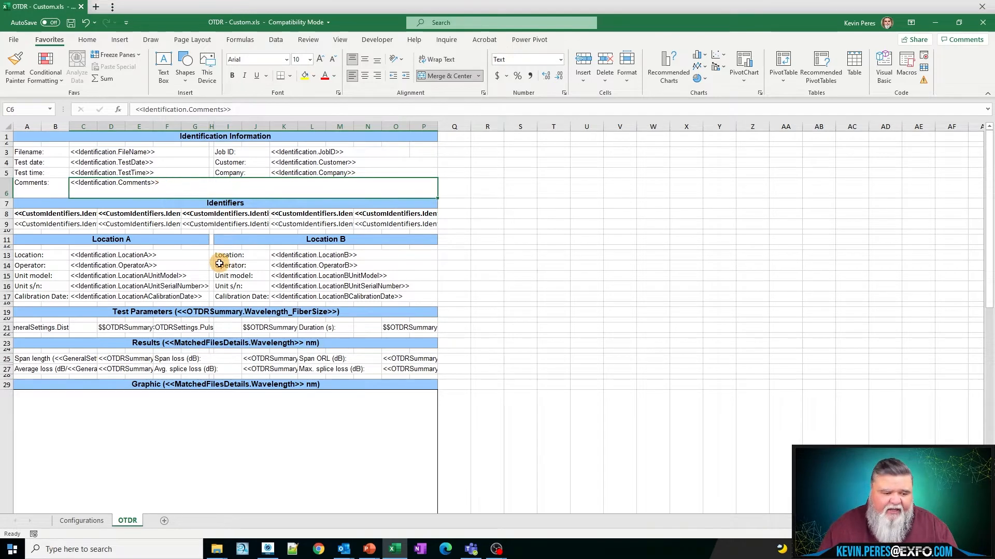
scroll(200, 394, "down", 1)
left_click(105, 306)
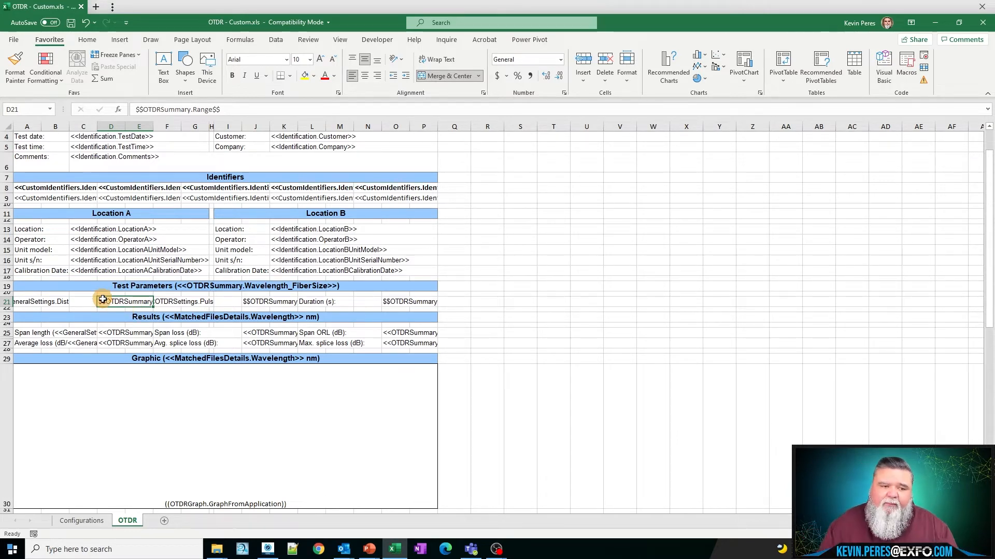
scroll(259, 427, "down", 6)
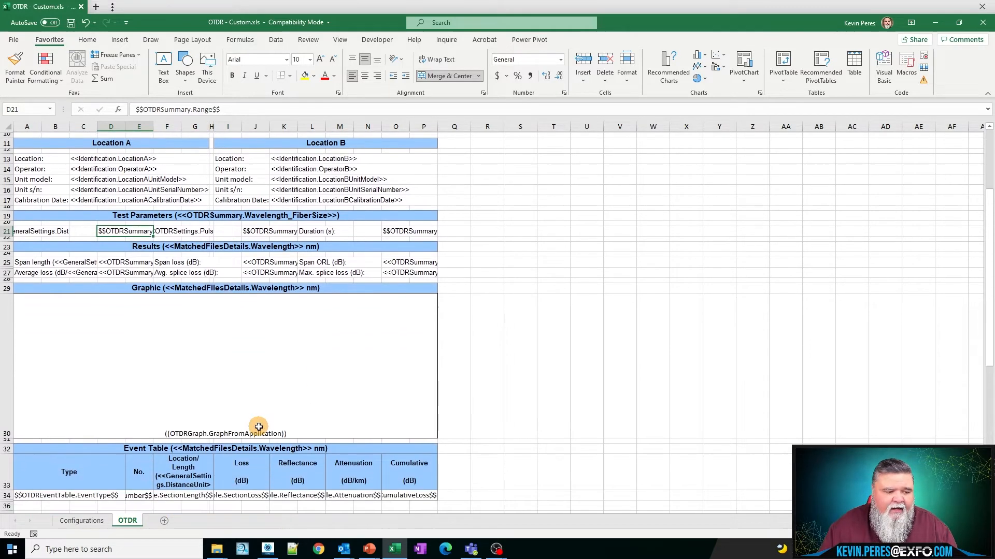
scroll(259, 427, "down", 5)
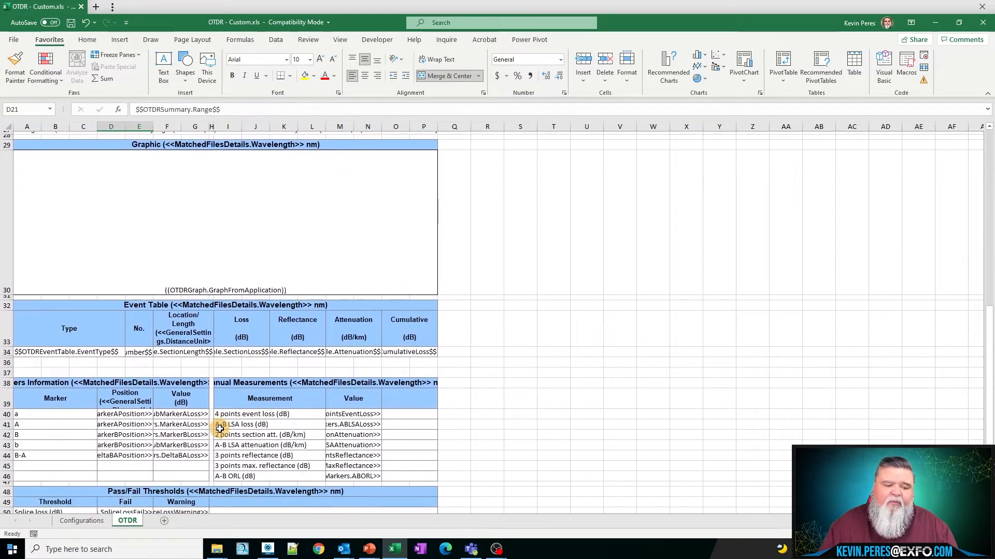
scroll(198, 418, "up", 11)
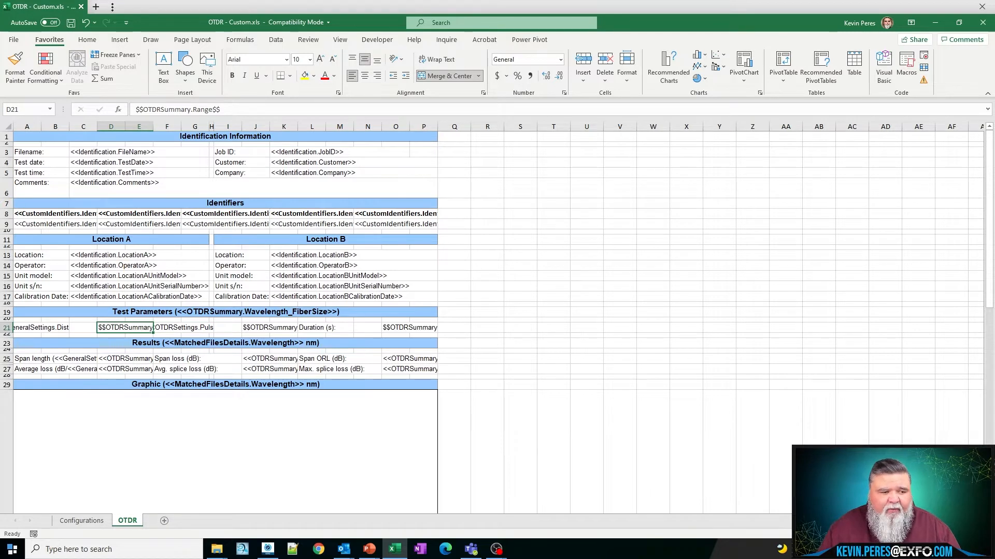
left_click(6, 205)
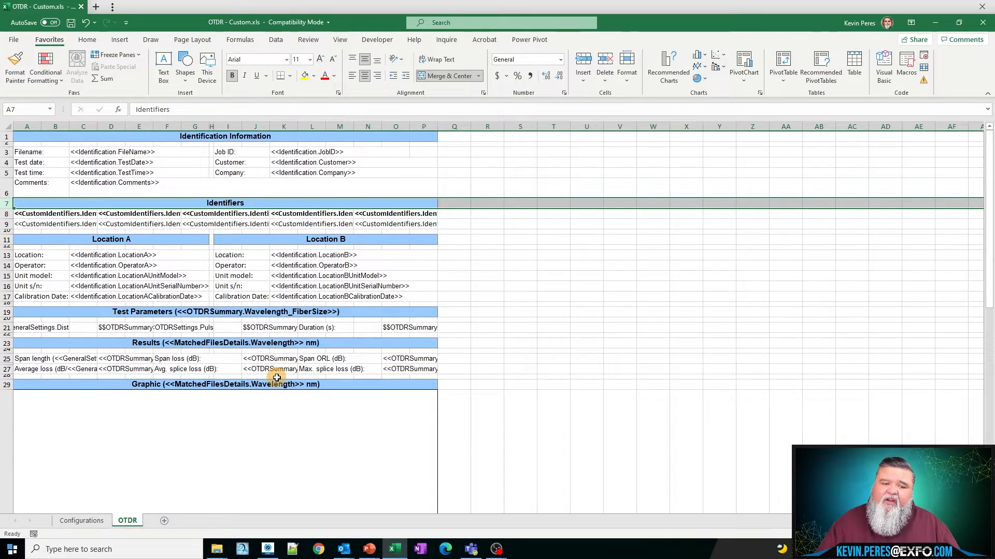
scroll(279, 383, "down", 2)
scroll(280, 383, "down", 2)
scroll(280, 383, "up", 4)
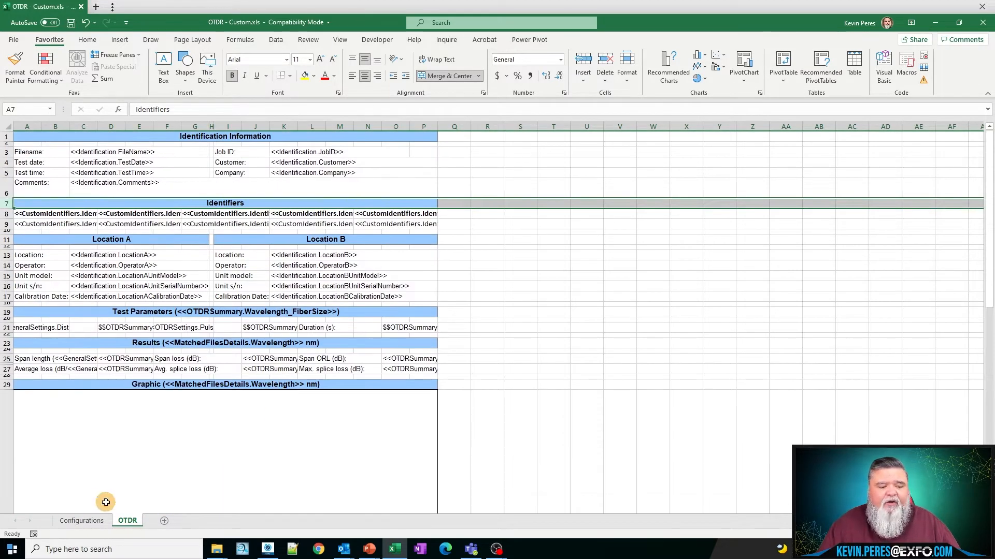
Hide the Configurations sheet
left_click(97, 523)
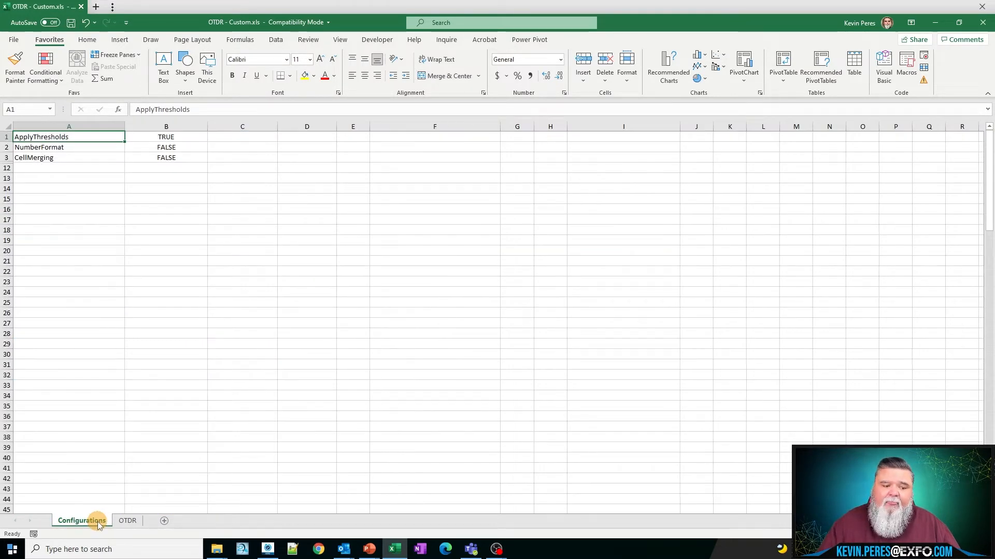
right_click(98, 522)
left_click(131, 484)
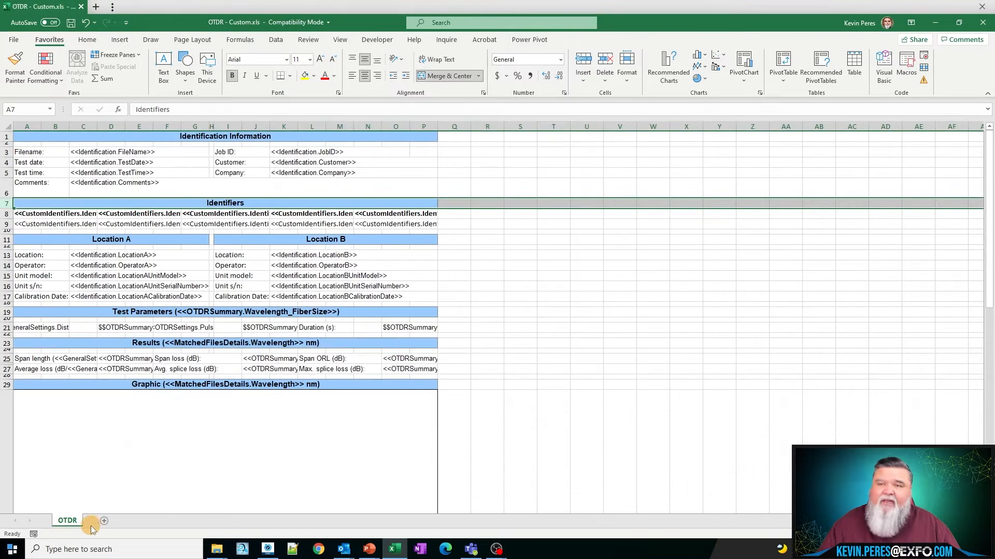
Unhide the Configurations sheet, leaving the Tables sheet hidden
right_click(76, 523)
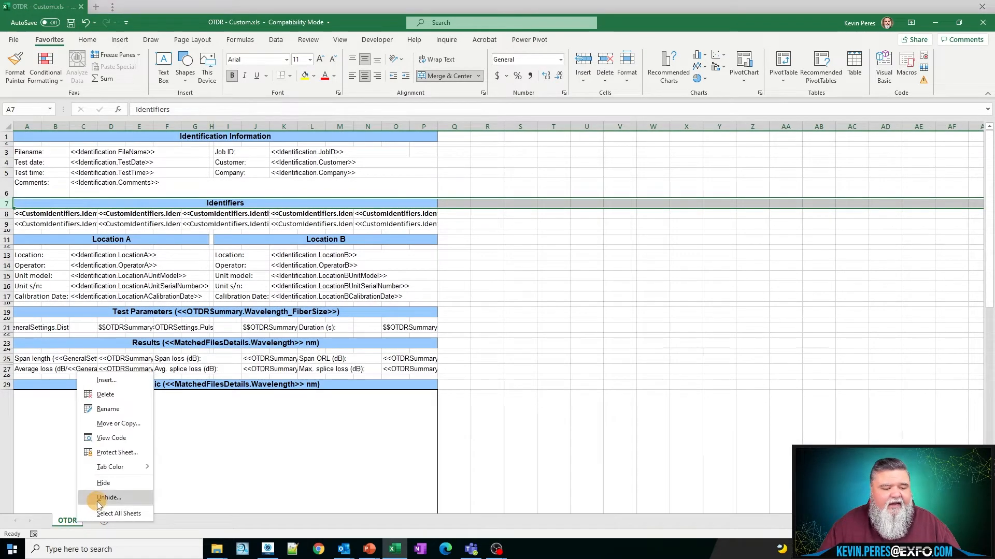
left_click(117, 497)
left_click(55, 469)
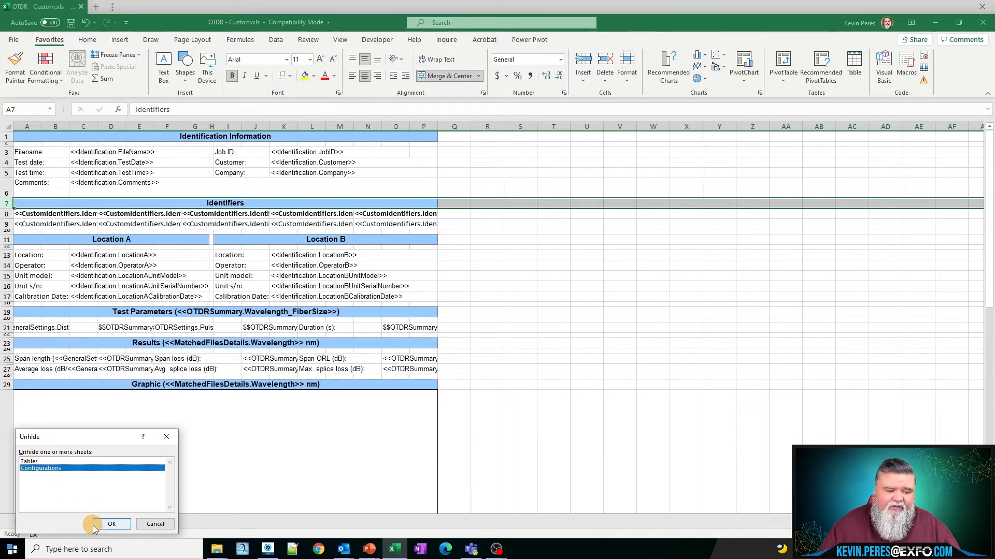
left_click(111, 523)
Unhide all hidden rows on the Configurations sheet
left_click(82, 237)
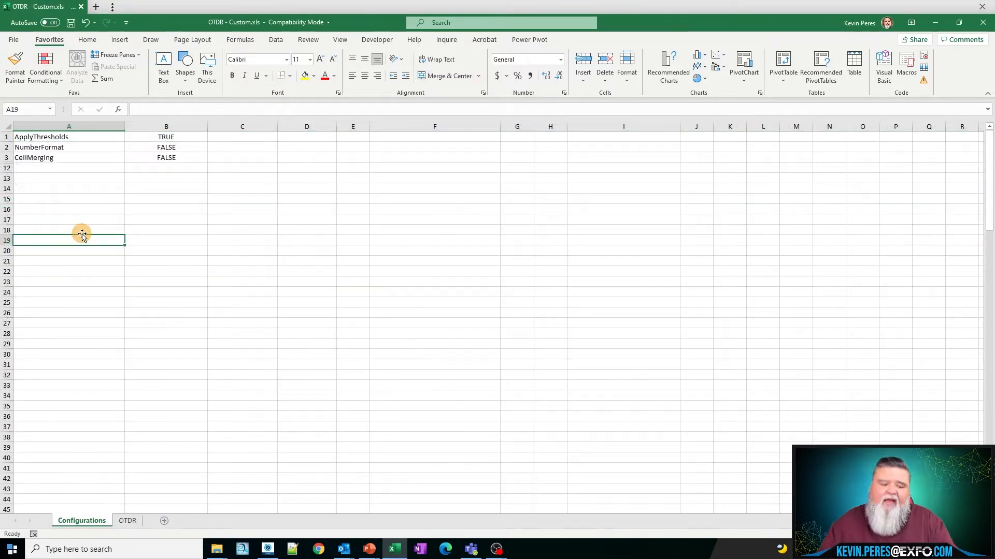
key("ctrl+a")
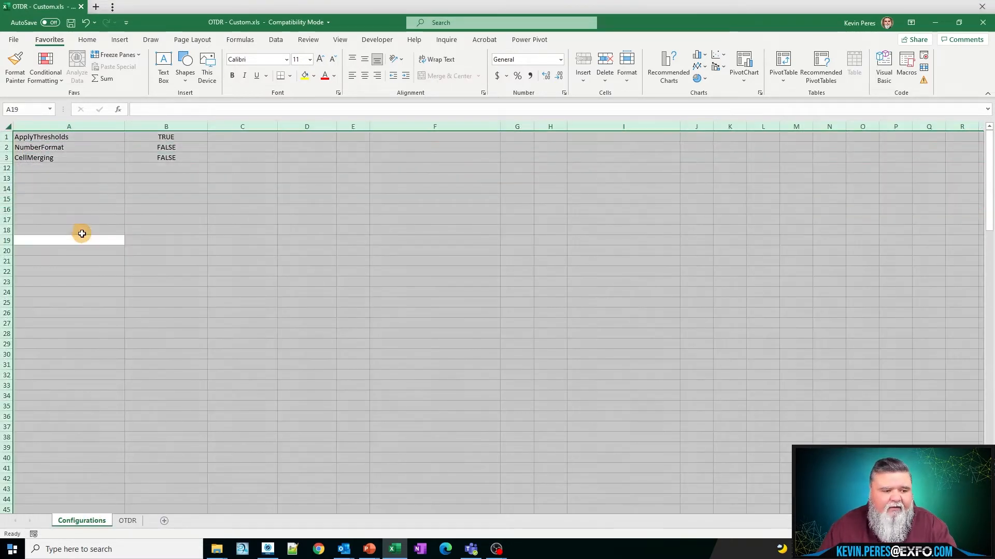
right_click(81, 178)
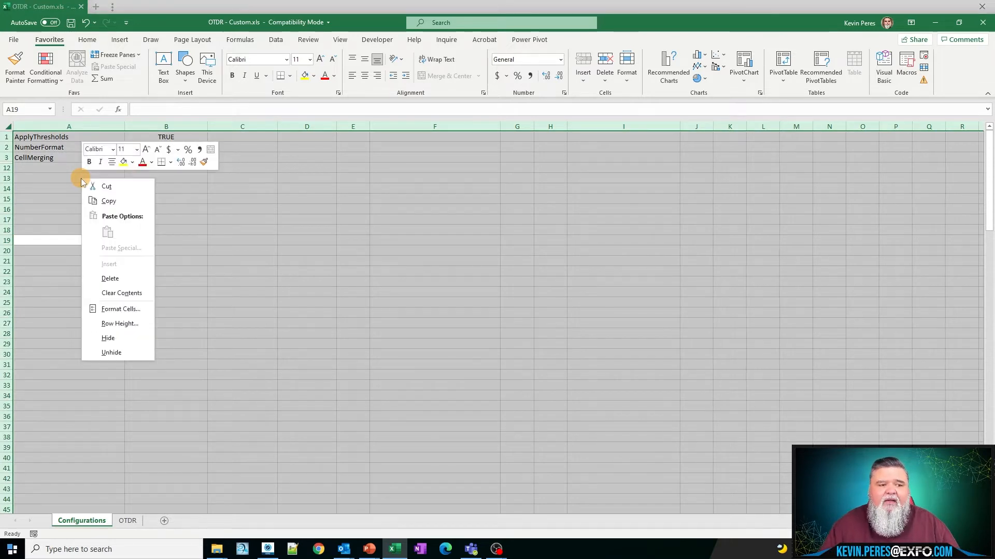
left_click(126, 355)
left_click(86, 252)
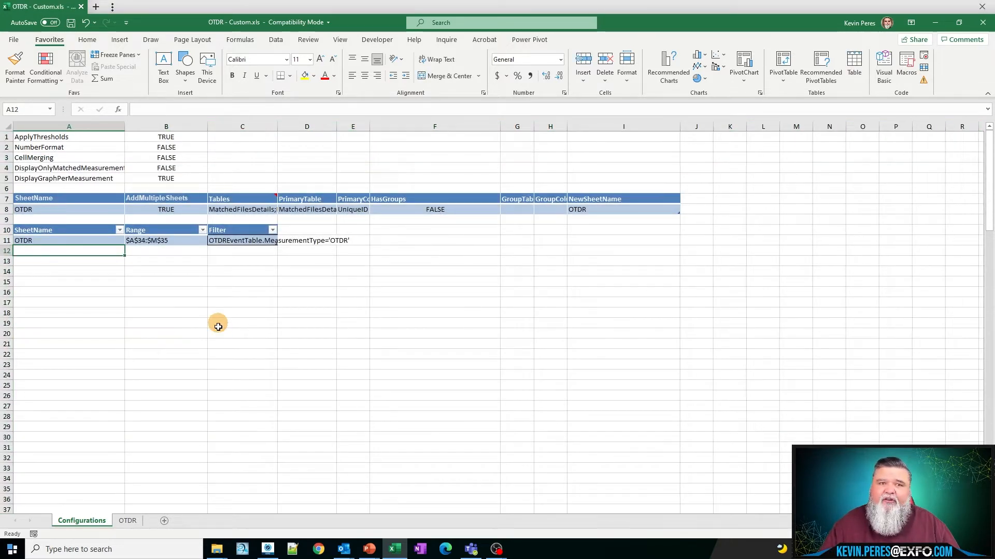
Check the Range entry in the Configurations filter table, go to its start cell A34 on the OTDR sheet and fill it yellow
left_click(149, 241)
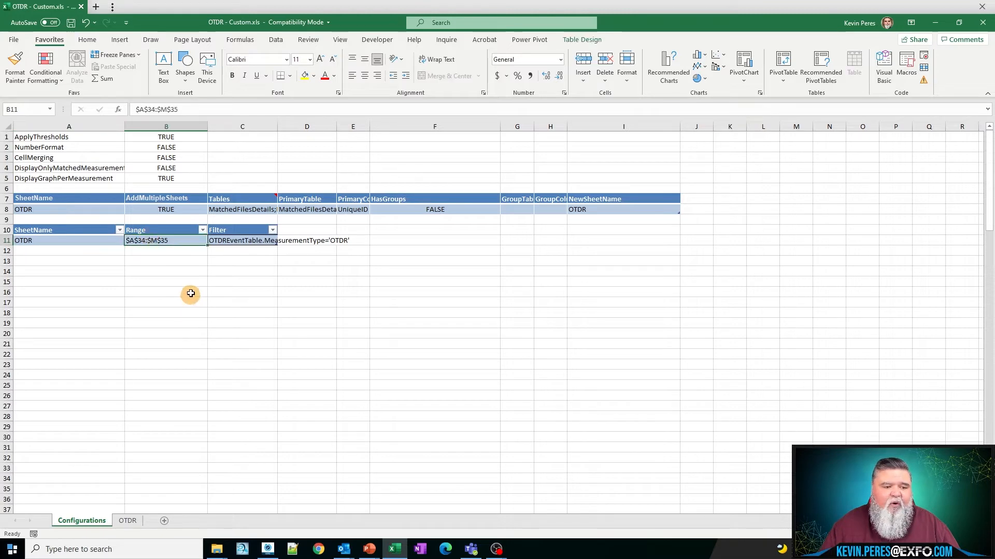
left_click(127, 521)
scroll(101, 414, "down", 5)
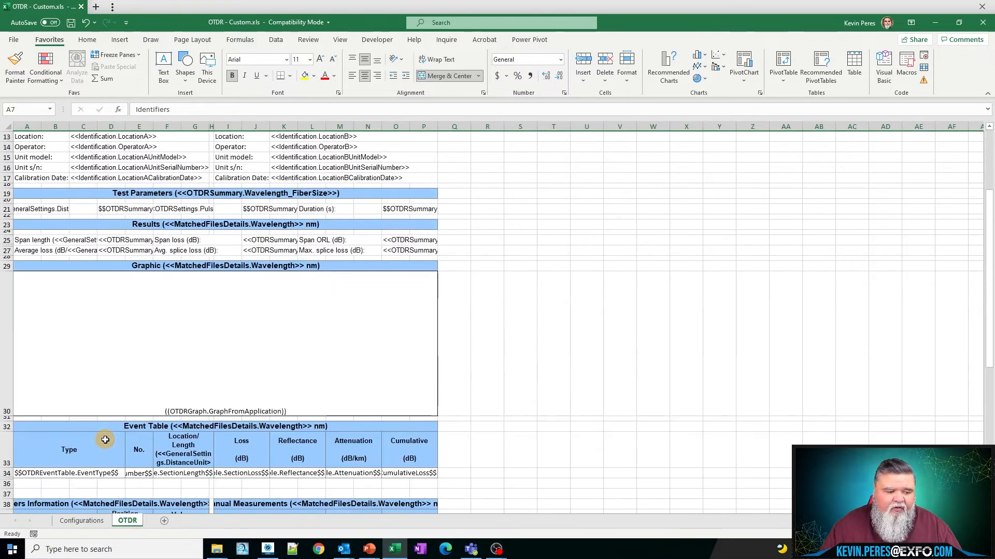
left_click(35, 108)
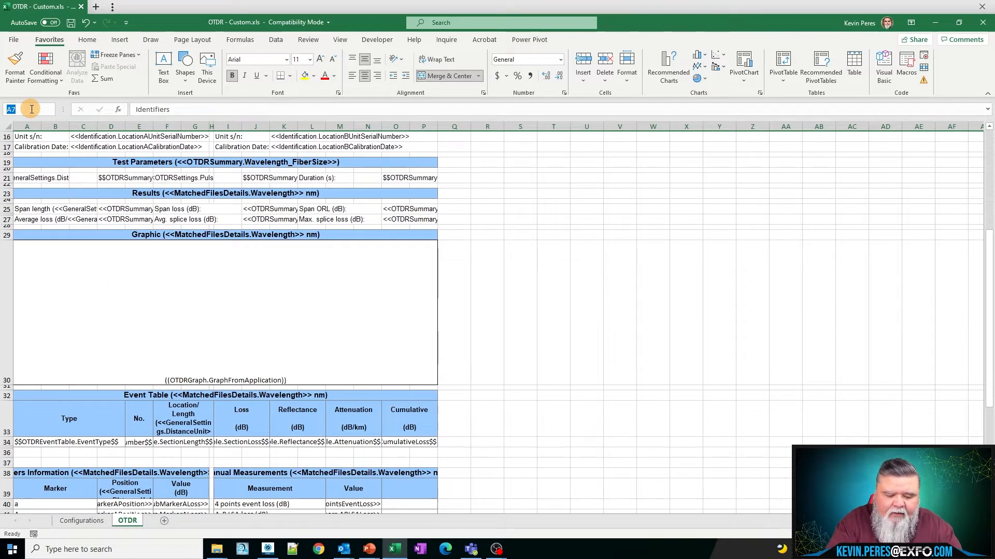
type("A34")
key("Return")
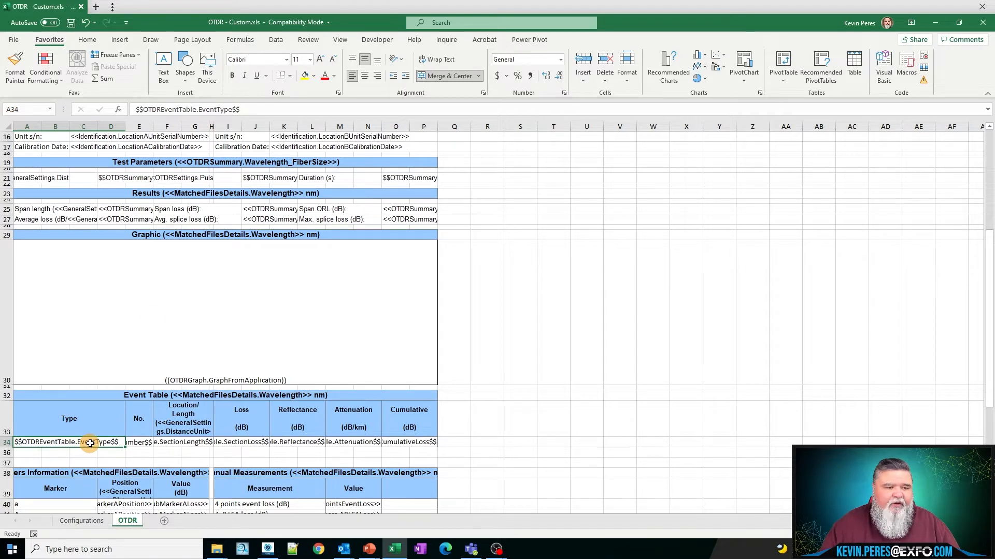
left_click(305, 76)
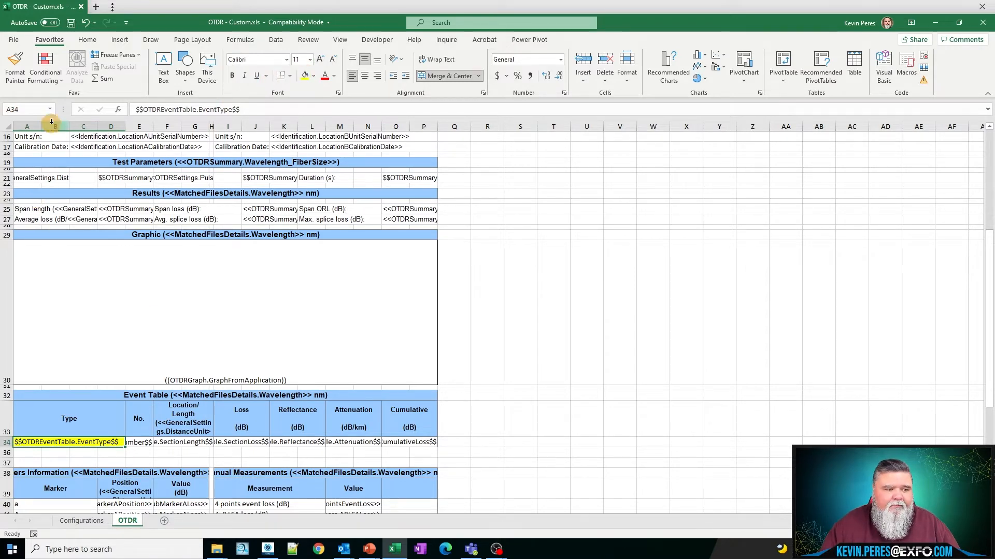
Recheck the configured range, go to its end cell M35 on the OTDR sheet and expand the collapsed row 35
left_click(72, 521)
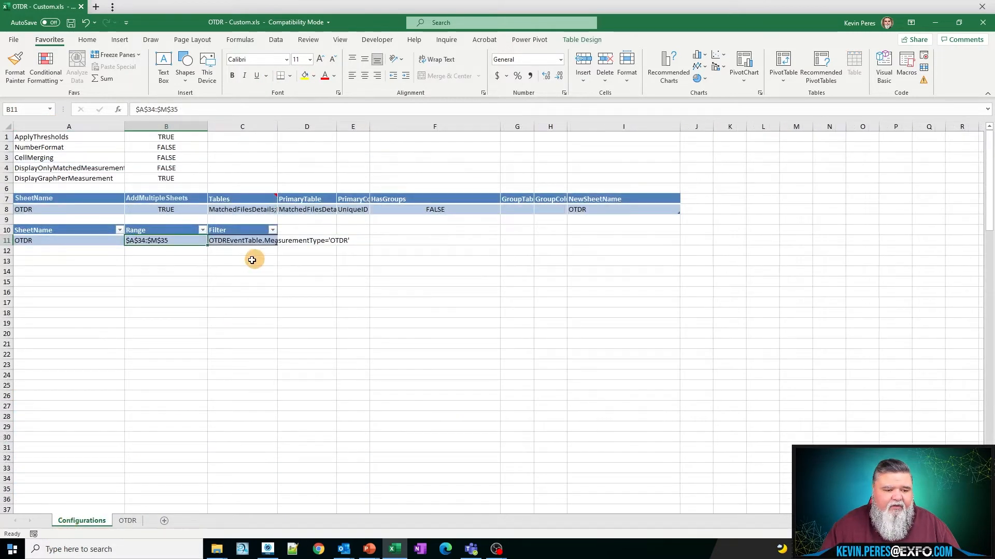
left_click(127, 521)
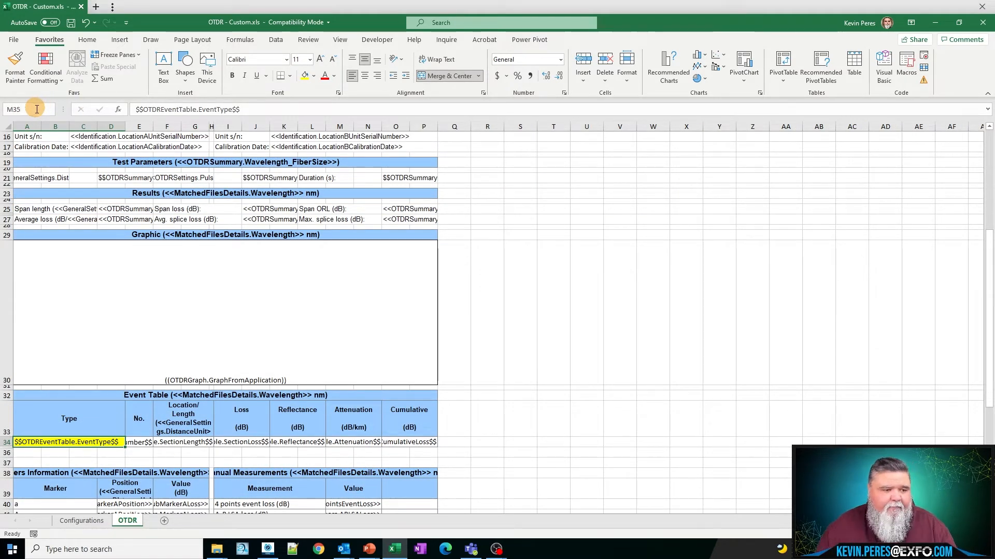
left_click(36, 108)
type("M35")
key("Return")
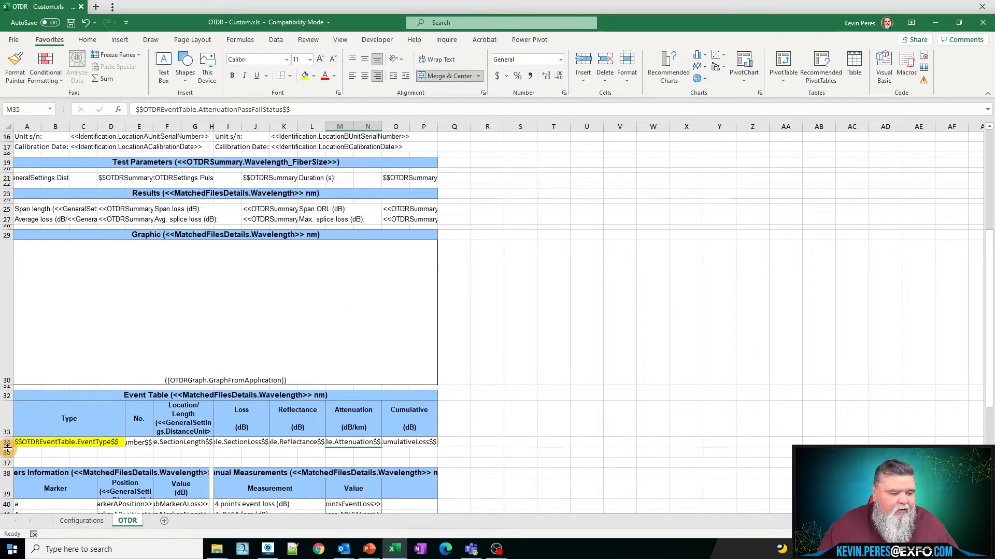
left_click(6, 451)
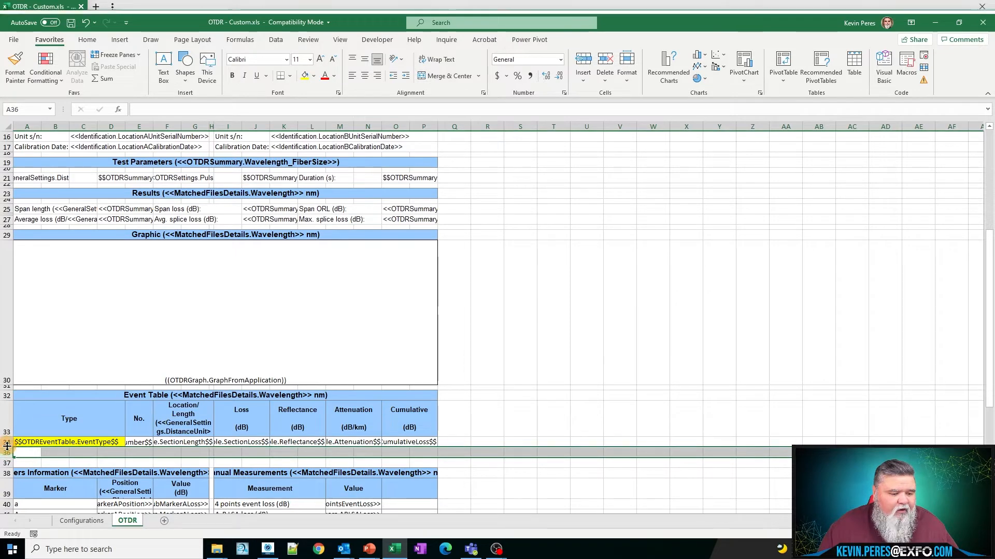
left_click_drag(7, 446, 10, 458)
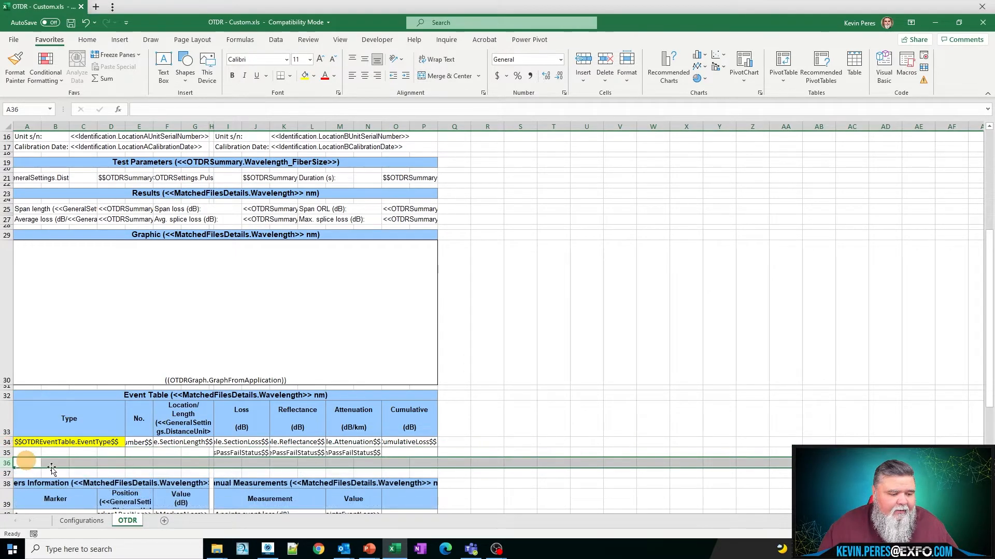
Inspect the pass/fail status tags in row 35 under the Loss, Reflectance and Attenuation columns
left_click(226, 452)
left_click(298, 452)
left_click(337, 453)
left_click(302, 453)
left_click(237, 453)
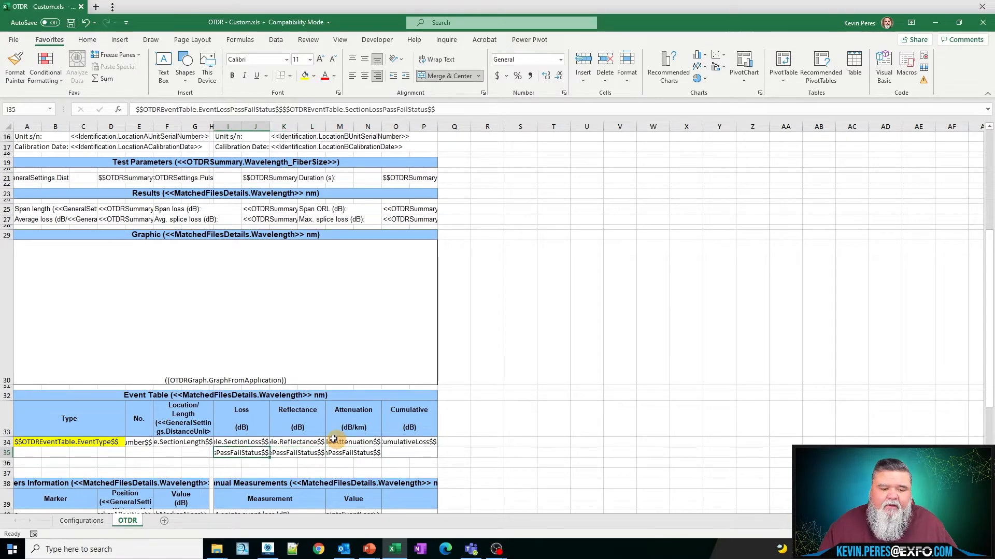
left_click(349, 452)
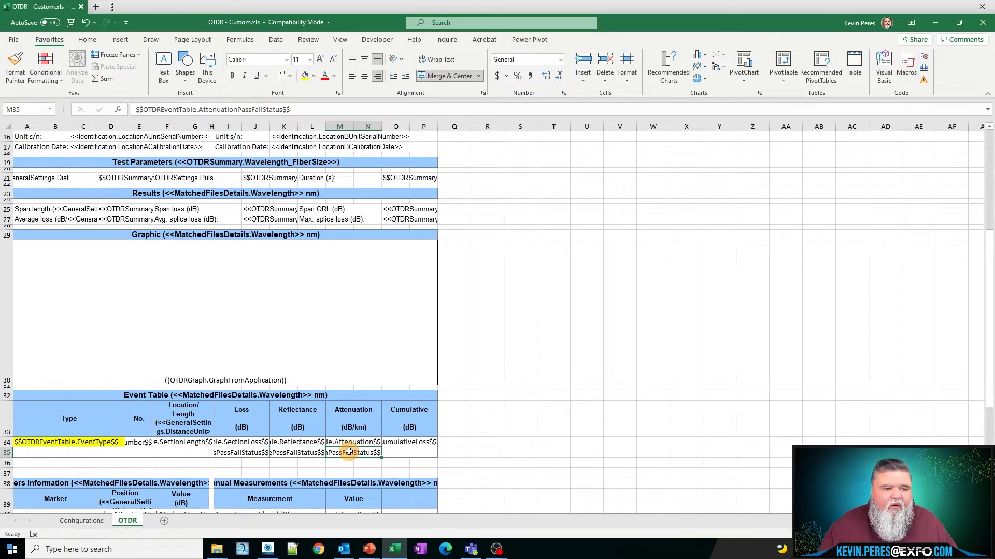
Recheck the range set on the Configurations sheet and fill its end cell M35 on the OTDR sheet yellow
left_click(82, 521)
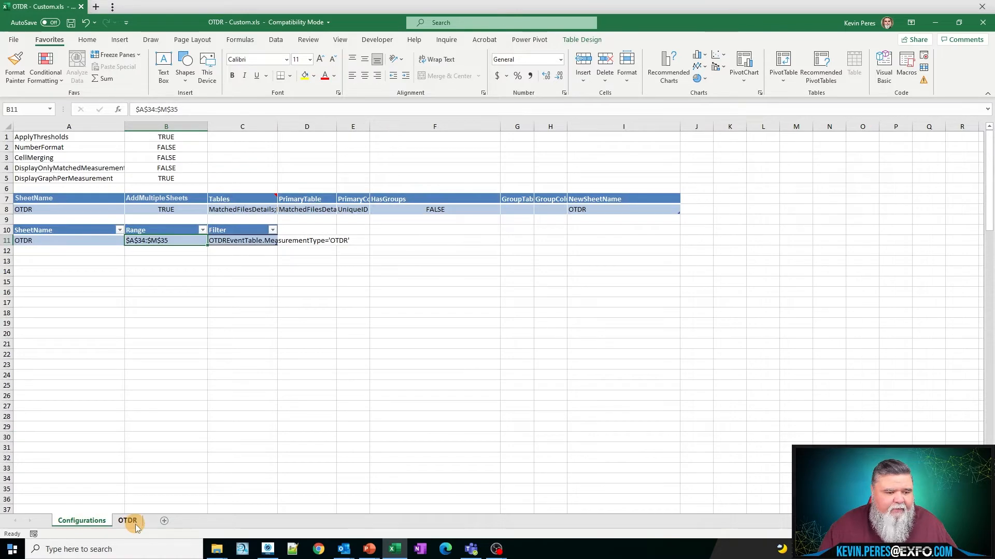
left_click(128, 521)
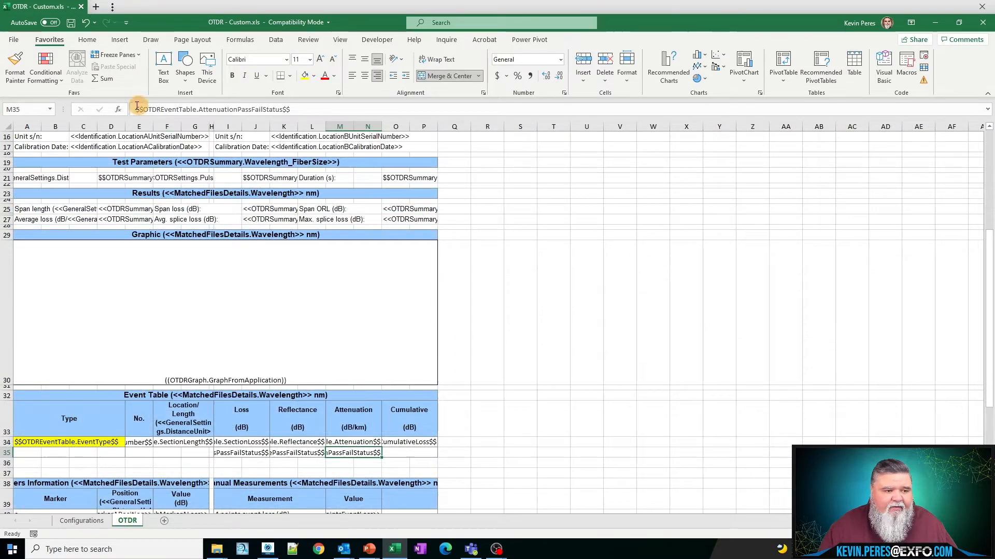
left_click(304, 76)
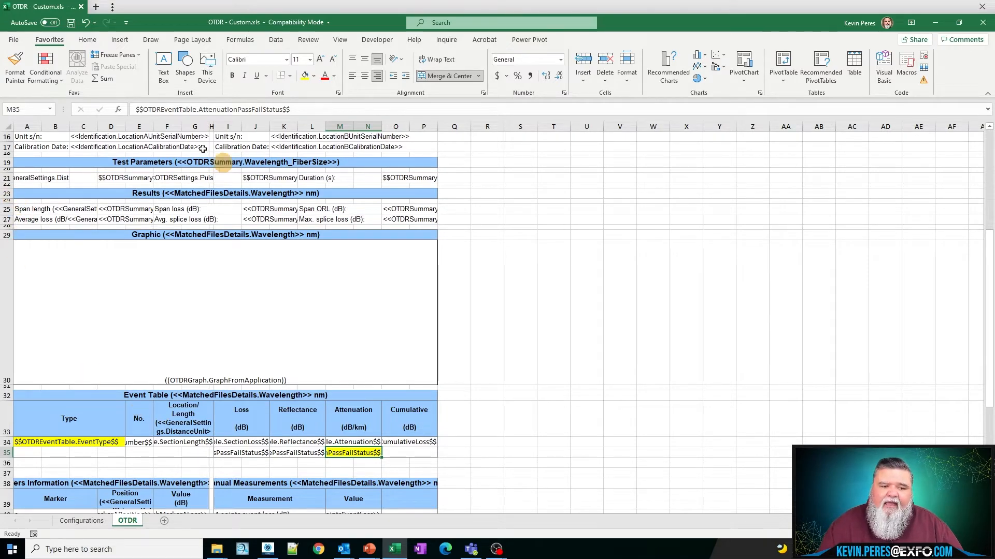
Compare the configured filter range with the pass/fail status tags in row 35 under Loss, Reflectance and Attenuation on the OTDR sheet
left_click(81, 520)
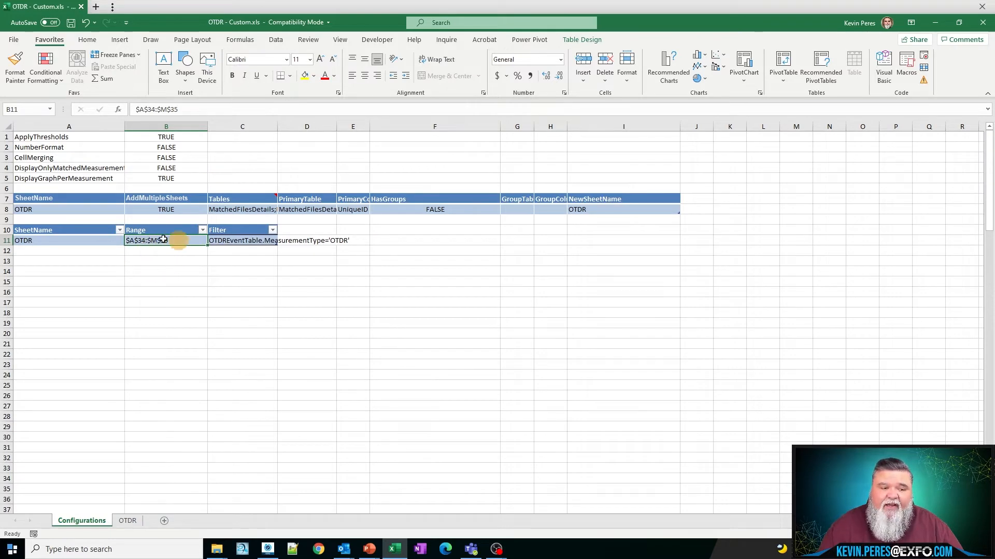
left_click(127, 521)
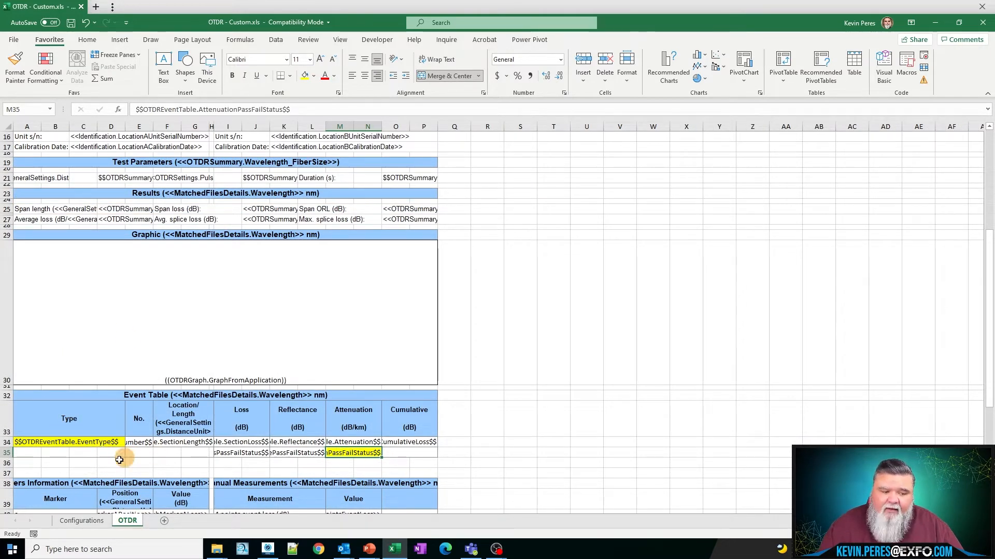
left_click(300, 455)
left_click(354, 452)
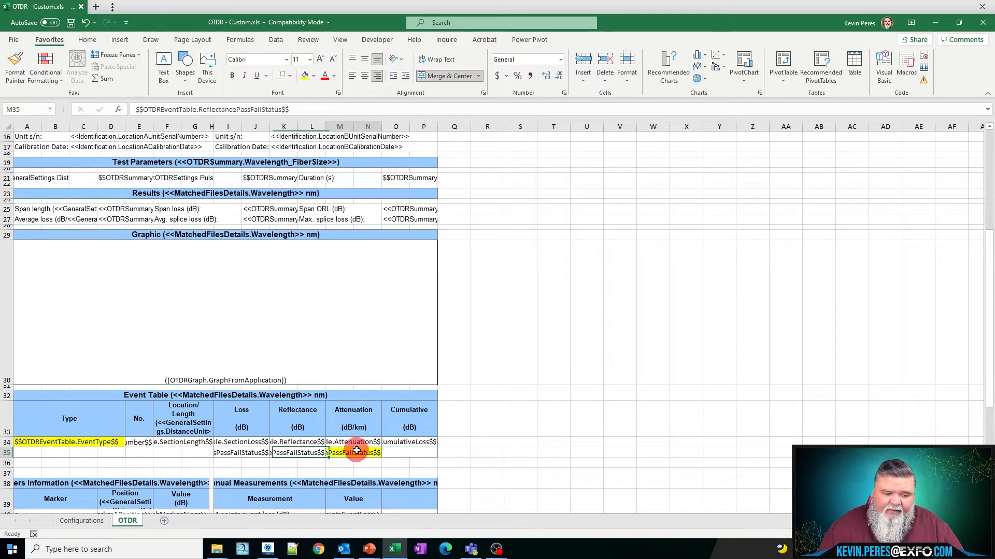
left_click(230, 453)
left_click(291, 454)
left_click(341, 452)
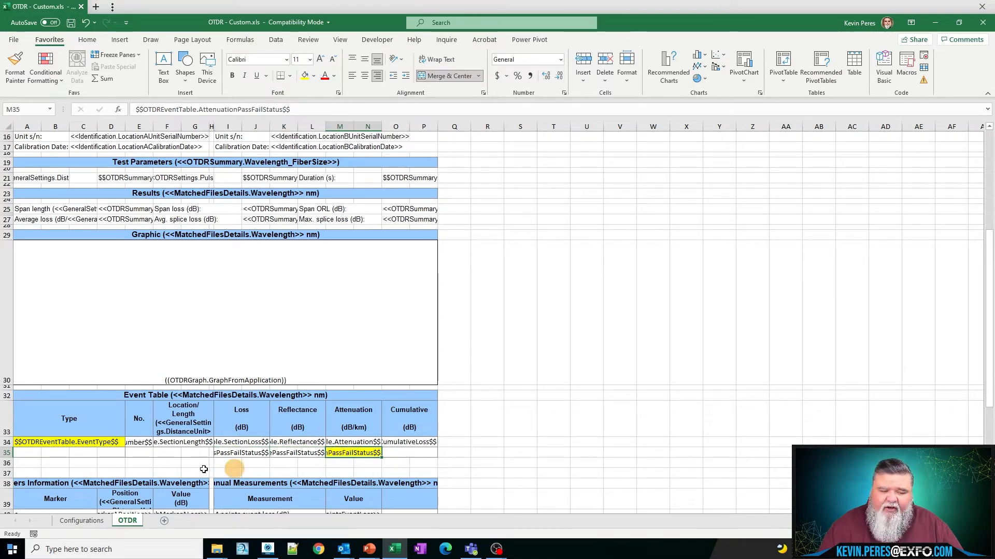
Expand the collapsed row 26 in the Results section to view its tags, and hide the row again
scroll(165, 464, "up", 5)
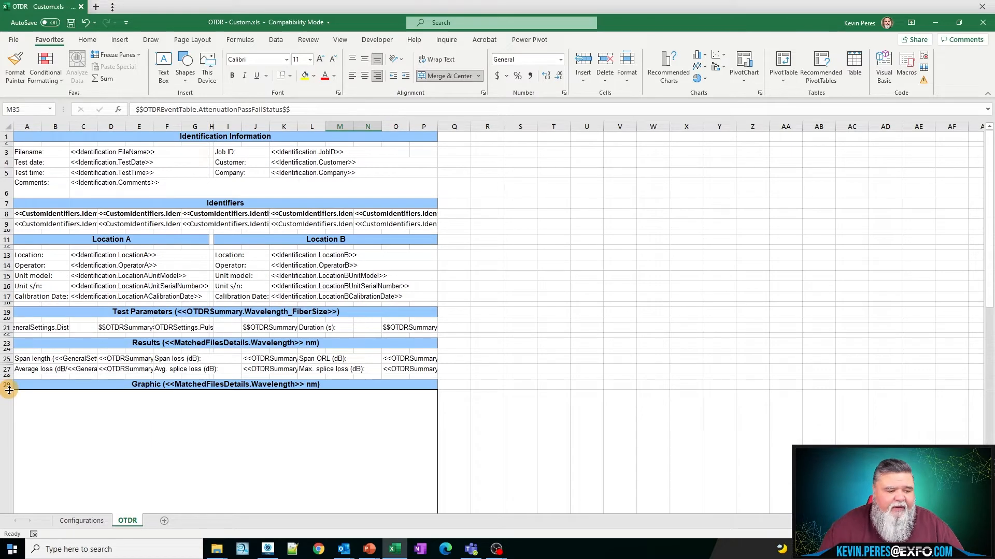
double_click(10, 365)
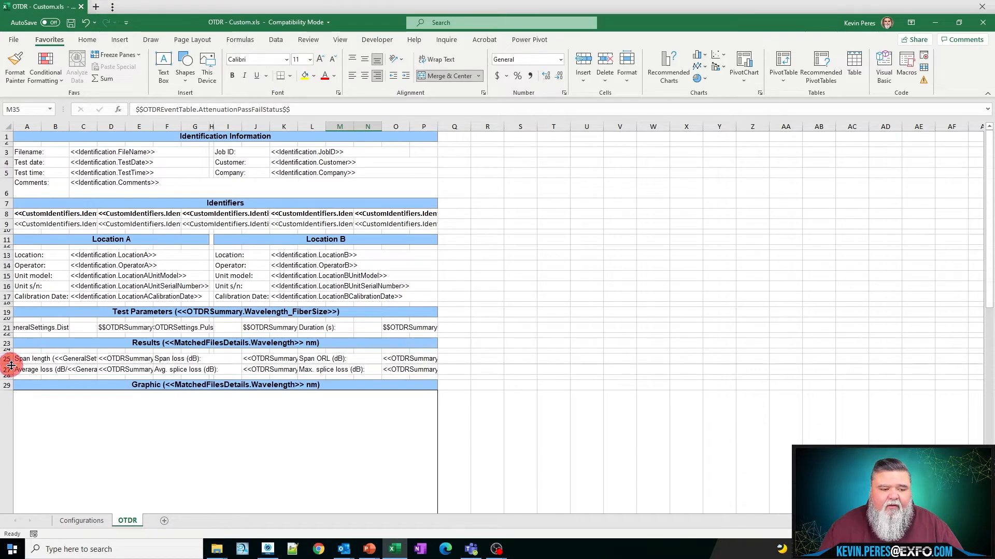
left_click(6, 370)
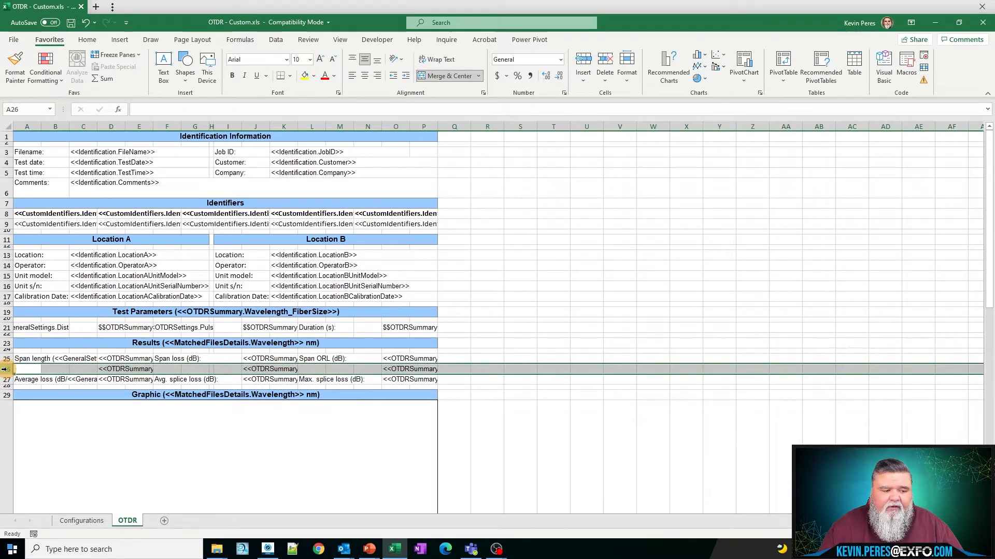
right_click(7, 370)
left_click(63, 354)
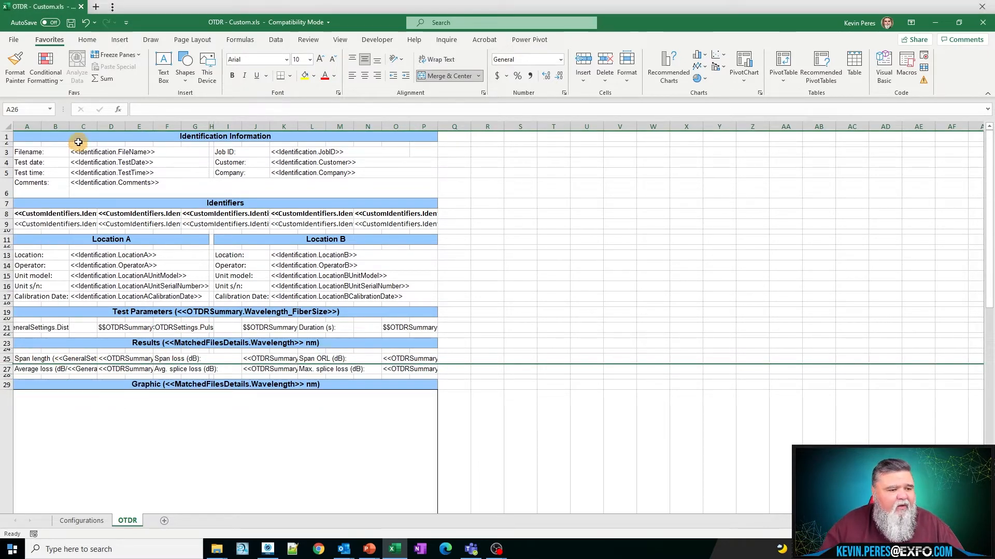
Format the Identification Information header with a taller row, standard blue fill and white text at font size 12
left_click(39, 137)
left_click_drag(11, 143, 11, 157)
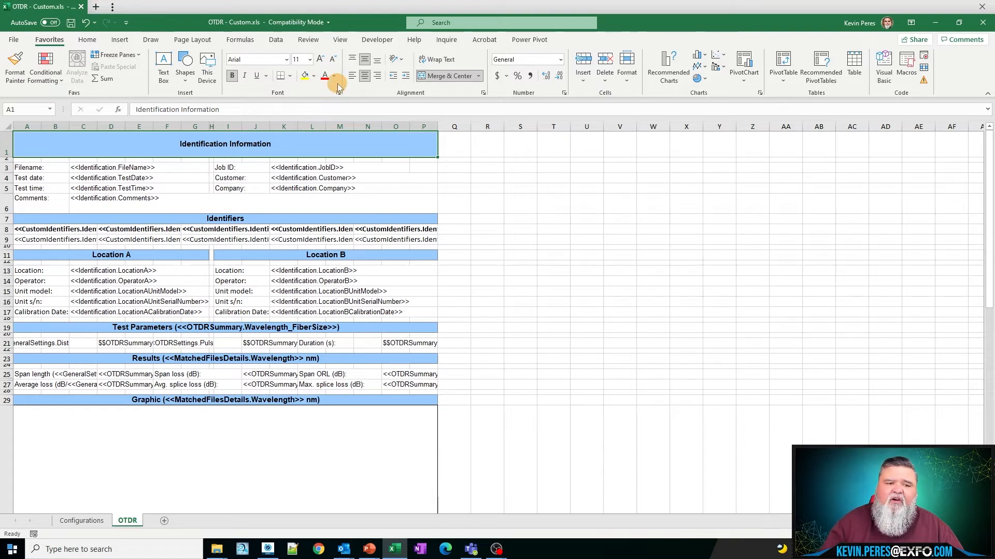
left_click(313, 76)
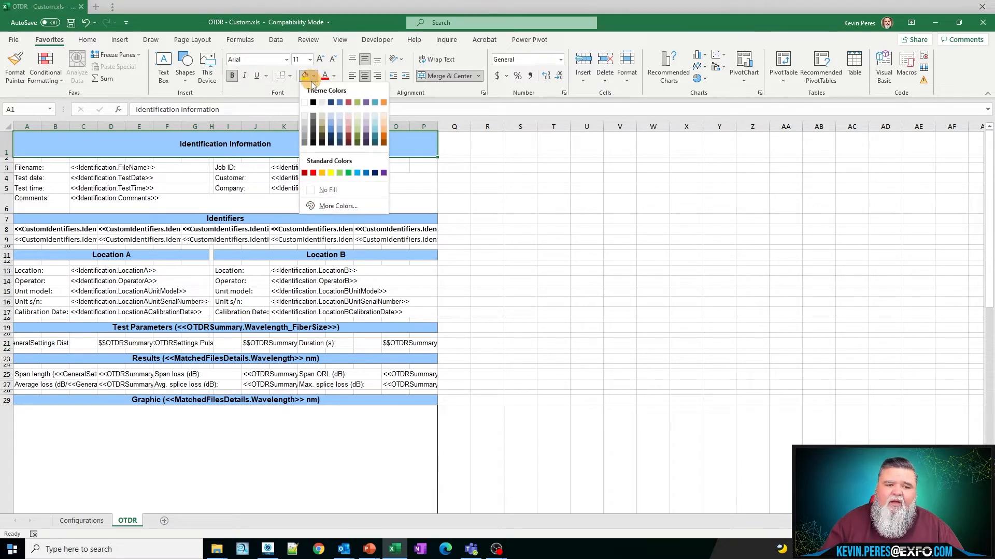
left_click(366, 173)
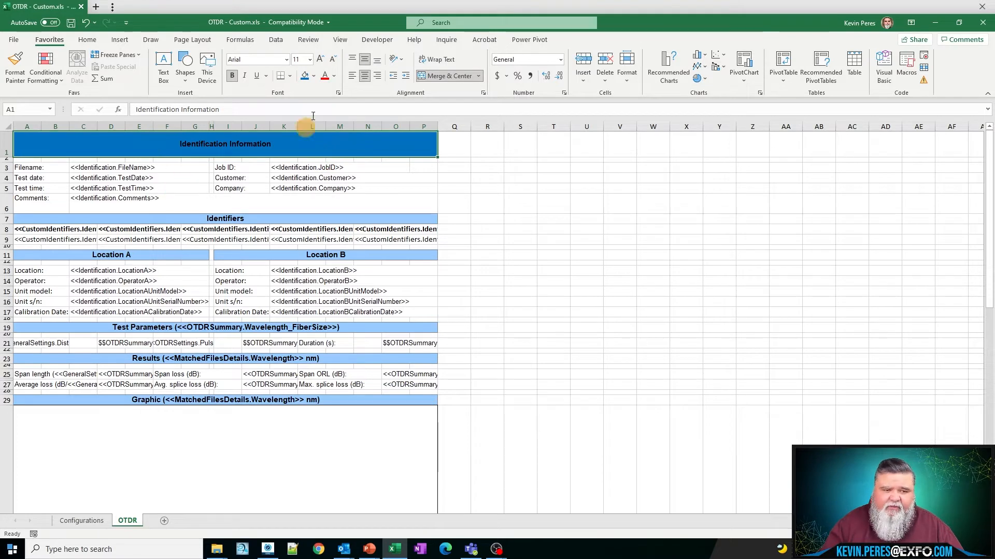
left_click(334, 76)
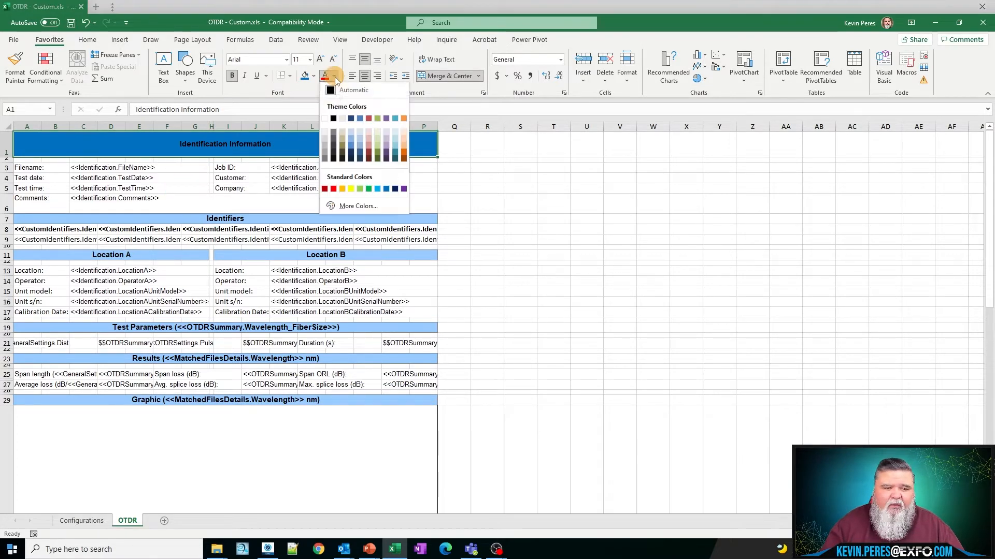
left_click(325, 119)
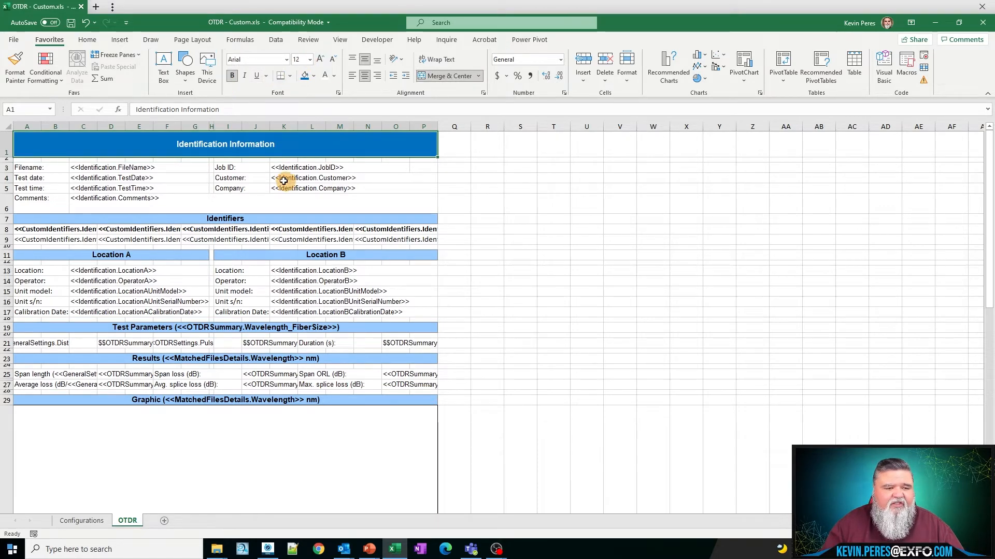
left_click(248, 178)
Start inserting a picture from this device at cell A1 and browse to the Logos folder in Image Gallery
left_click(59, 142)
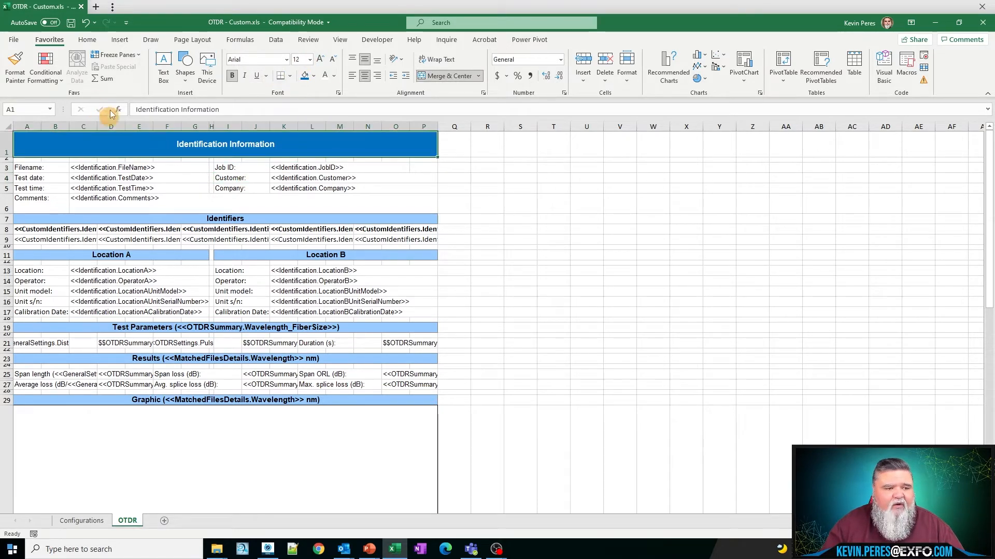
left_click(120, 39)
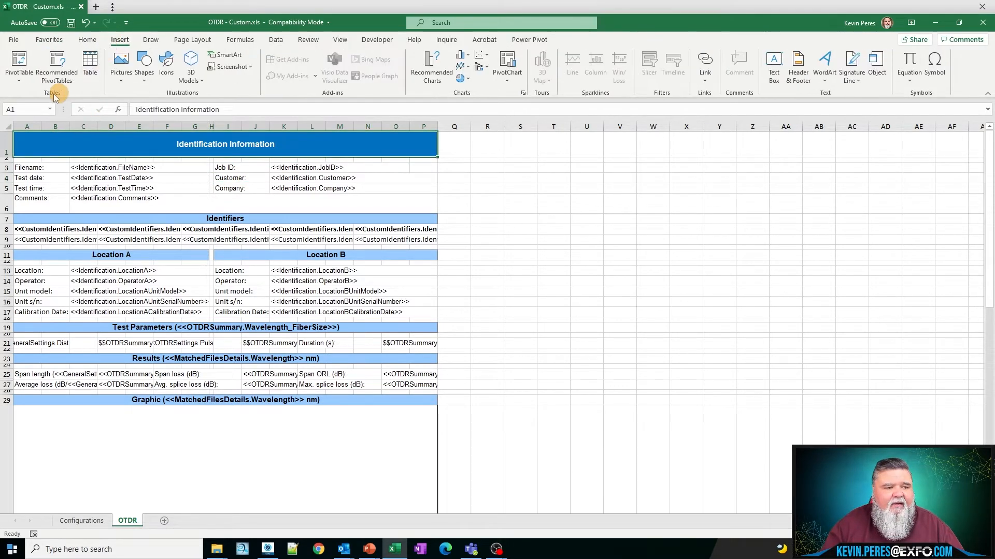
left_click(120, 65)
left_click(145, 113)
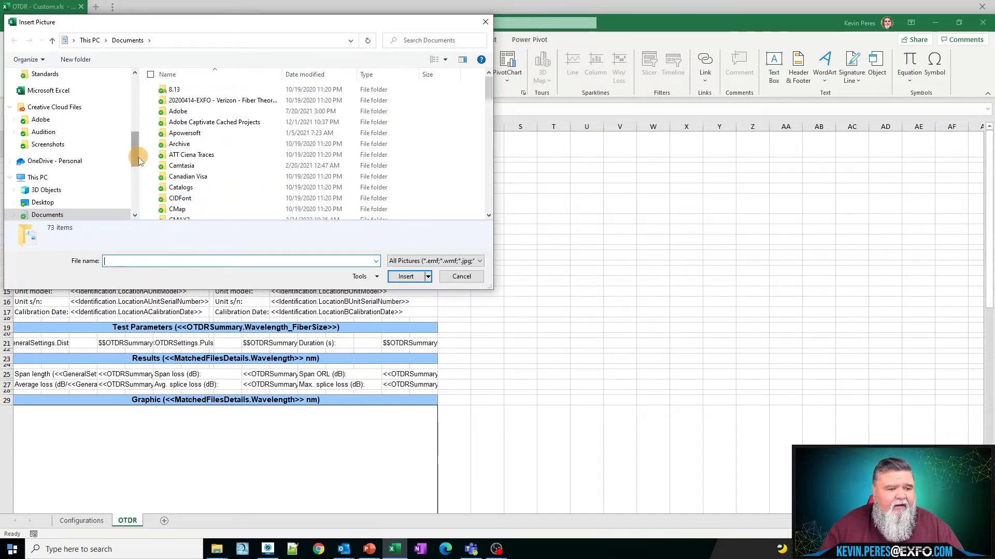
left_click_drag(133, 161, 132, 110)
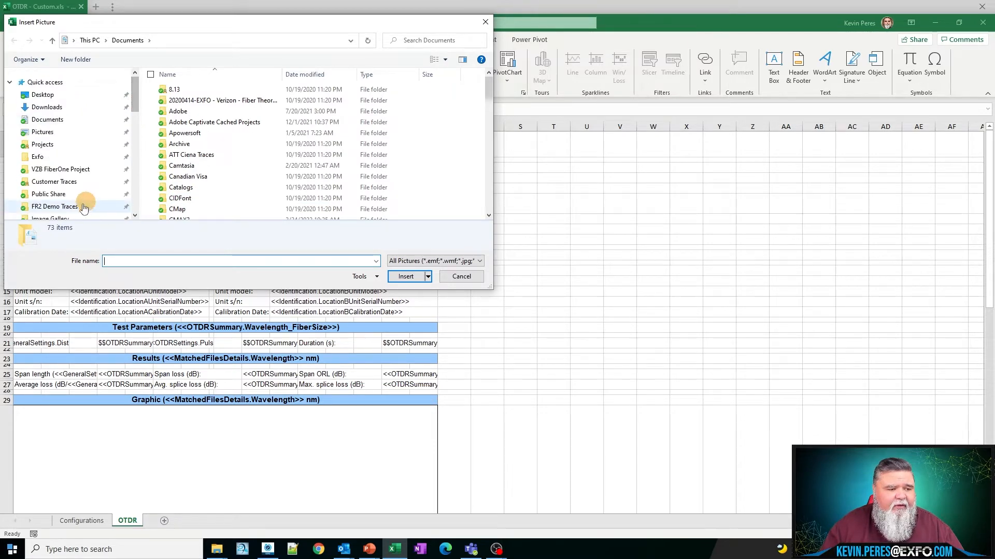
left_click(72, 217)
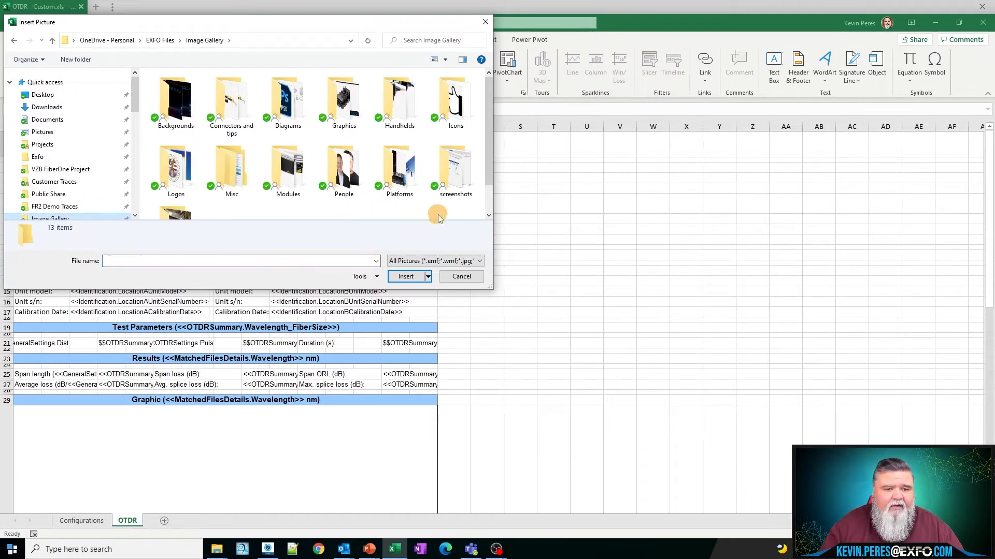
double_click(176, 171)
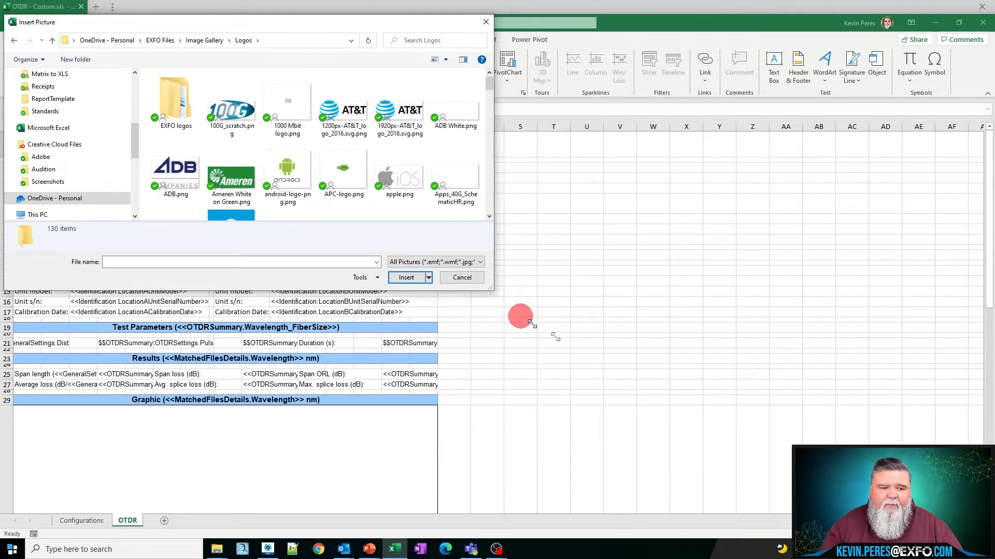
Insert EXFO White.png from the EXFO logo white_blanc folder inside EXFO logos
left_click_drag(500, 301, 736, 439)
double_click(198, 122)
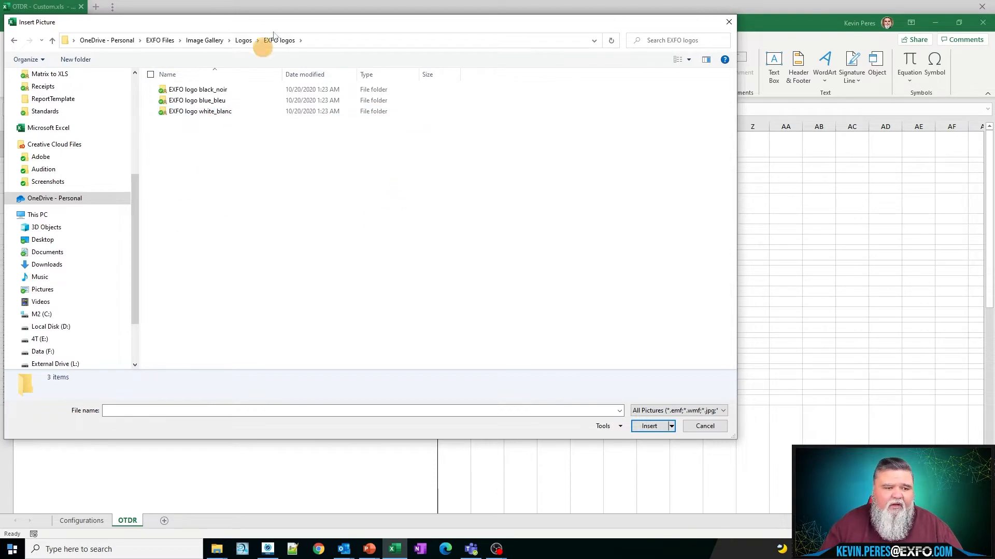
left_click_drag(271, 23, 480, 132)
double_click(396, 223)
left_click(388, 222)
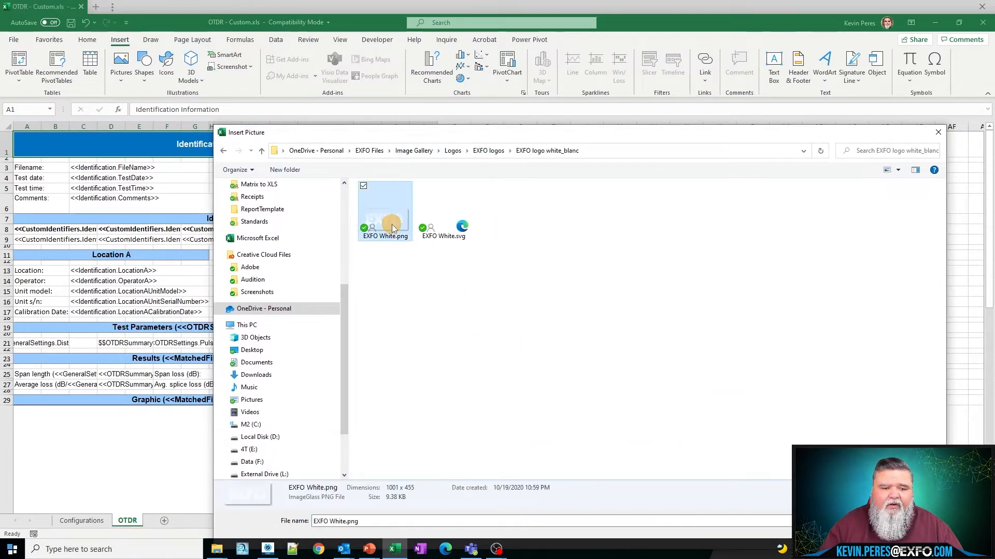
double_click(388, 222)
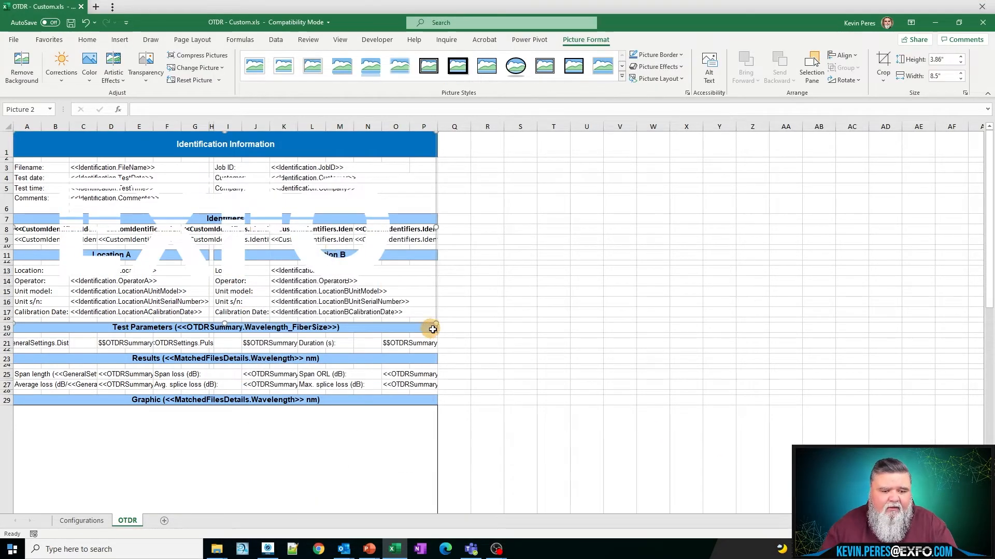
Shrink the EXFO logo to about 1.58" wide, crop it to about 0.45" high and fit it at the left end of the header banner
left_click_drag(434, 325, 84, 149)
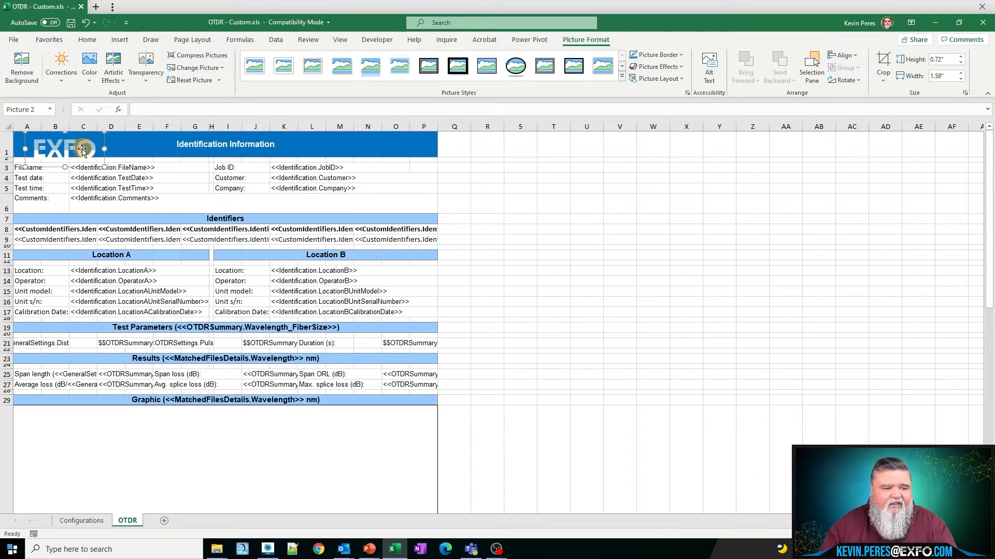
left_click(884, 61)
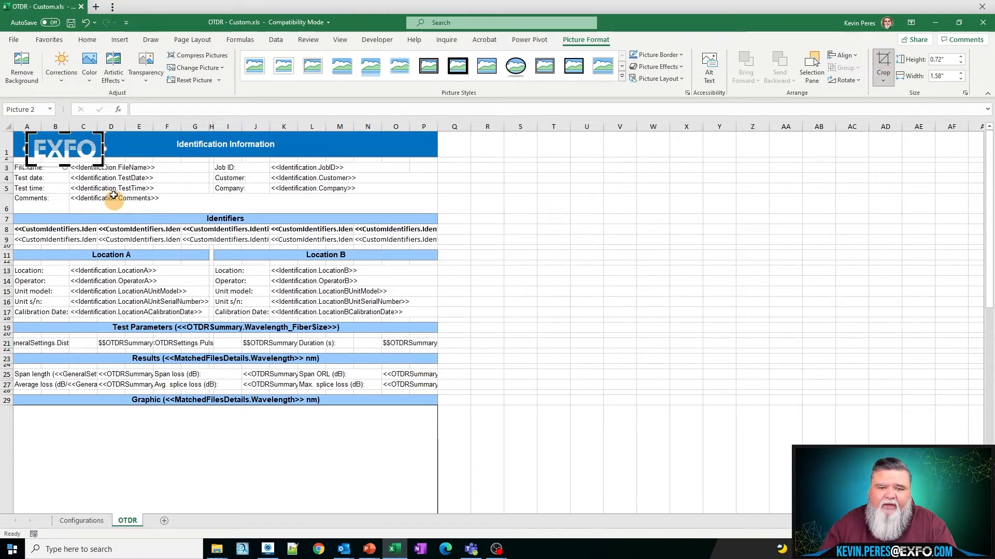
left_click_drag(60, 166, 63, 138)
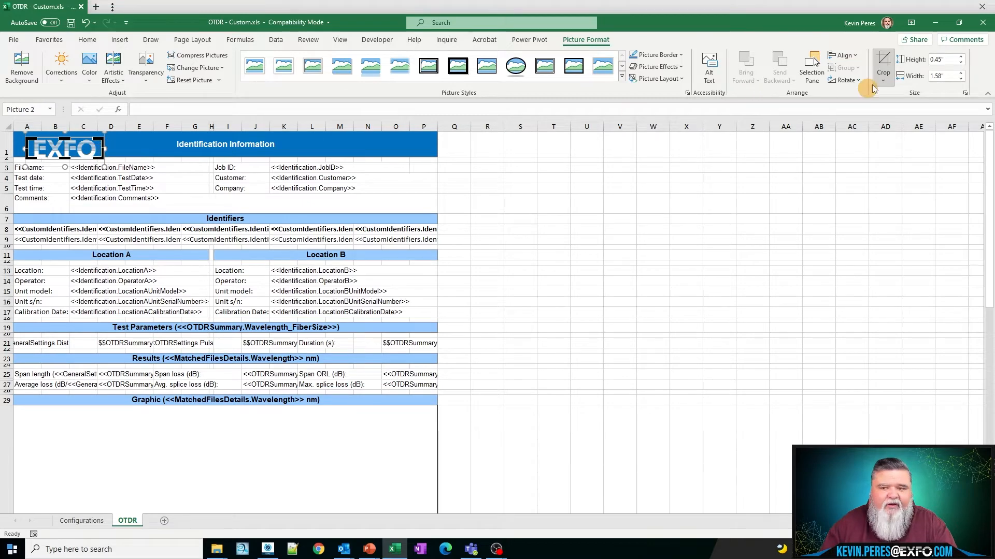
left_click(882, 63)
left_click(261, 228)
left_click(44, 152)
Bold the Filename through Comments labels and the Job ID, Customer and Company labels under Identification Information
left_click_drag(78, 150, 40, 202)
left_click(405, 210)
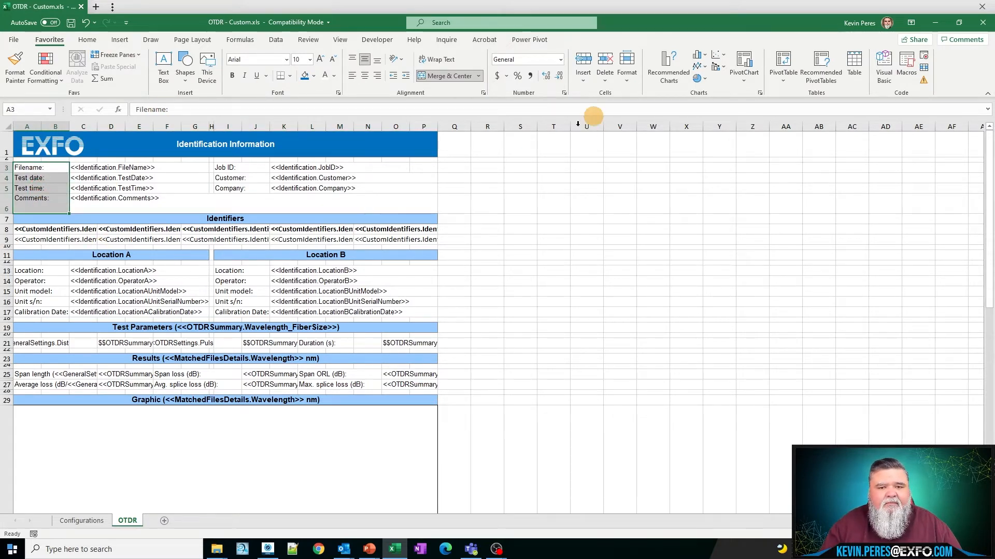
left_click(234, 78)
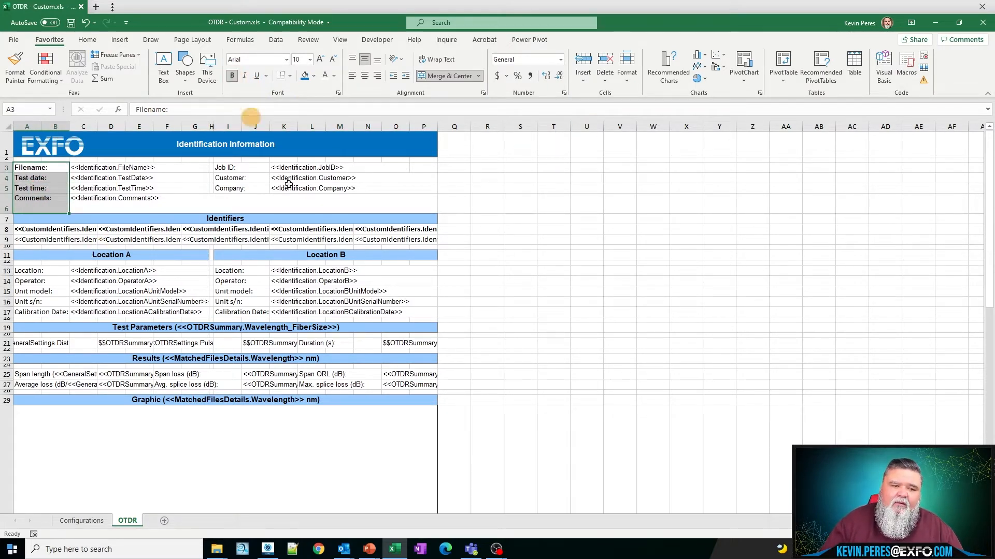
left_click(427, 228)
left_click_drag(236, 167, 232, 189)
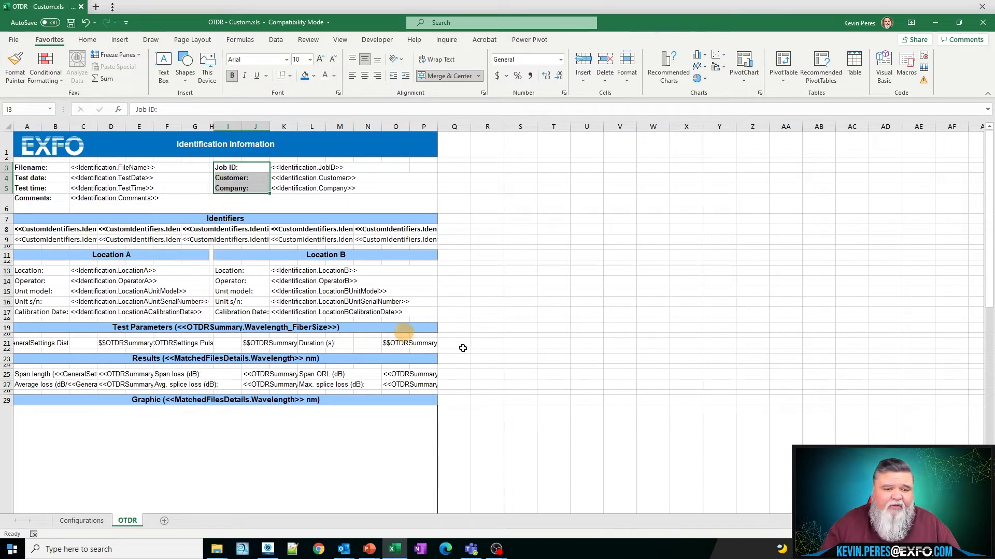
Turn off the gridlines on the OTDR sheet
left_click(340, 40)
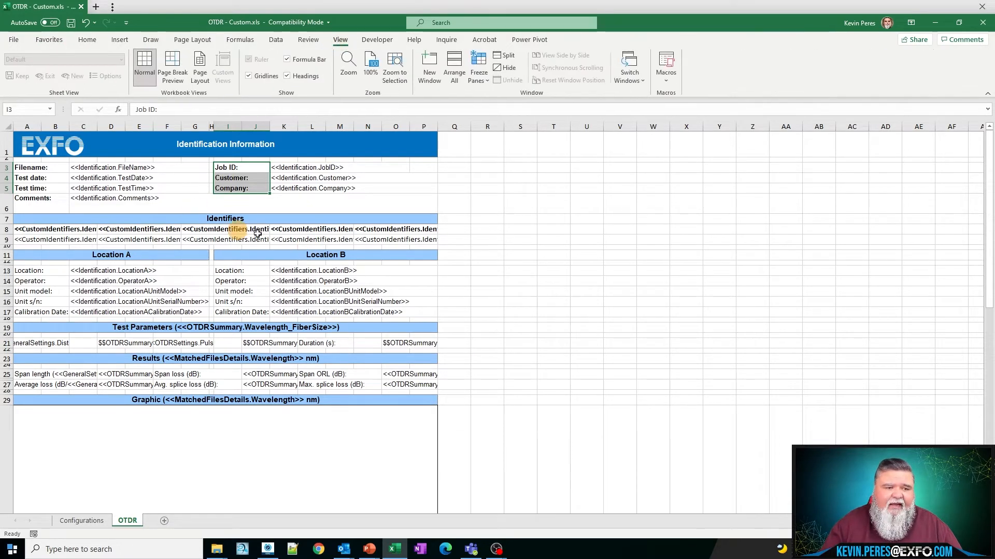
left_click(249, 77)
left_click(195, 248)
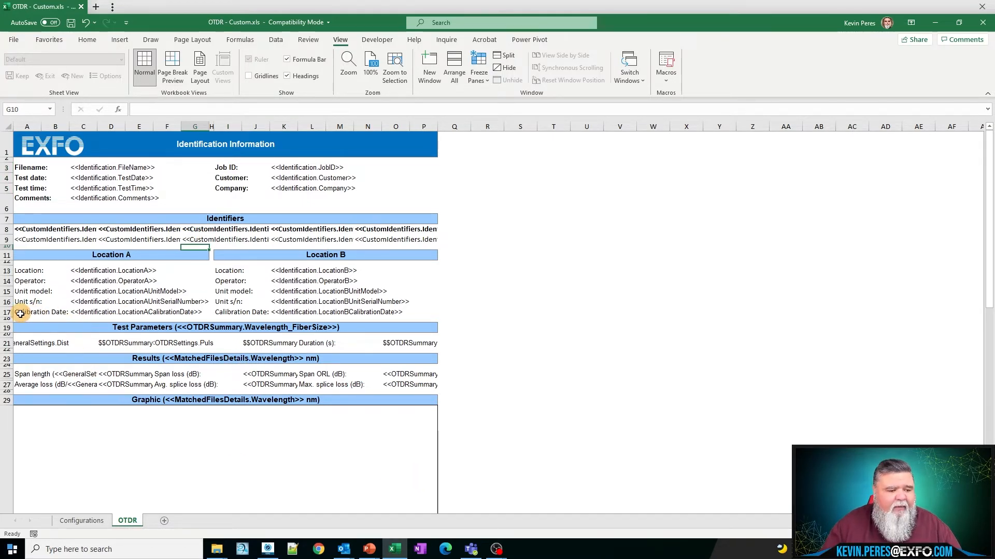
Hide row 17, which holds the Calibration Date fields for Location A and Location B
left_click_drag(24, 313, 426, 311)
right_click(4, 313)
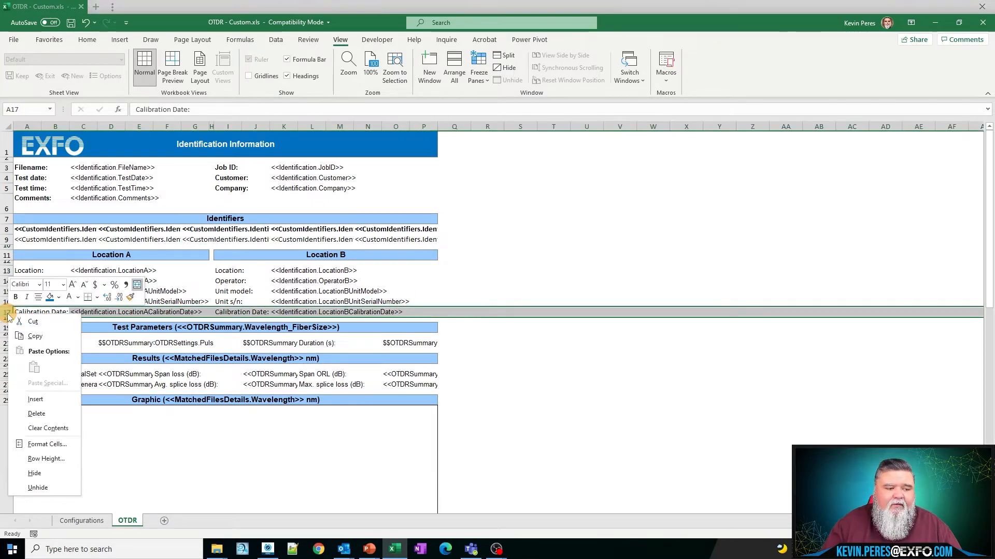
left_click(39, 472)
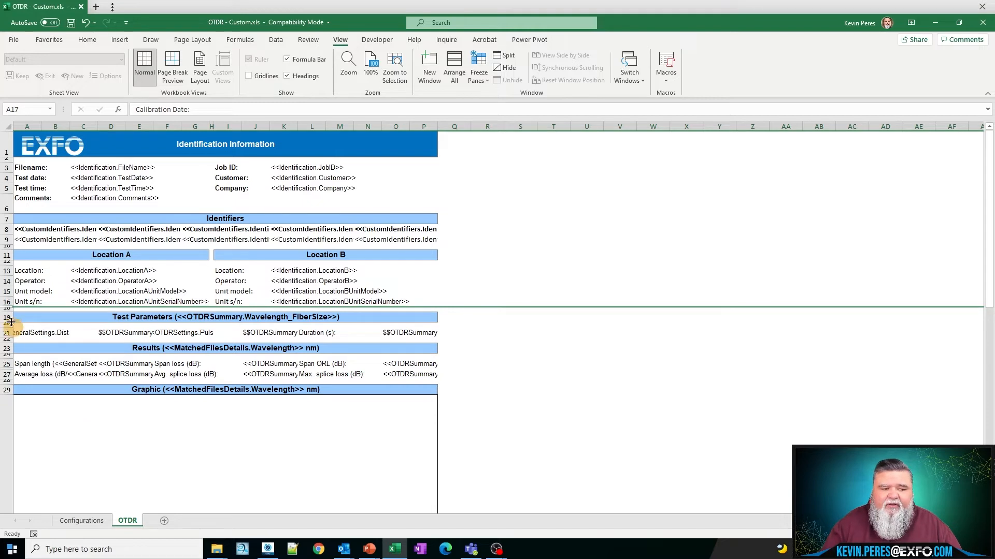
Unhide row 17 on the OTDR sheet and clear its Calibration Date labels and tags for Location A and Location B
left_click_drag(6, 308, 406, 315)
key("Delete")
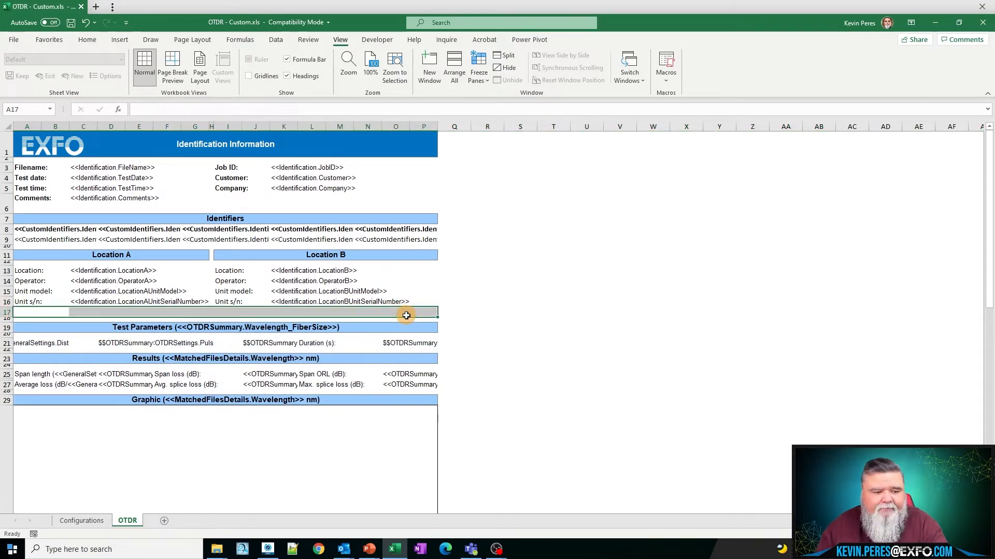
left_click(149, 373)
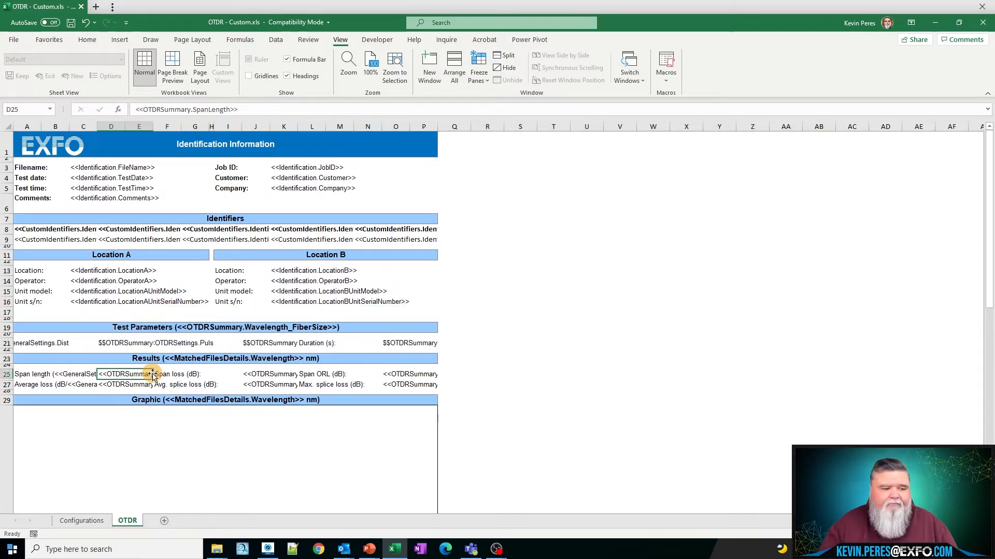
Check the configured event table range on the Configurations sheet, and delete the emptied row 17 from the OTDR sheet
left_click(21, 313)
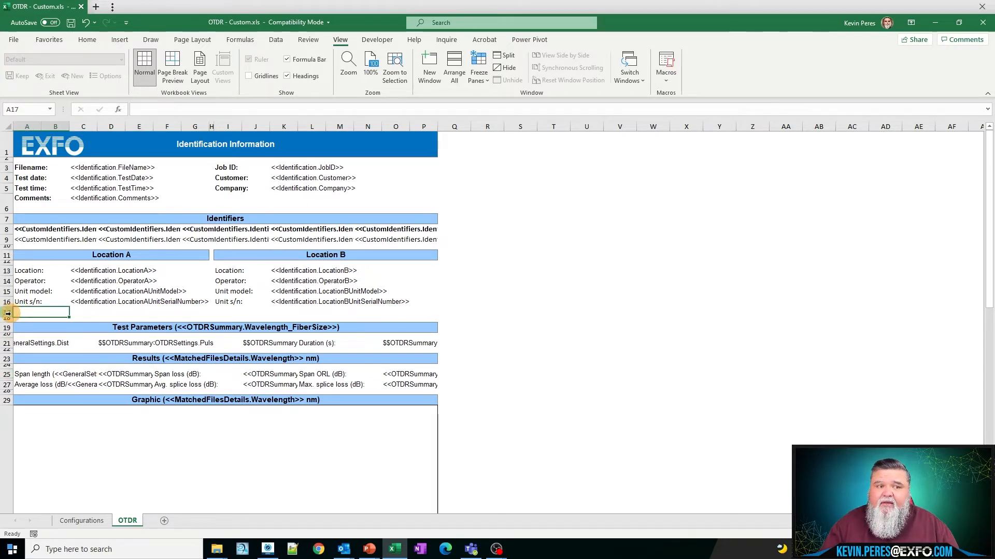
left_click(8, 313)
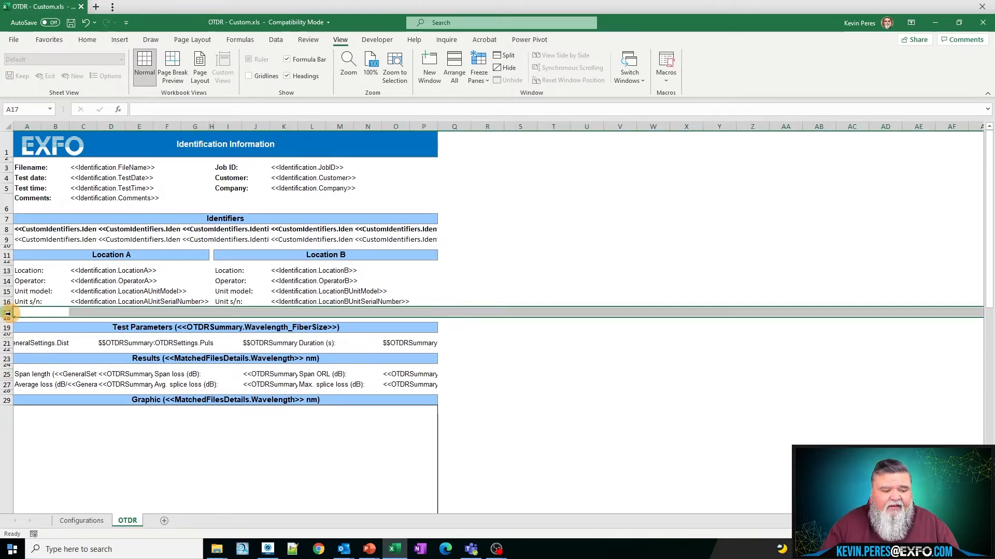
left_click(82, 521)
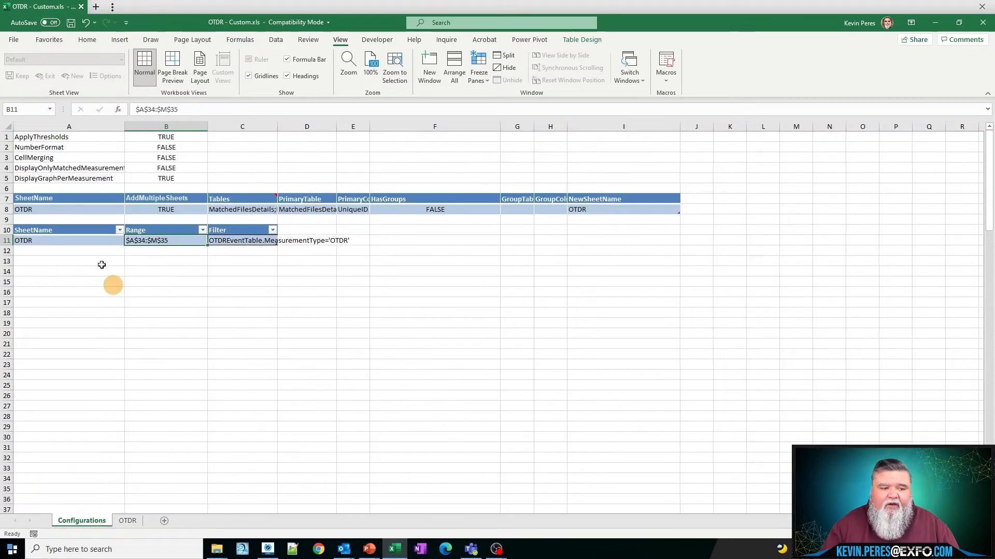
left_click(126, 521)
left_click(173, 343)
left_click(4, 313)
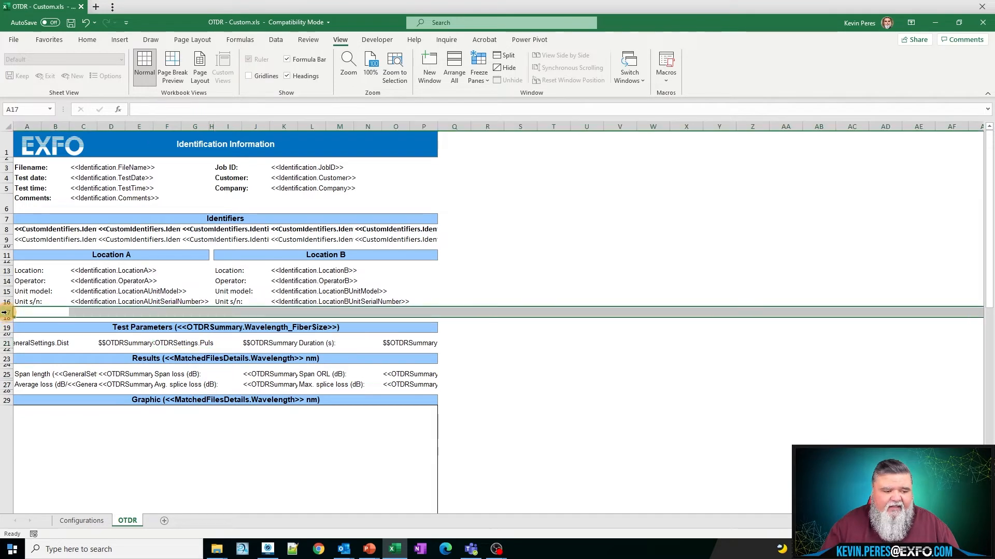
key("ctrl+minus")
left_click(124, 364)
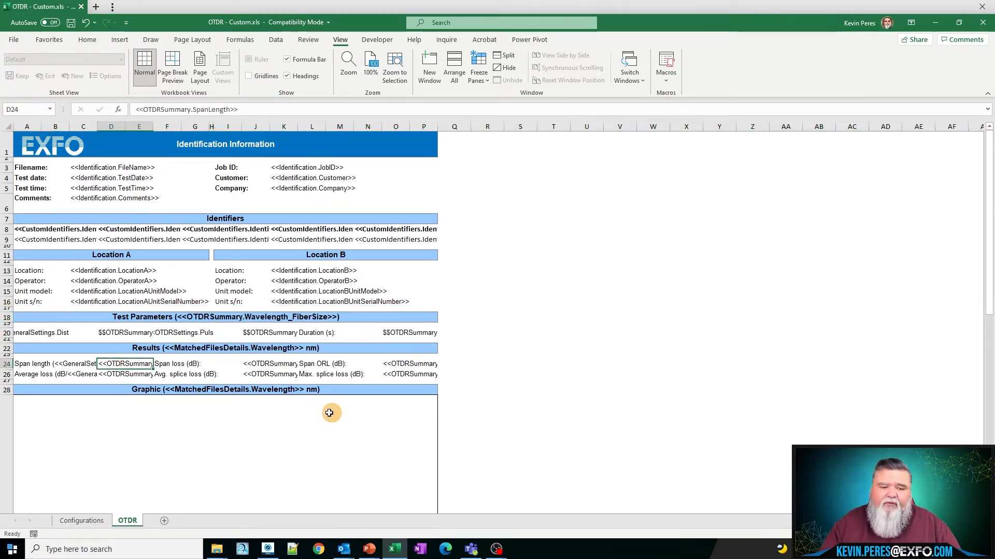
Open the pinned workbook Universal Sheet.xlsx and bring its window up maximized
scroll(259, 407, "down", 2)
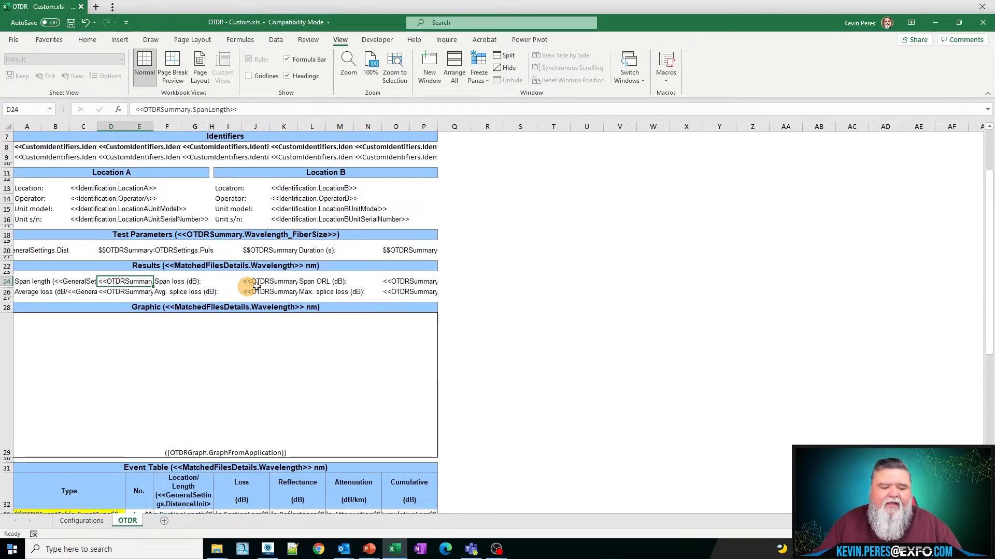
right_click(395, 549)
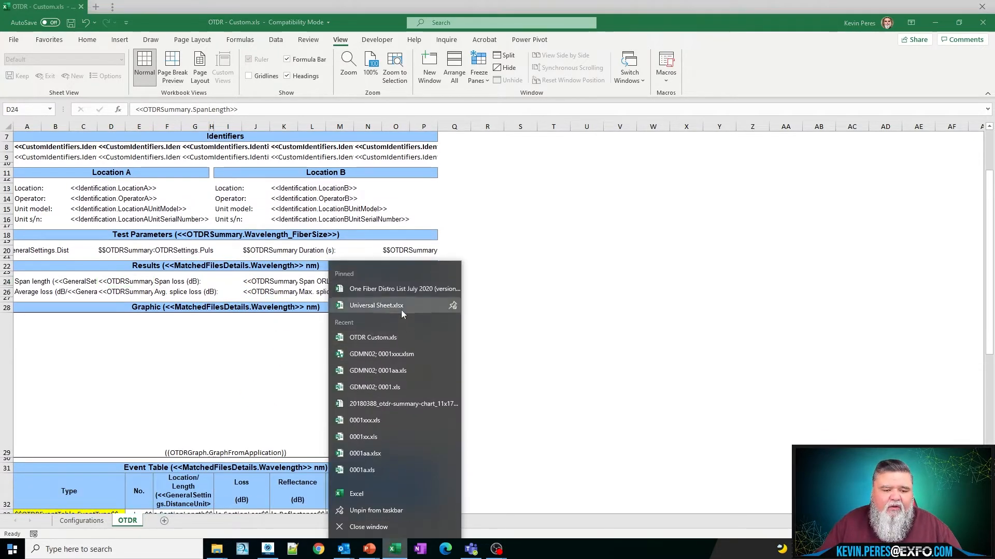
left_click(400, 308)
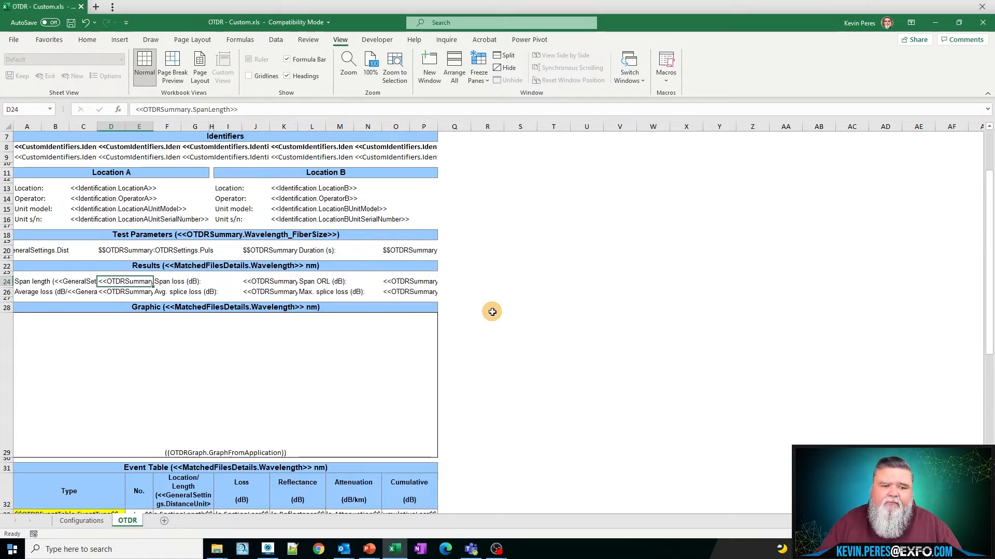
left_click_drag(390, 11, 994, 239)
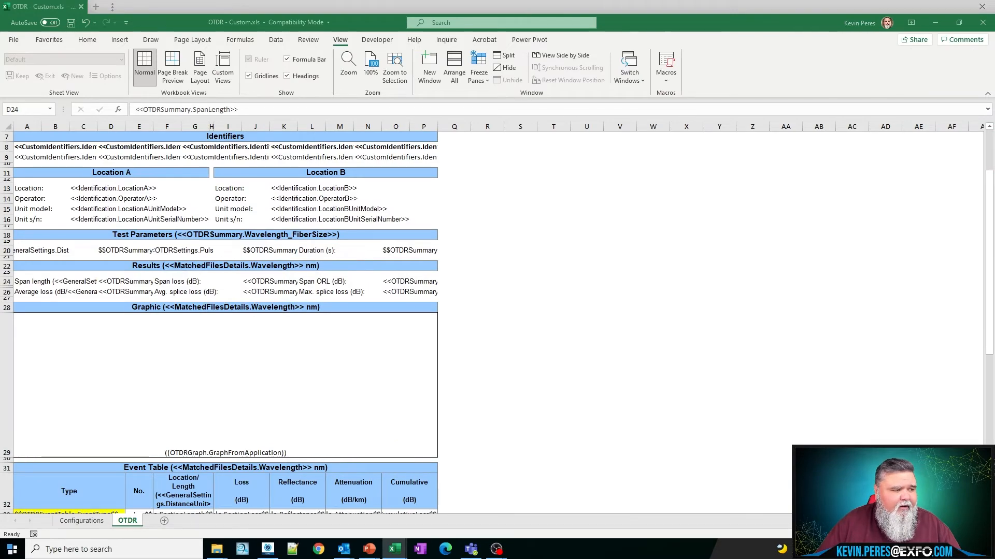
left_click_drag(993, 239, 640, 120)
double_click(640, 120)
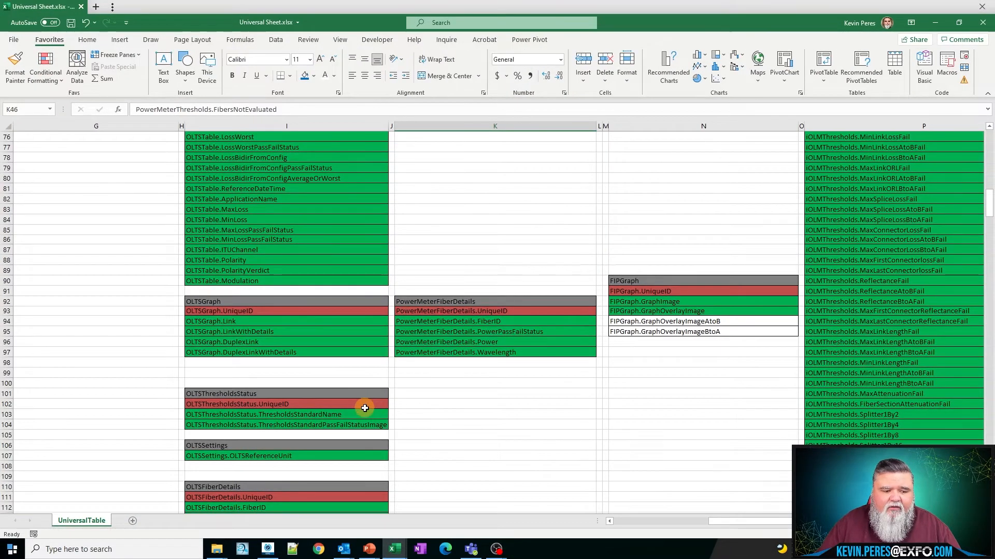
Examine the available OTDRSummary and OTDREventTable tags in the OTDR column of the UniversalTable sheet
scroll(363, 404, "up", 20)
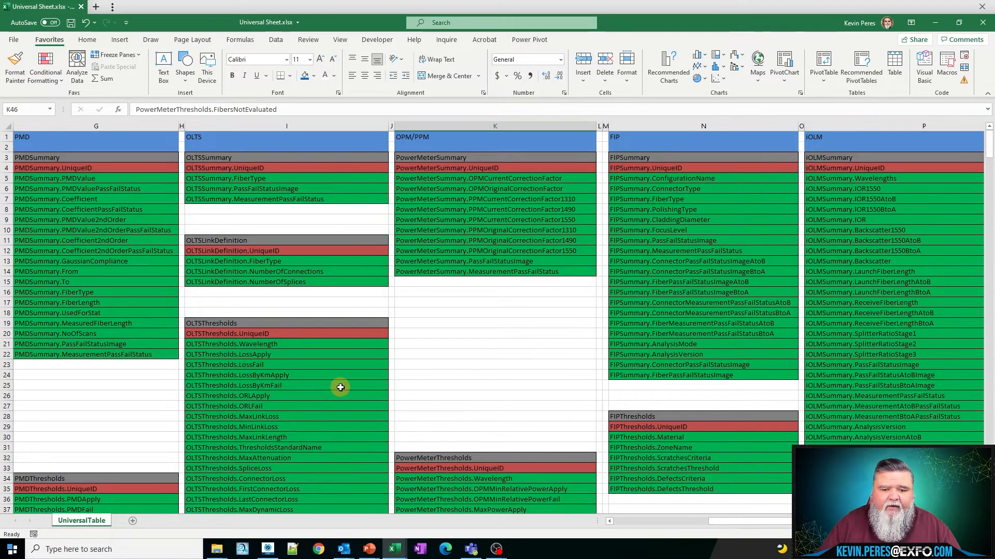
scroll(340, 388, "left", 3)
left_click(264, 313)
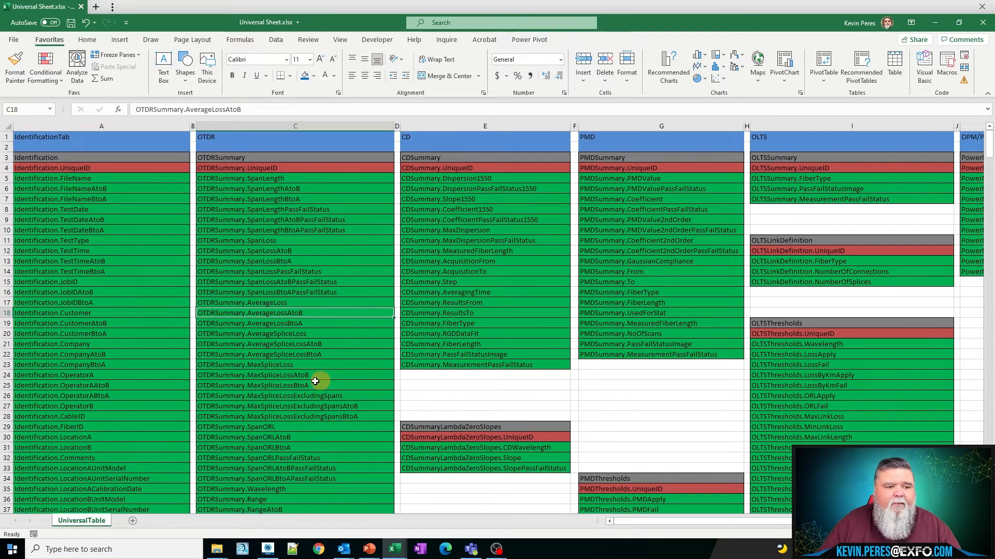
scroll(262, 370, "down", 3)
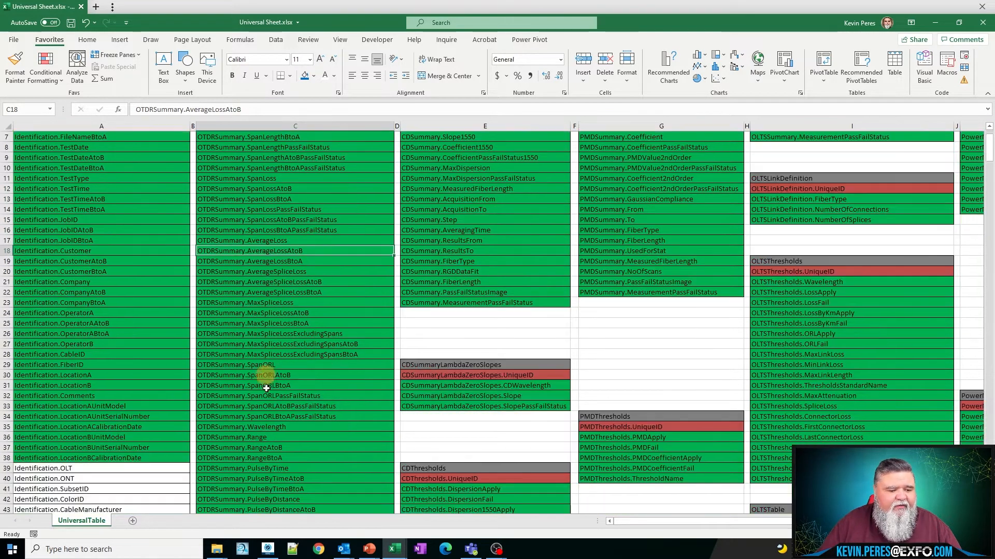
scroll(288, 391, "down", 2)
scroll(291, 444, "down", 4)
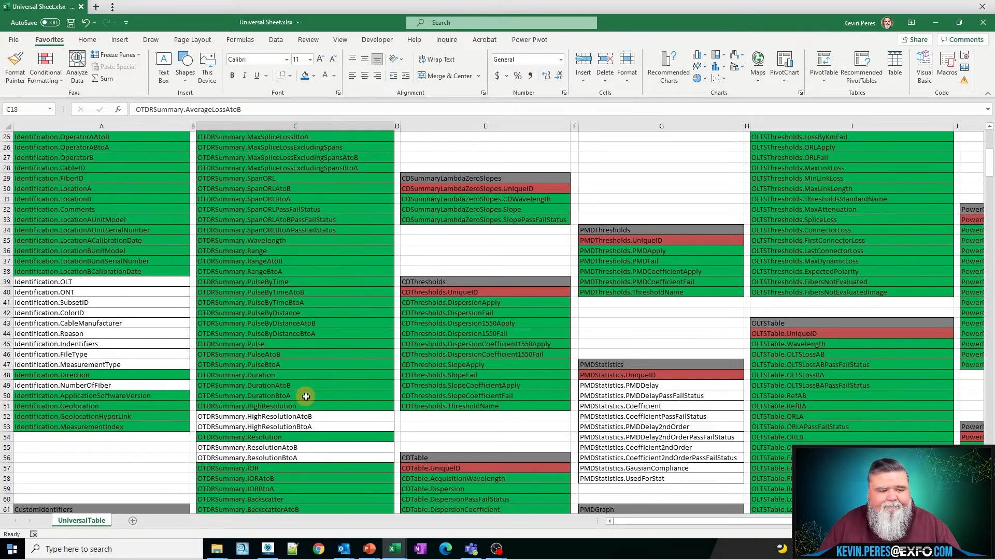
scroll(306, 397, "down", 7)
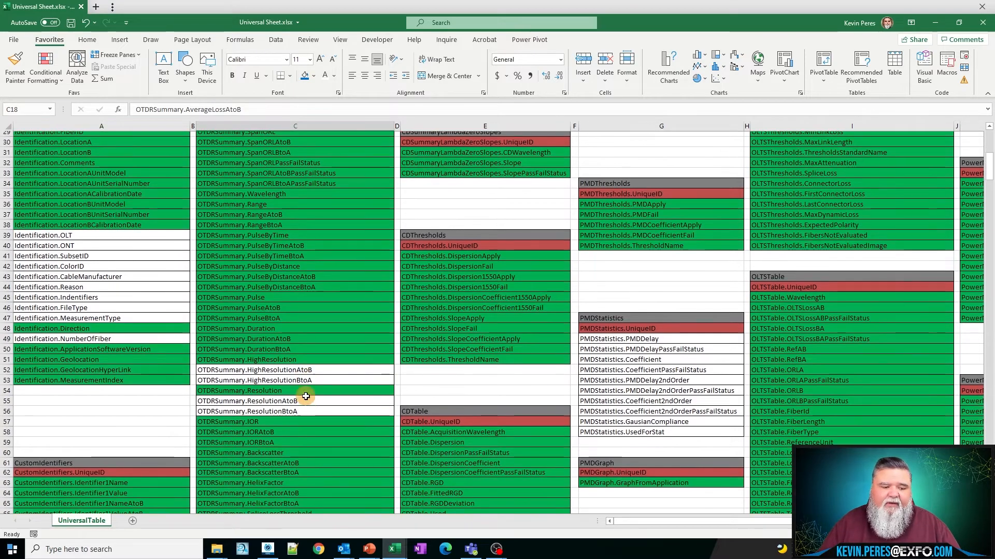
scroll(305, 396, "down", 1)
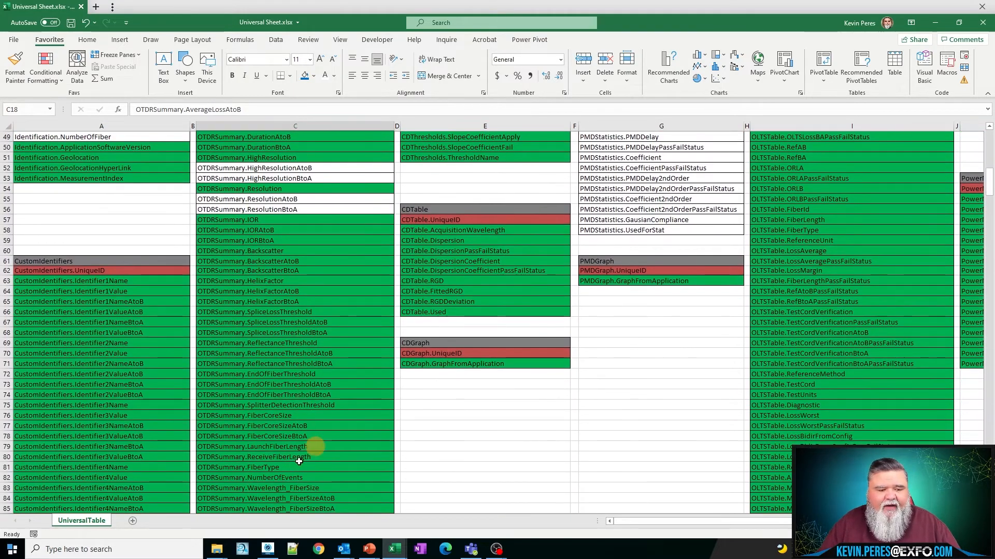
scroll(304, 460, "down", 2)
scroll(304, 460, "down", 9)
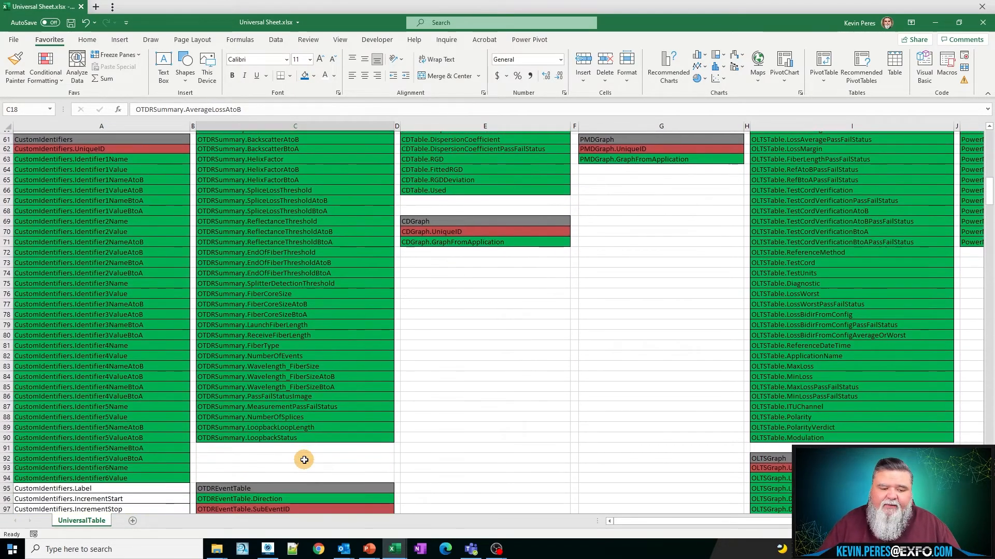
scroll(304, 460, "down", 8)
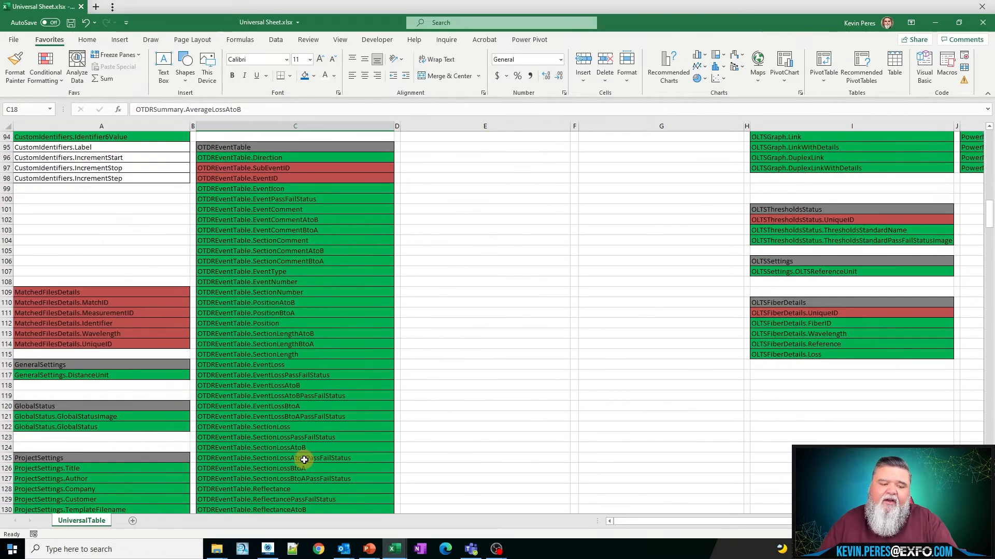
left_click(314, 392)
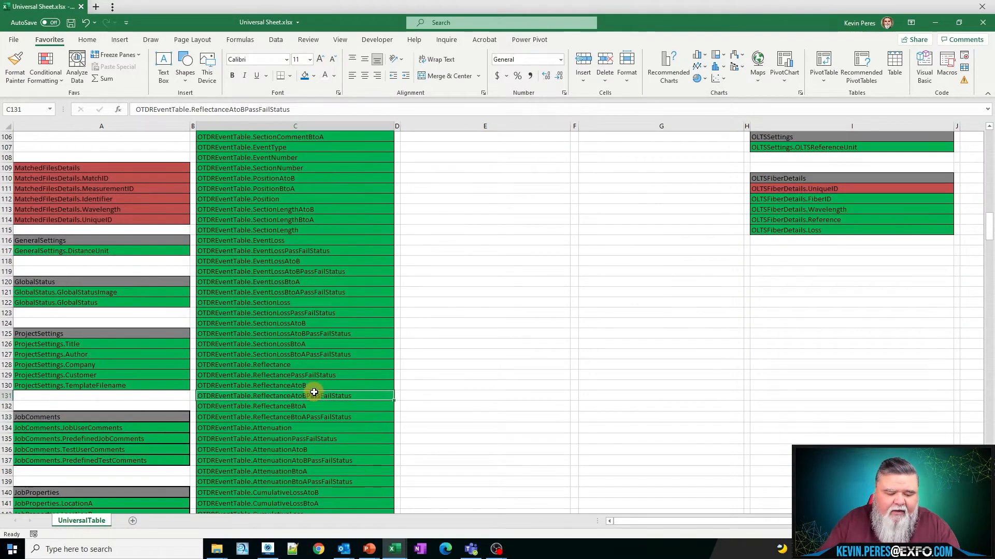
Search the UniversalTable sheet for "launch" until the OTDRSummary.LaunchFiberLength tag is selected
key("ctrl+f")
key("Return")
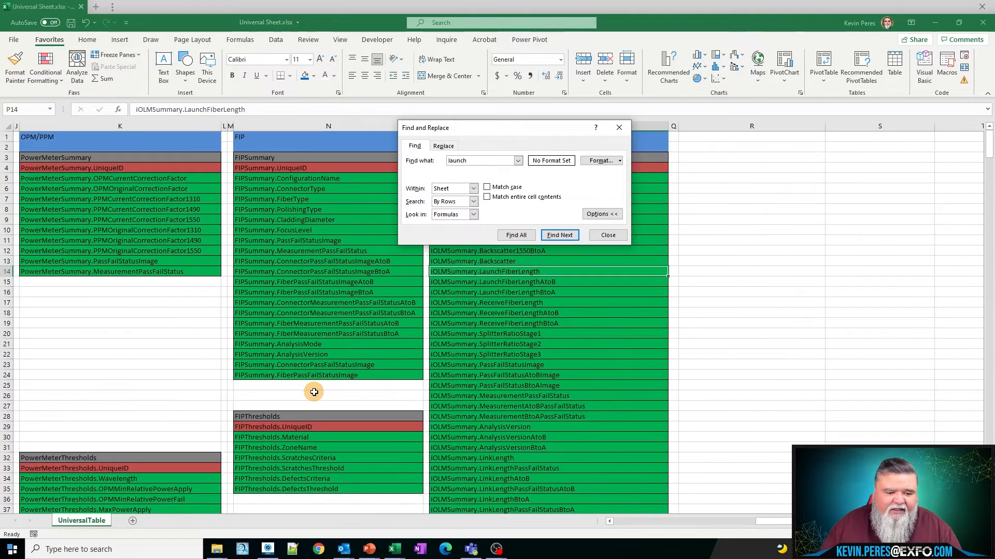
left_click(566, 235)
left_click(566, 237)
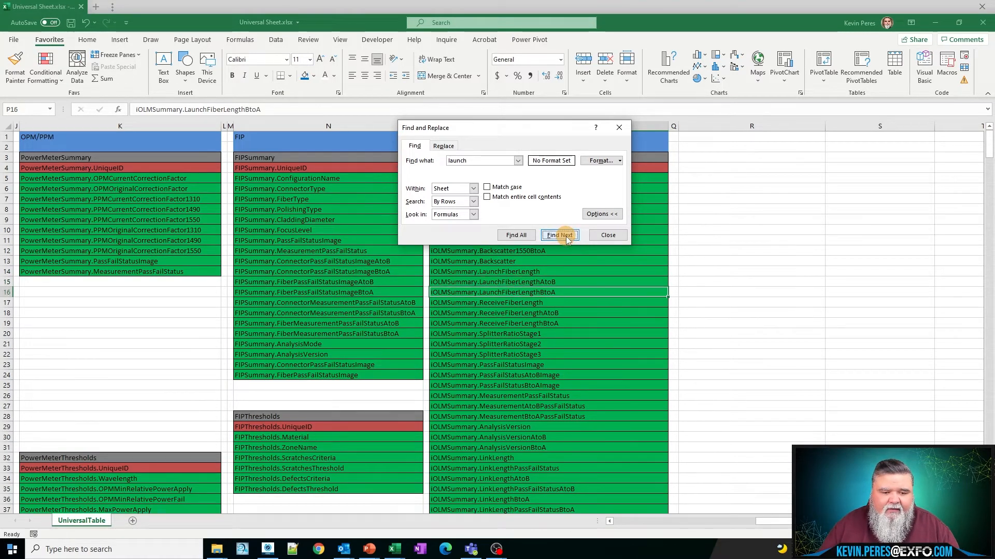
left_click(566, 237)
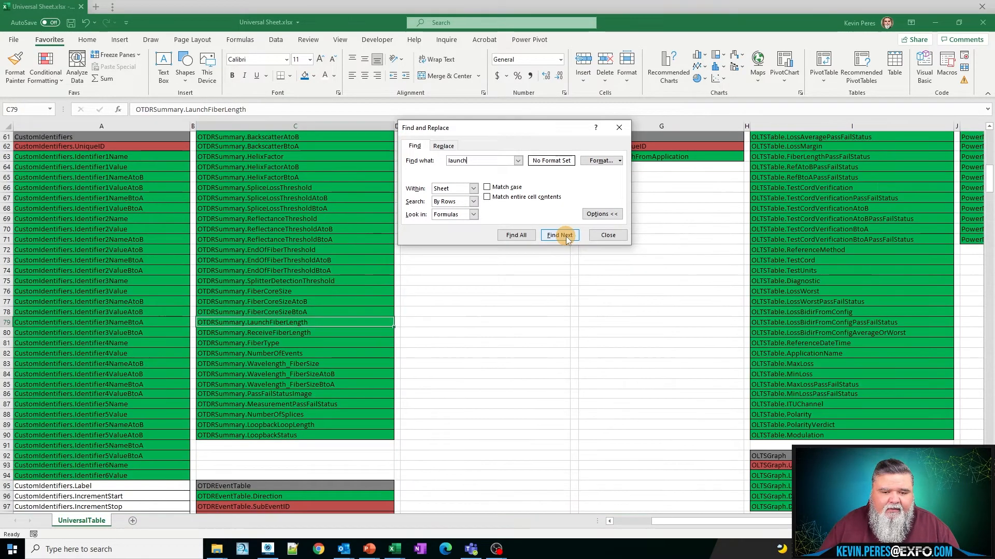
left_click(608, 235)
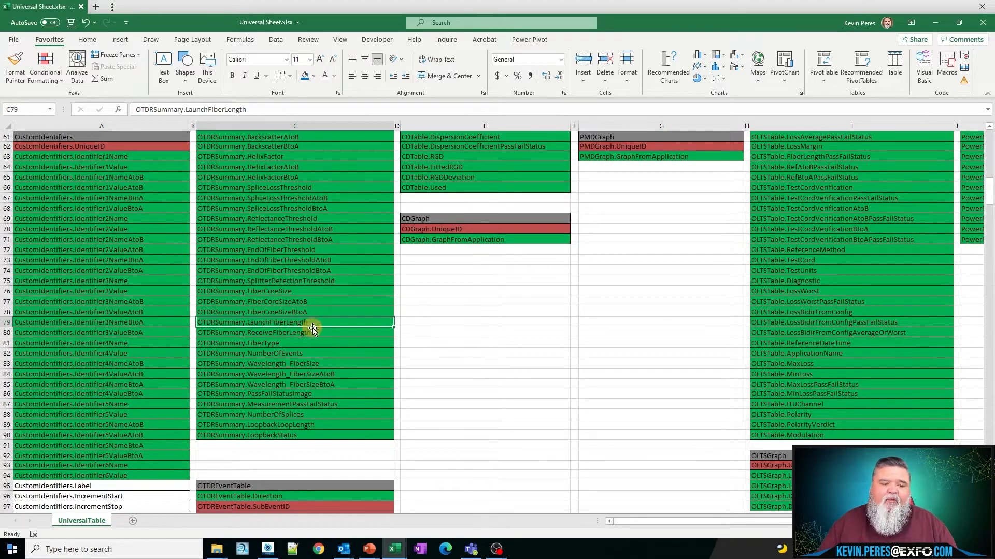
Copy the tag text OTDRSummary.ReceiveFiberLength and return to the OTDR - Custom.xls workbook
left_click(308, 335)
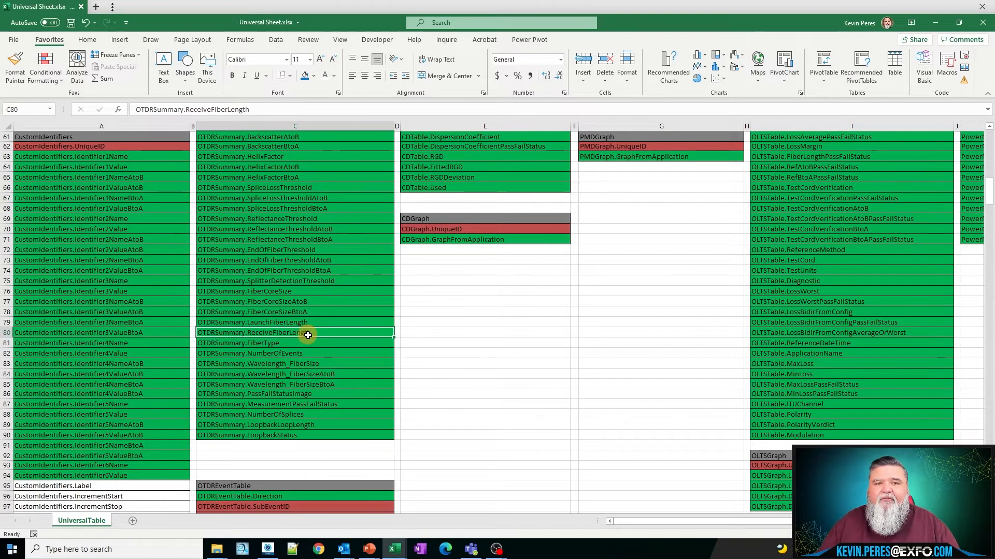
left_click_drag(306, 324, 307, 334)
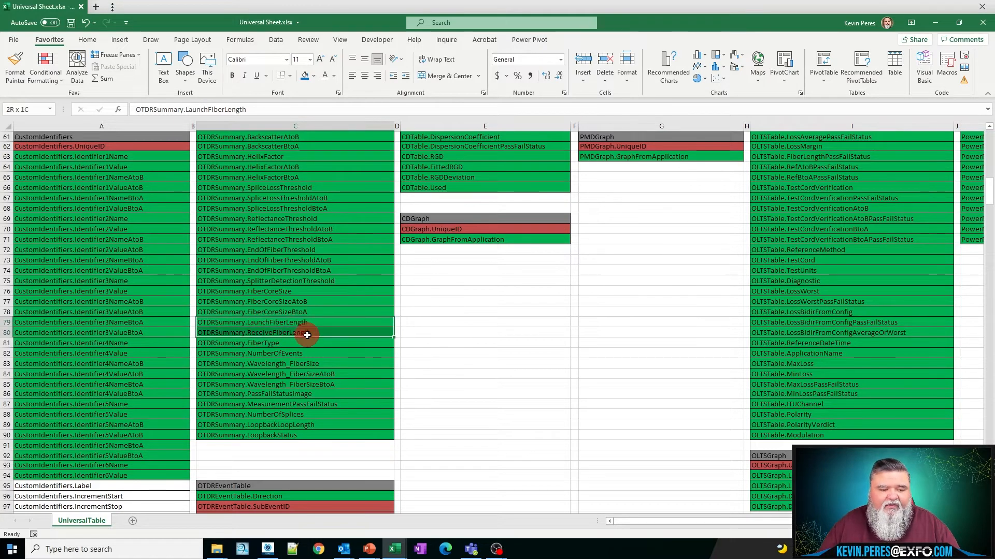
left_click(306, 333)
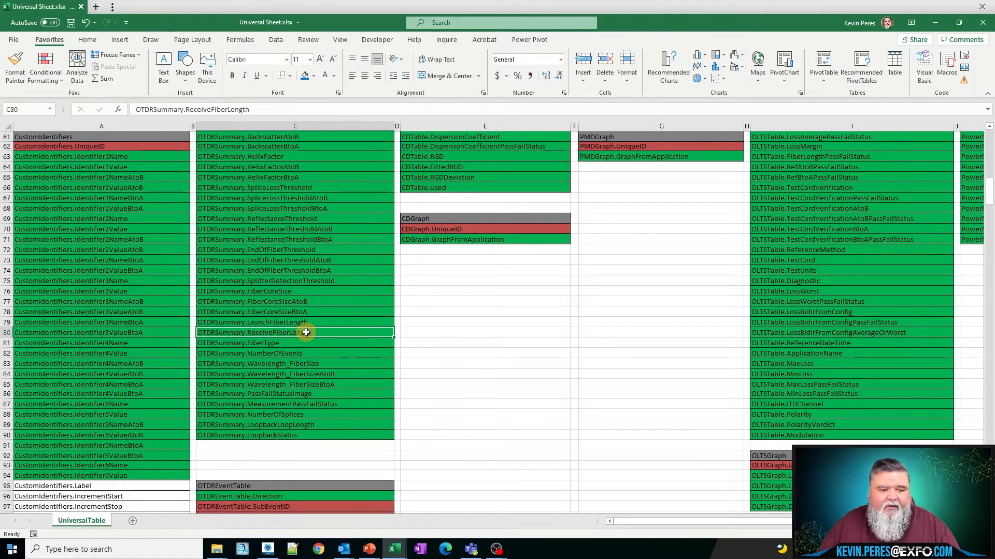
triple_click(255, 110)
key("ctrl+c")
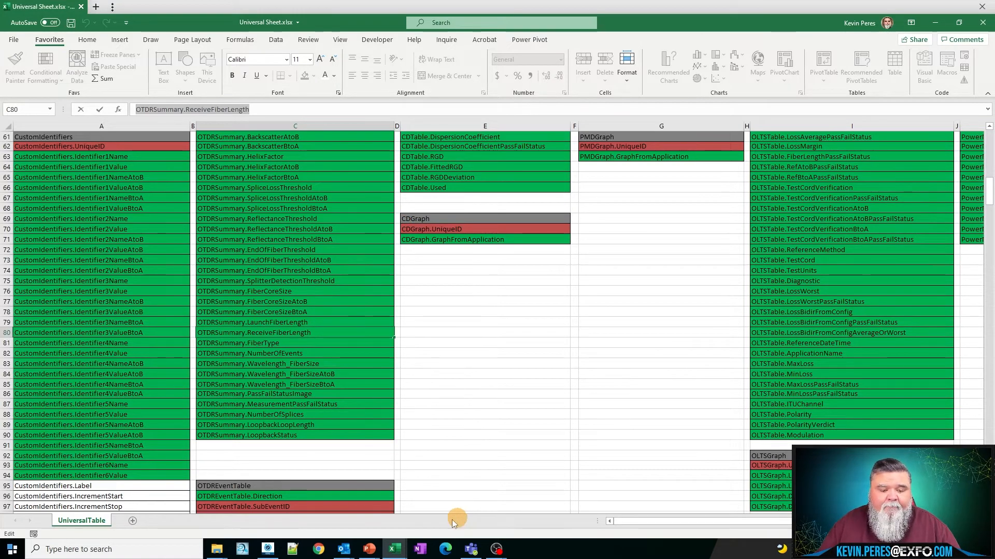
left_click(395, 549)
left_click(355, 515)
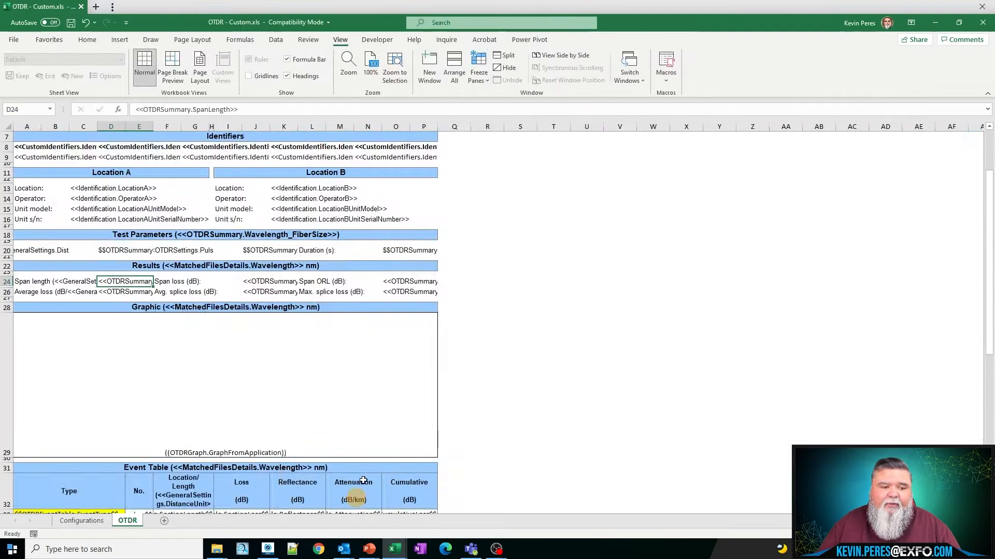
Insert a new row 21 directly below the Test Parameters values on the OTDR sheet
left_click(97, 325)
left_click(45, 299)
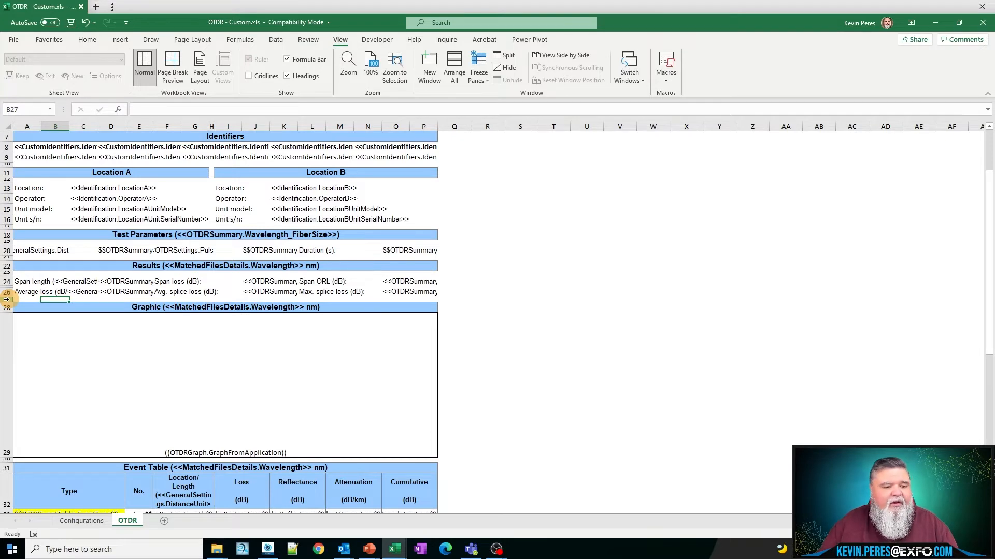
left_click(8, 258)
right_click(8, 258)
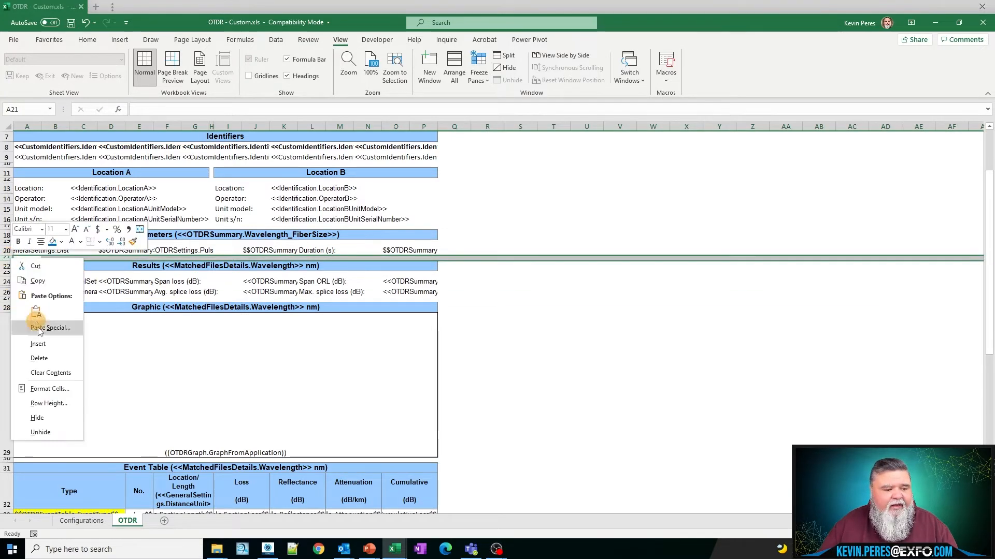
left_click(38, 344)
Enter the label "Launch Cable Length:" in cell A21 under the Test Parameters values
left_click(23, 261)
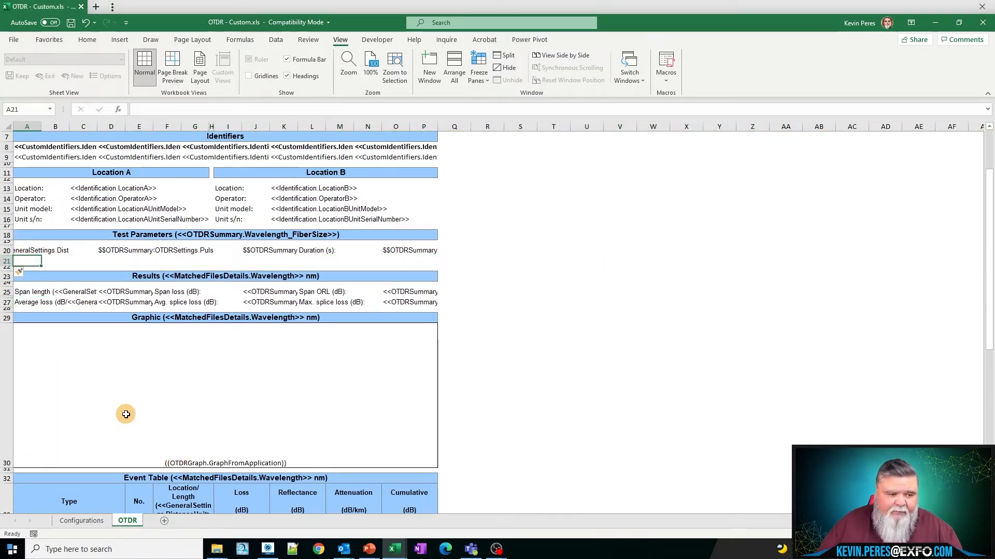
type("L")
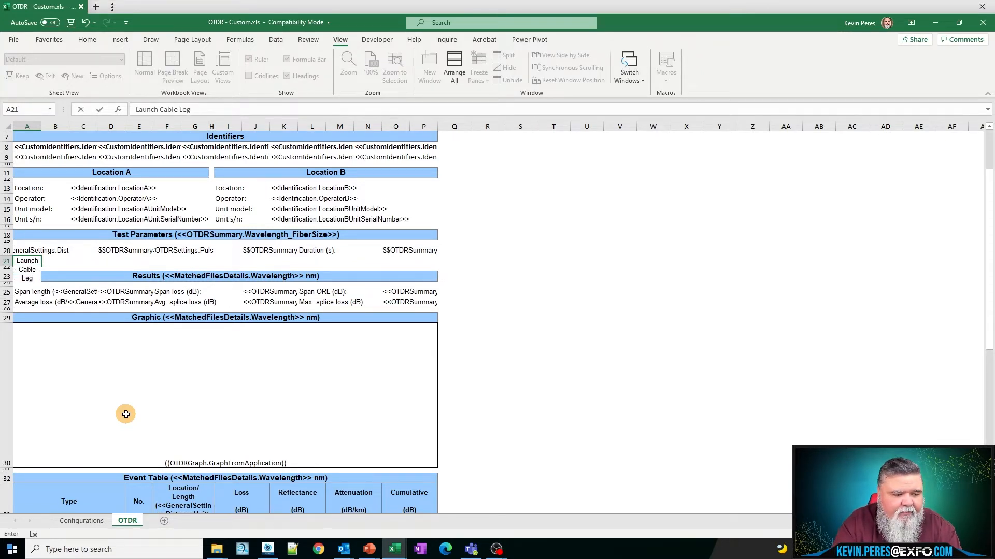
type("aunch Cable Length:")
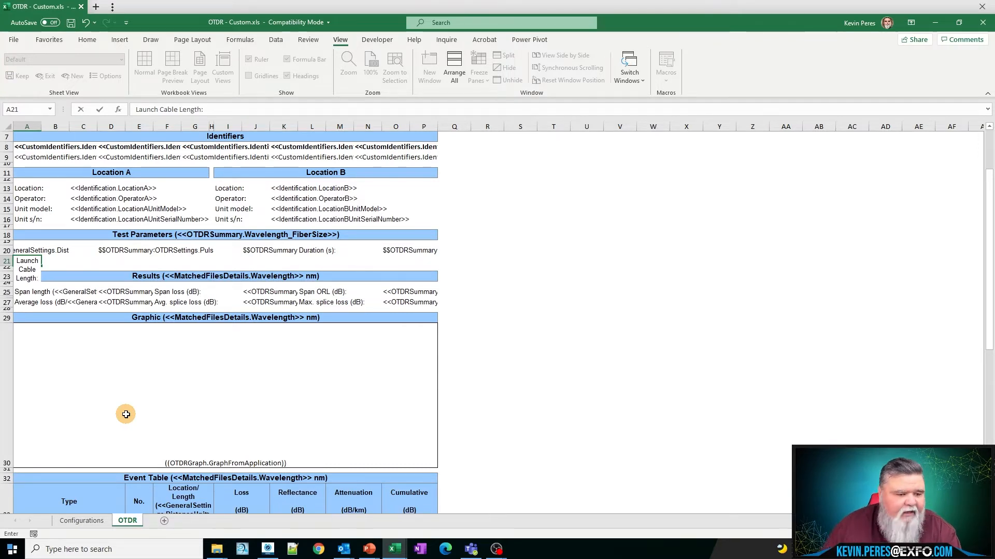
left_click(126, 414)
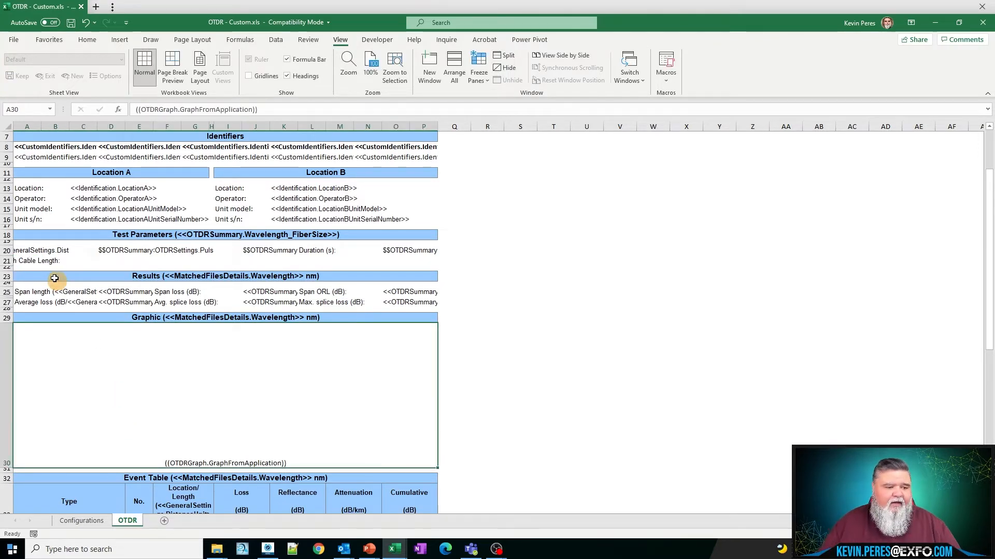
left_click(38, 262)
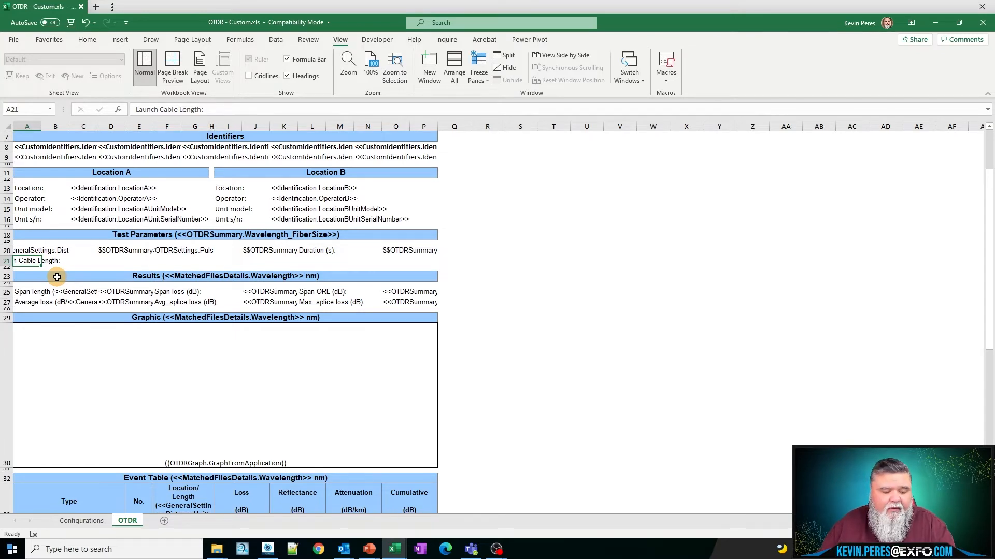
Enter the tag <<OTDRSummary.ReceiveFiberLength>> in cell C21 using the copied tag text
left_click(83, 261)
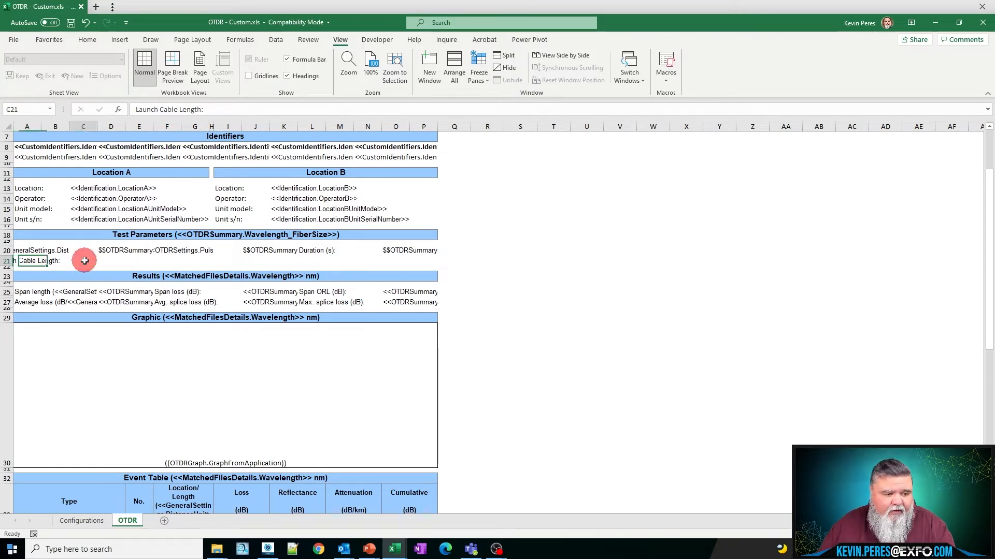
left_click(166, 109)
type("<<")
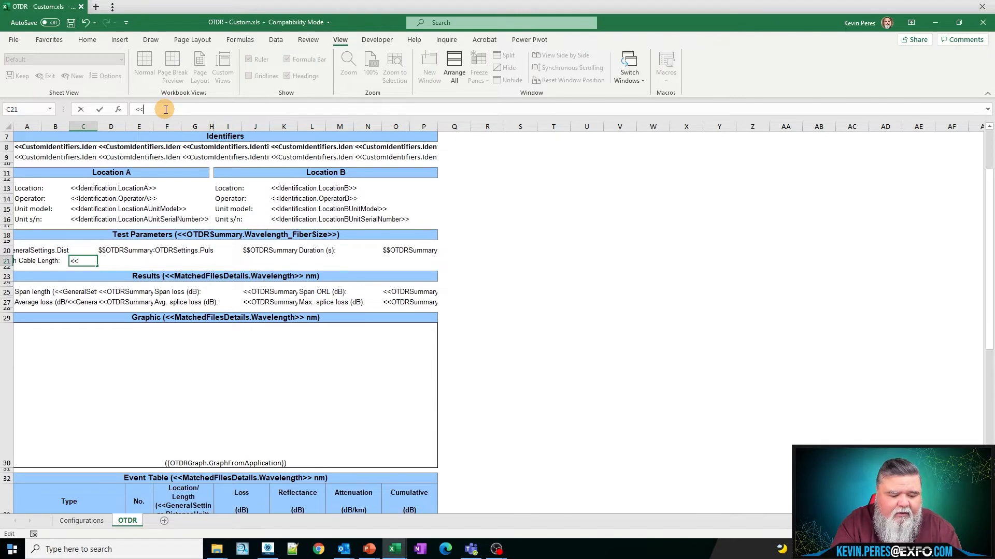
key("ctrl+v")
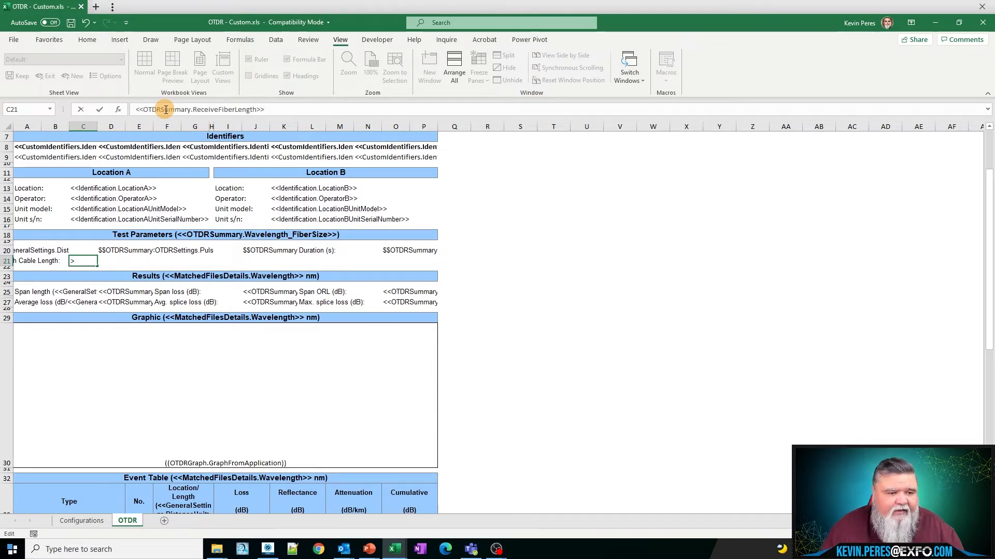
left_click(184, 303)
Left-align the label in cell A21 and change its wording to "Rx Cable Length:"
left_click(18, 260)
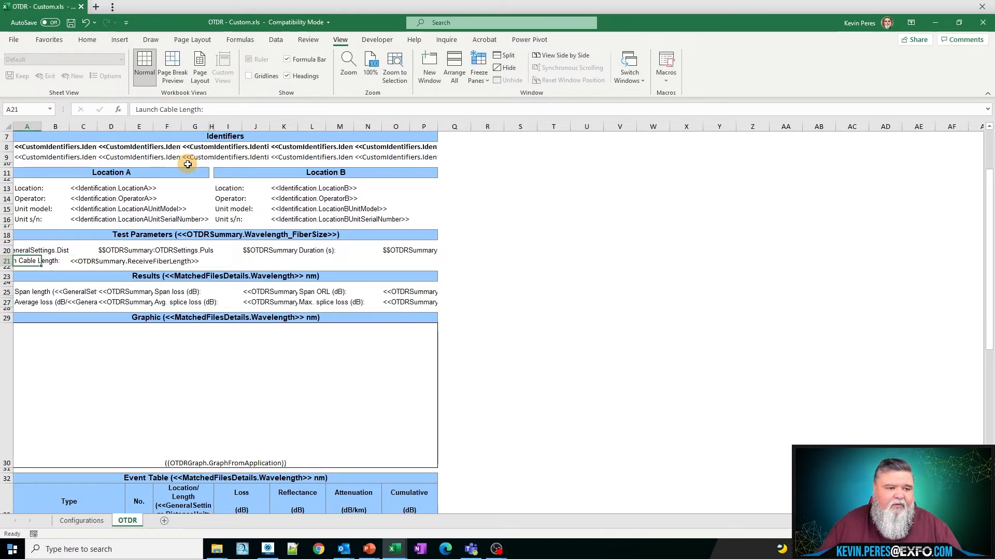
left_click(47, 39)
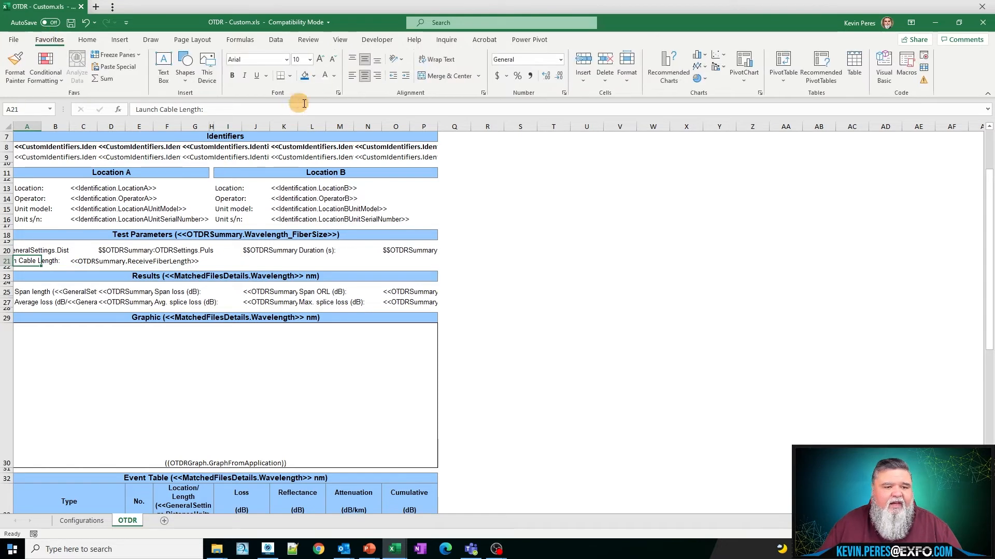
left_click(353, 76)
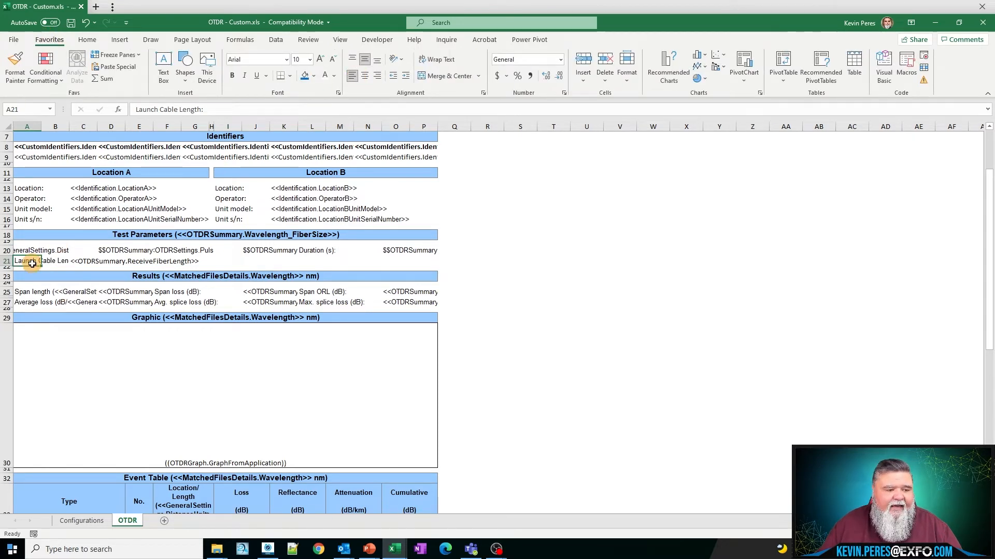
double_click(147, 109)
type("Rx")
left_click(198, 200)
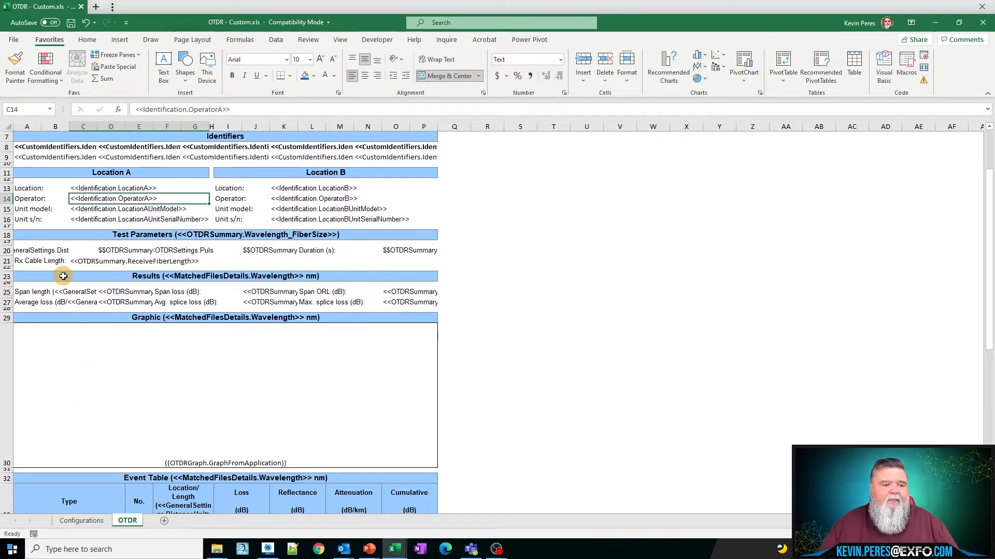
Delete row 21 containing the receive cable length label and tag
left_click(83, 262)
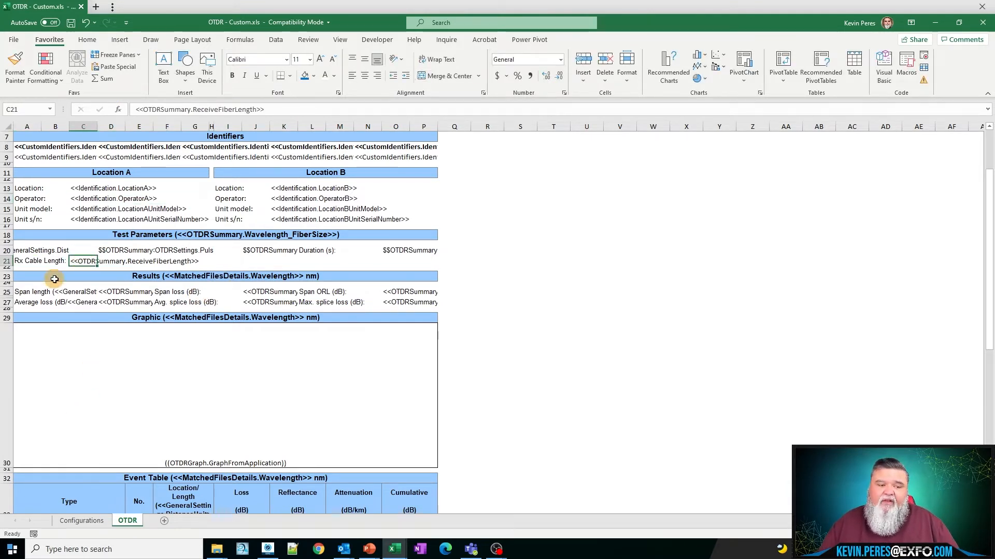
left_click(5, 261)
key("ctrl+minus")
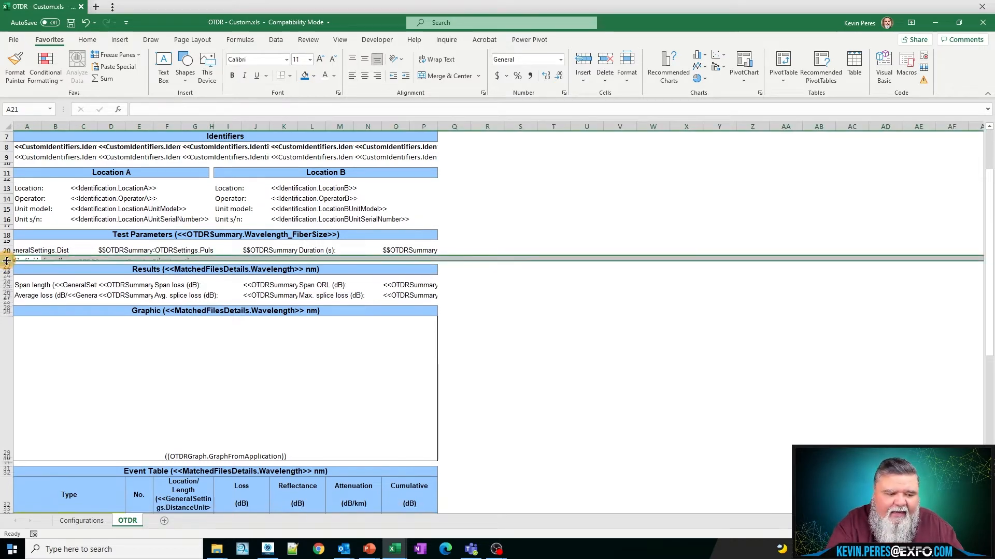
left_click(116, 291)
Fill the Identifiers header in row 7 with the standard light blue and make its text white
scroll(188, 275, "up", 2)
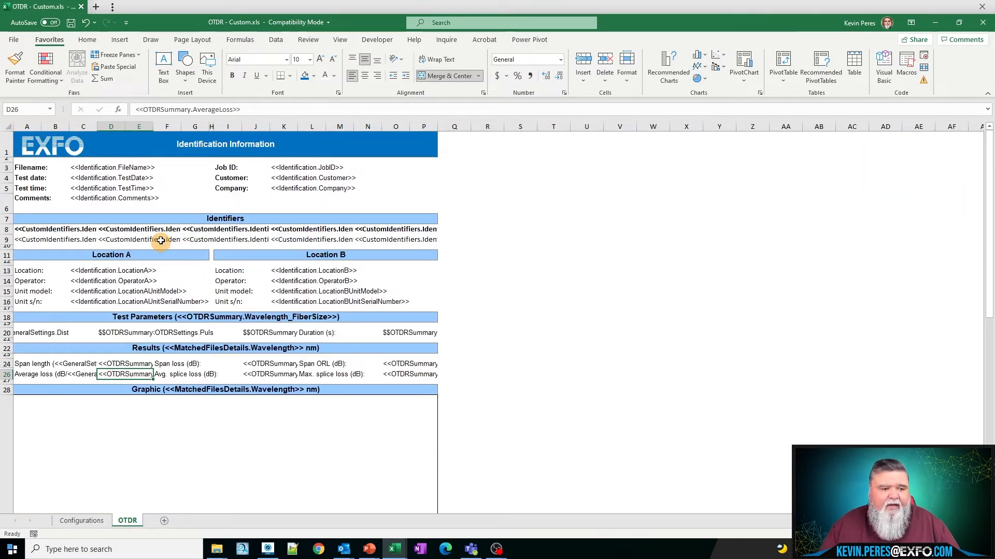
left_click(146, 218)
left_click(314, 75)
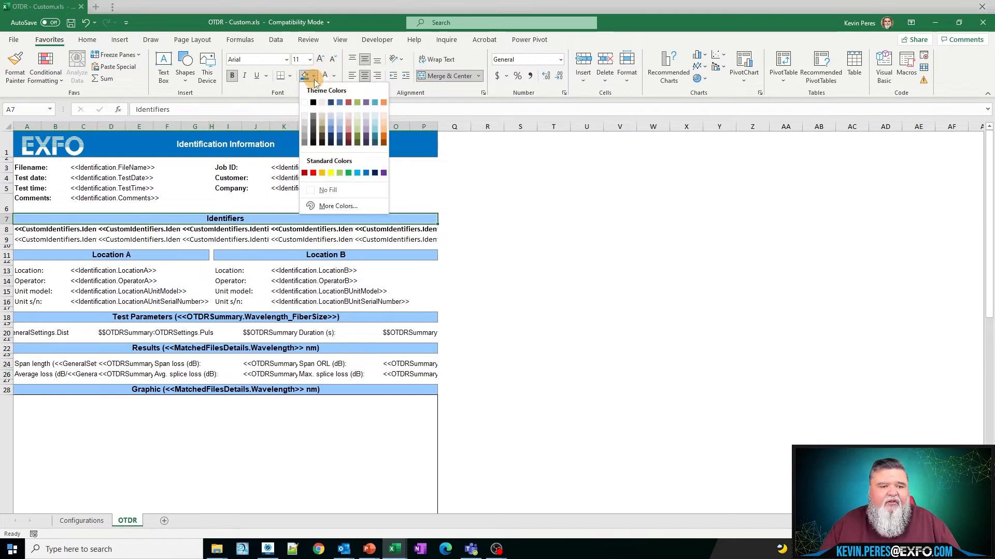
left_click(361, 175)
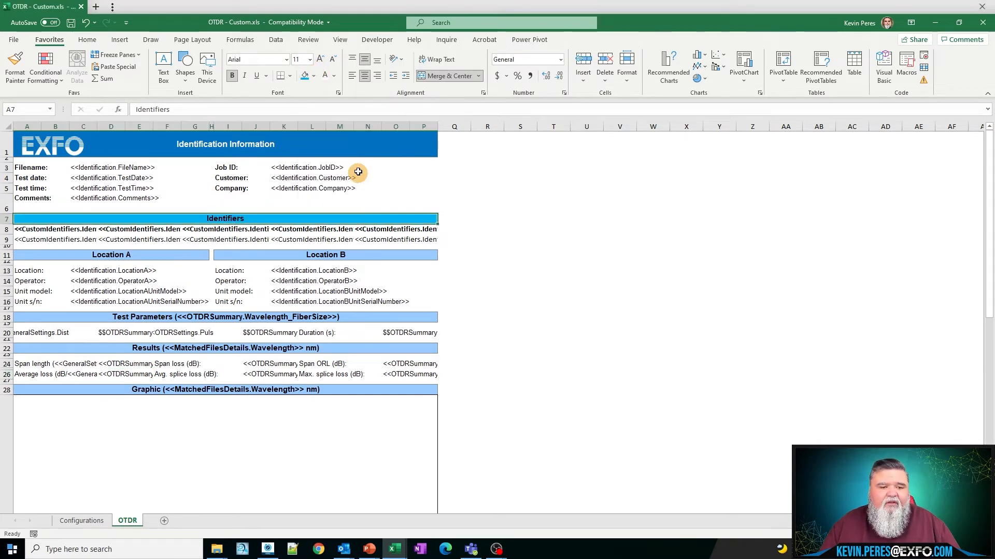
Apply the same light blue fill and white text to the Location A, Location B, Test Parameters and Results headers
left_click(129, 251)
left_click(304, 76)
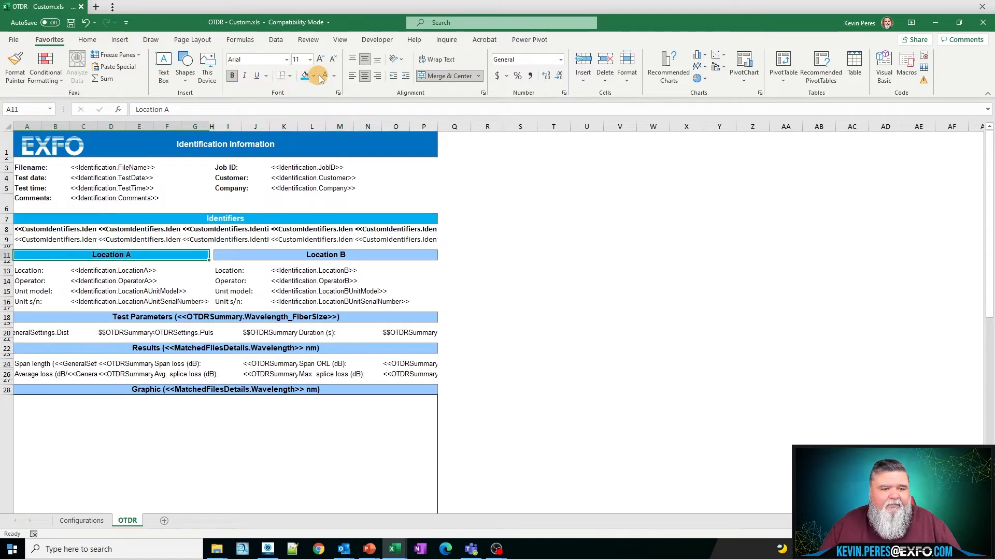
left_click(277, 253)
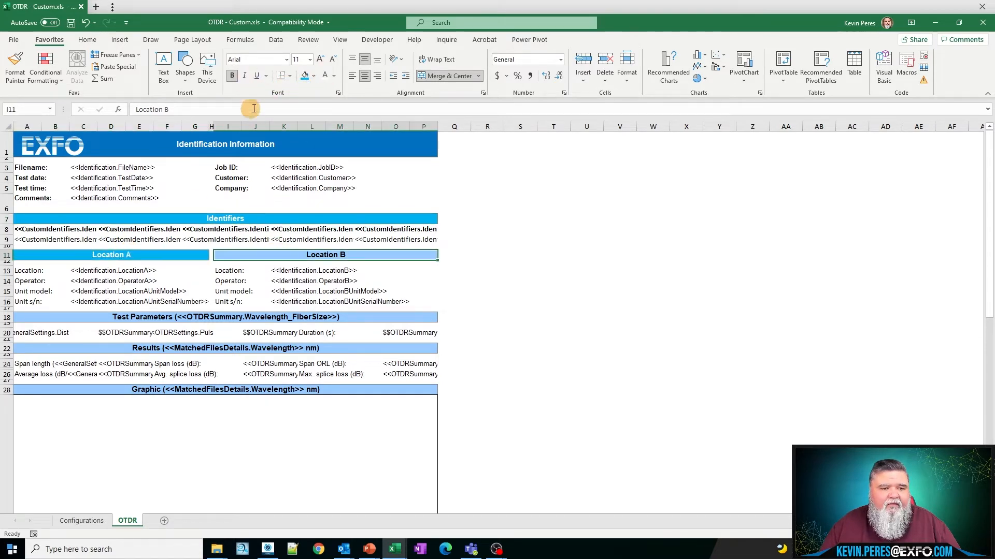
left_click(305, 77)
left_click(156, 318)
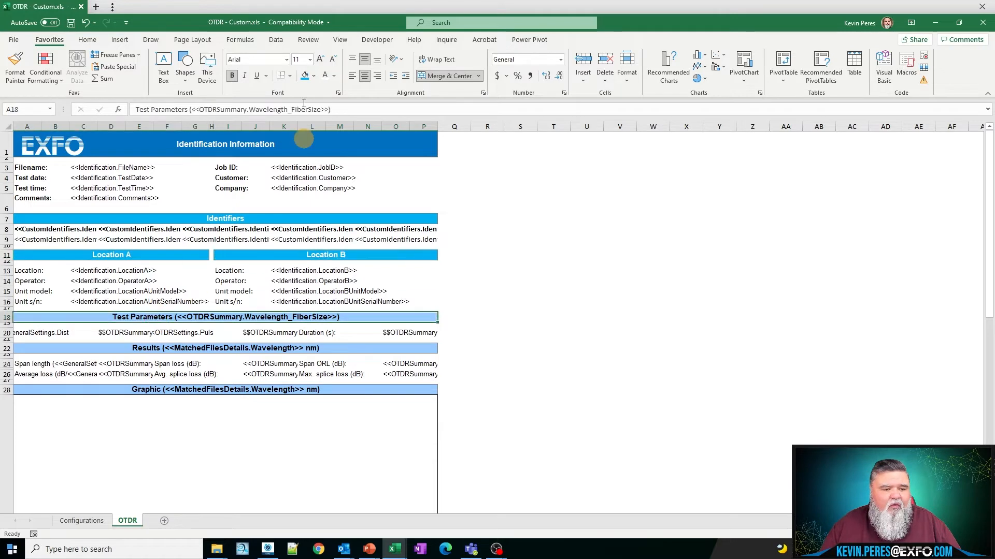
left_click(305, 77)
left_click(185, 347)
left_click(324, 78)
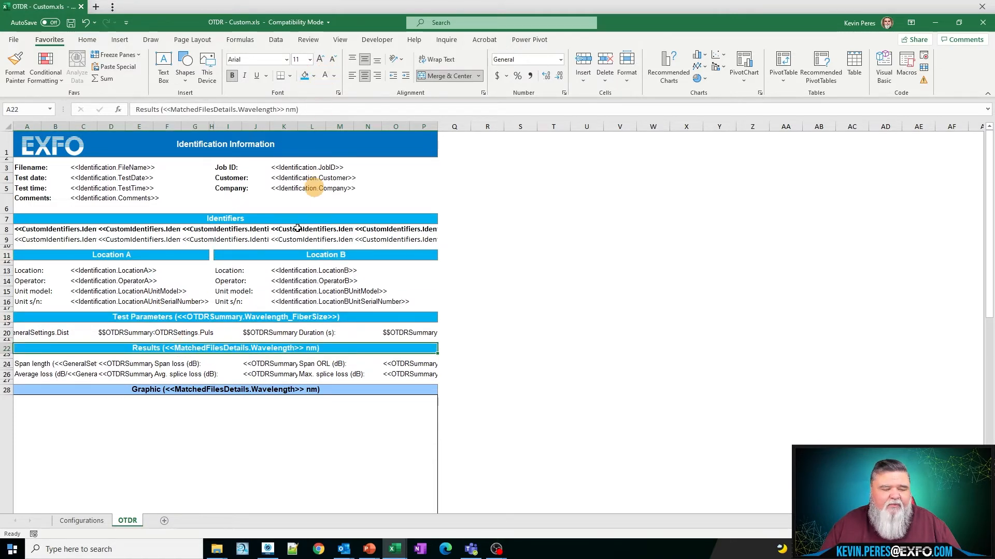
Apply the light blue fill and white text to the Graphic header and both Event Table header rows
scroll(229, 361, "down", 3)
left_click(216, 277)
left_click(306, 78)
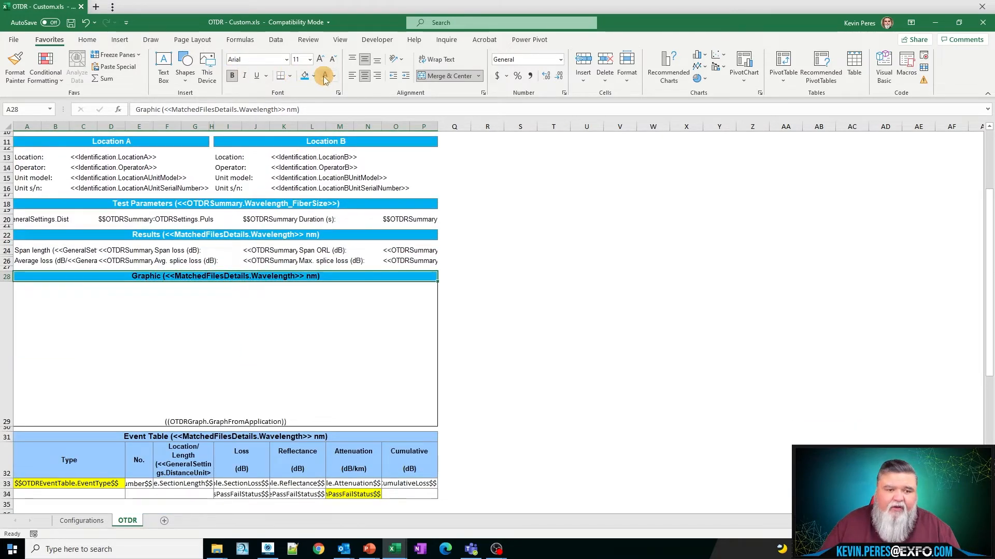
scroll(230, 500, "down", 2)
left_click_drag(109, 388, 112, 416)
left_click(306, 76)
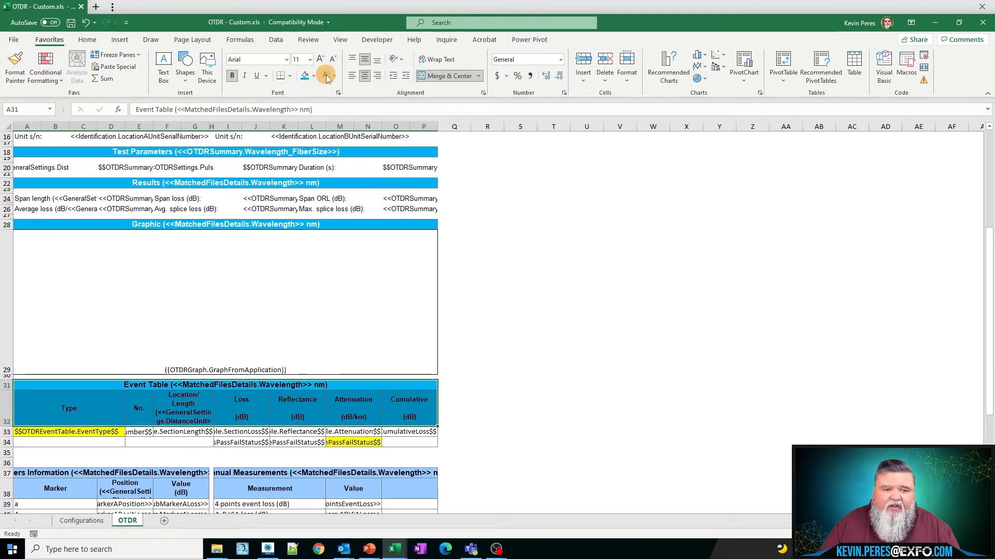
Apply the light blue fill and white text to the Markers Information title and column headers in rows 37 and 38
scroll(273, 421, "down", 4)
scroll(273, 421, "down", 2)
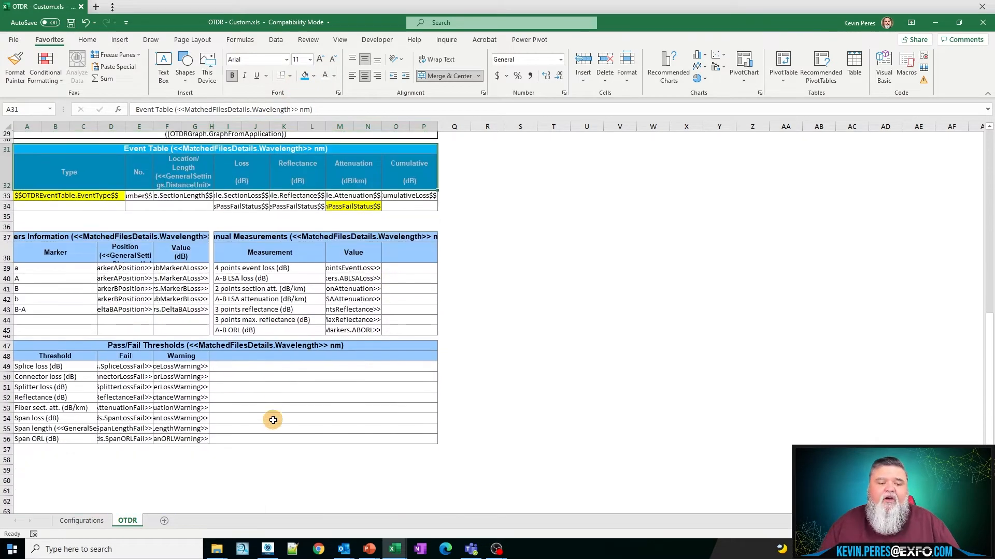
left_click_drag(103, 216, 103, 234)
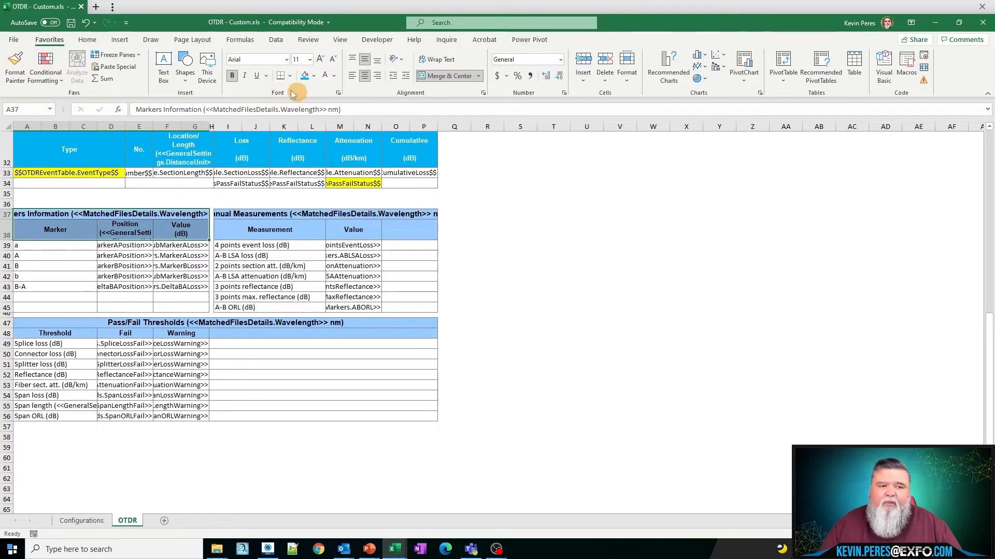
left_click(306, 77)
left_click(325, 75)
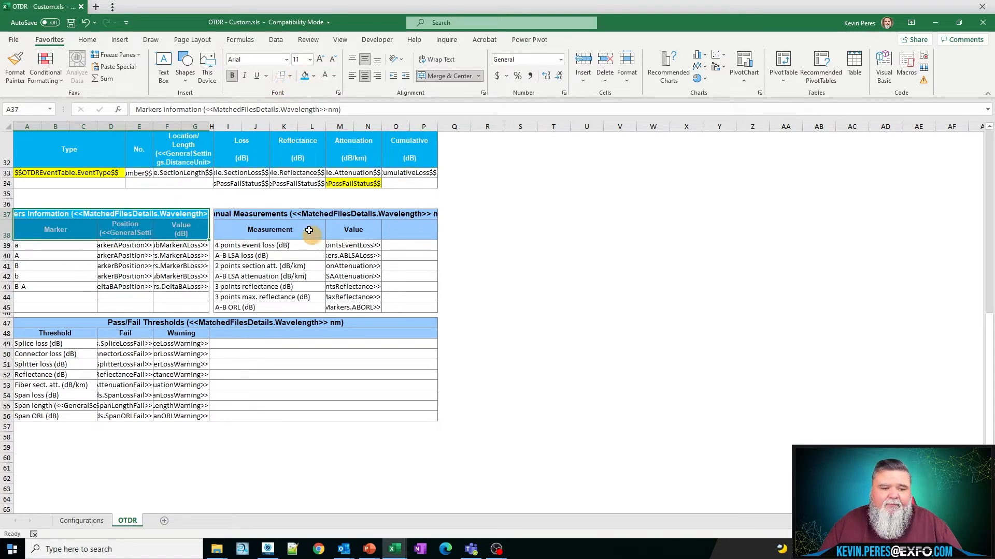
Fill the Manual Measurements and Pass/Fail Thresholds title and column header rows with the same light blue
left_click_drag(305, 214, 305, 230)
left_click(304, 77)
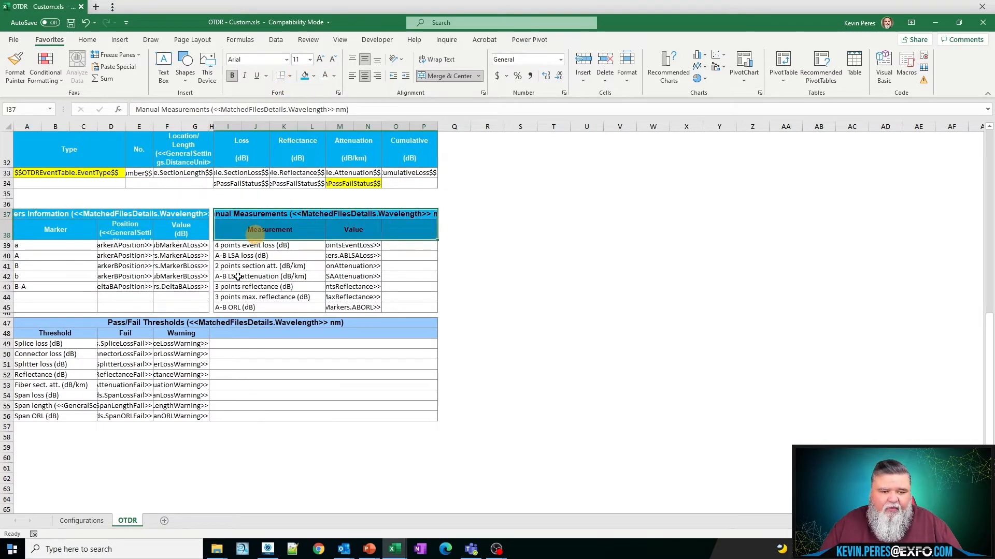
left_click_drag(220, 325, 216, 334)
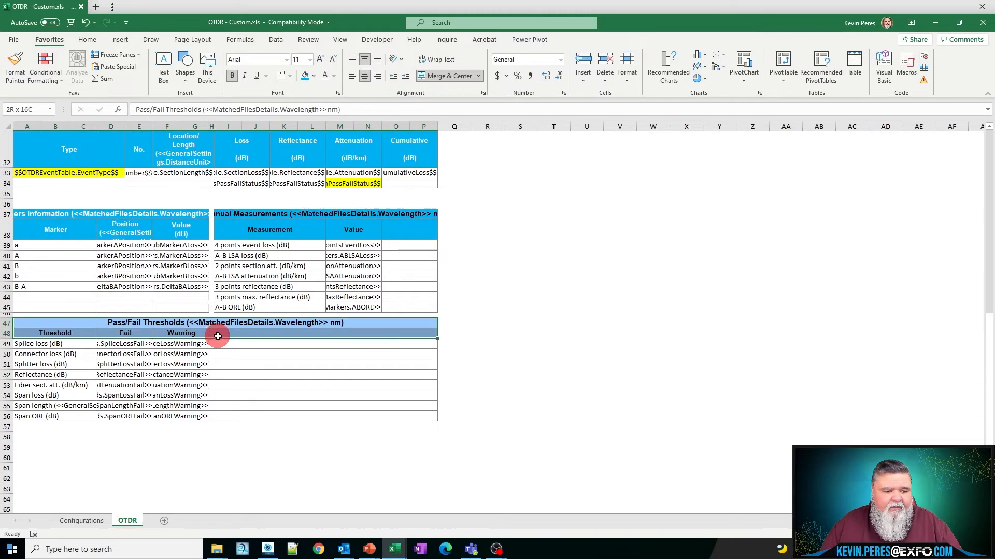
left_click(305, 76)
left_click(189, 428)
Examine the pass/fail status tags for loss, reflectance and attenuation in row 34 of the Event Table
scroll(40, 491, "up", 1)
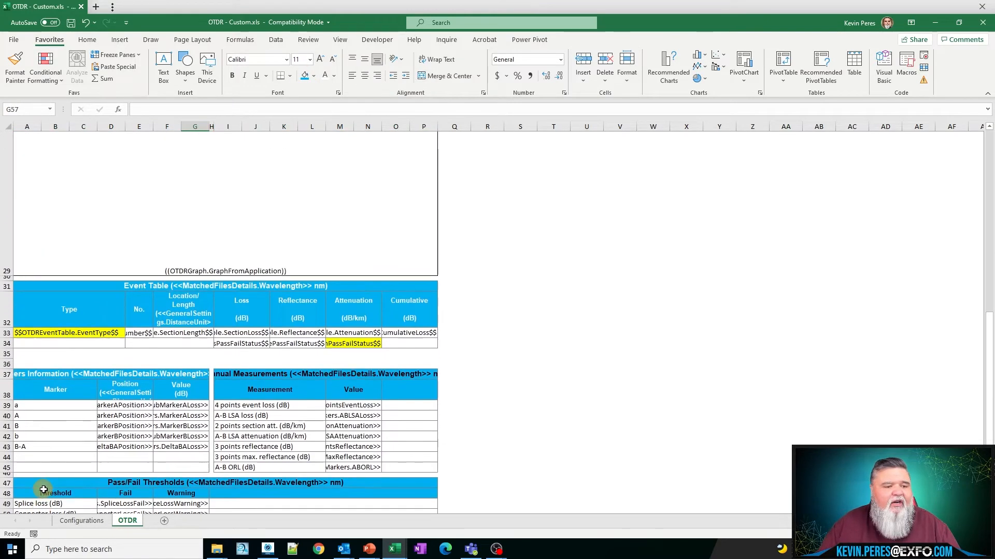
left_click(232, 346)
left_click(344, 344)
left_click(304, 342)
left_click(251, 346)
left_click(298, 346)
left_click(259, 344)
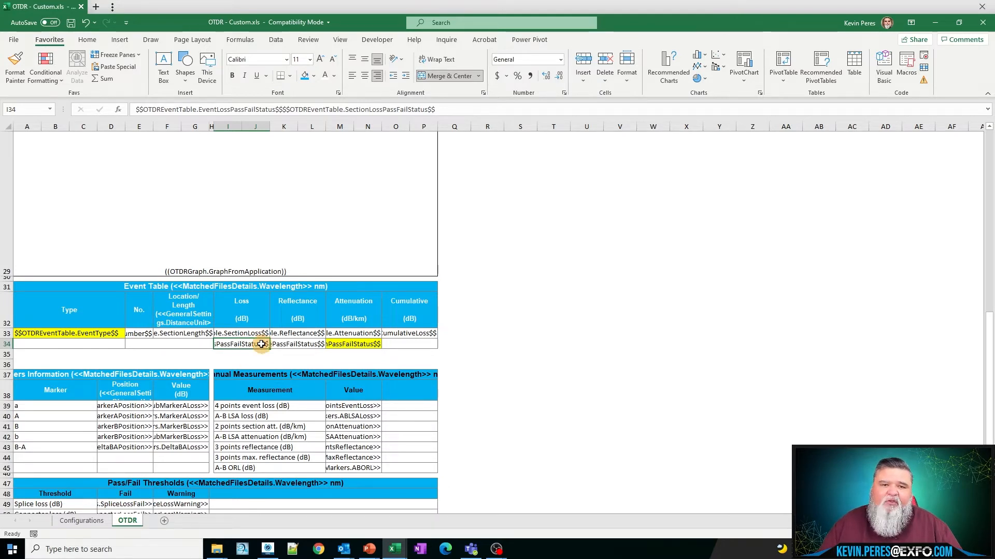
Review the conditional formatting rules applied to the Loss value cell I33 in the Event Table, then close the rules manager
left_click(248, 333)
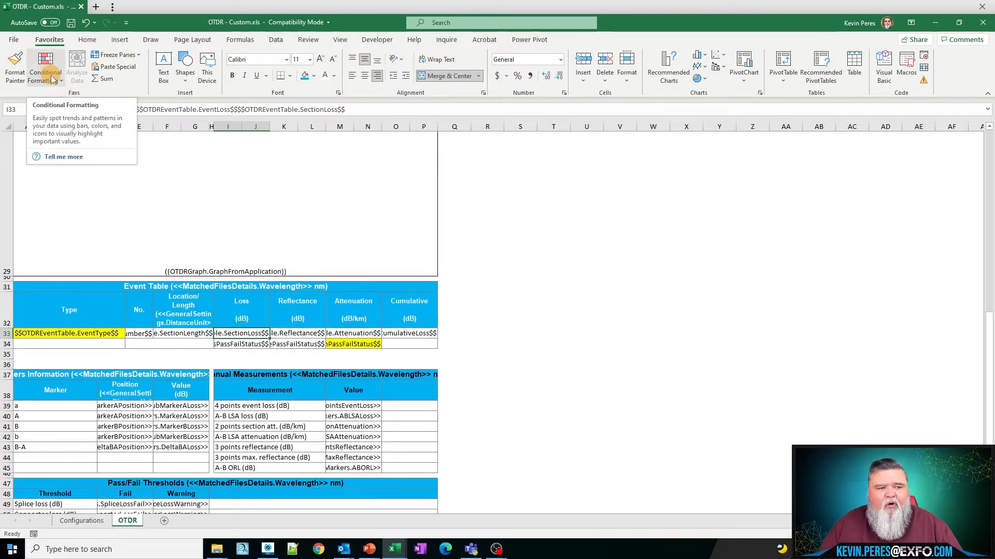
left_click(85, 42)
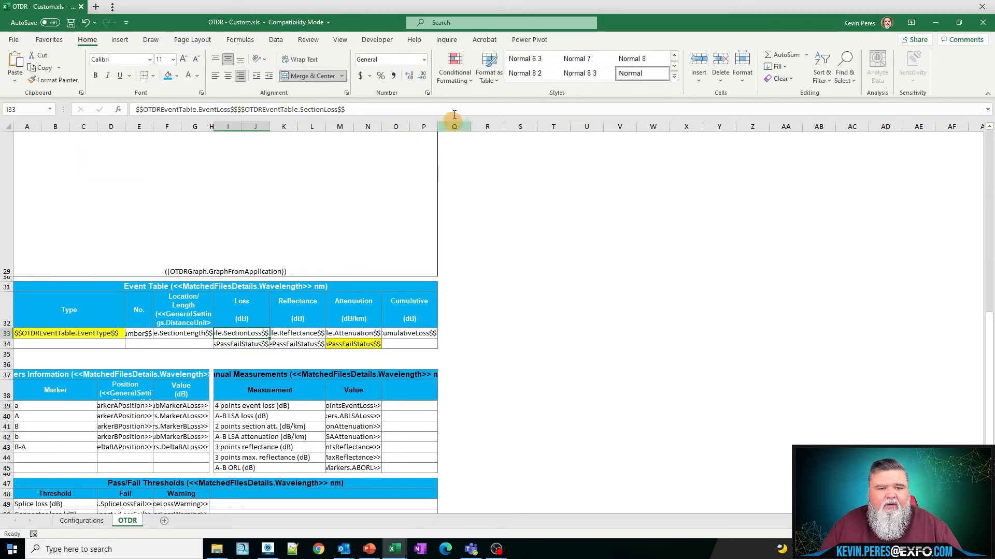
left_click(455, 68)
left_click(481, 252)
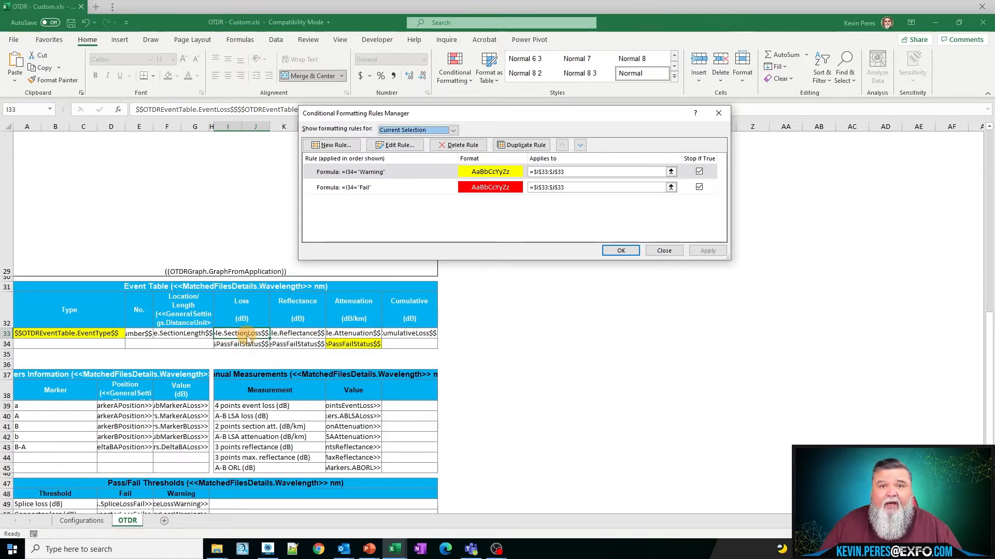
left_click(665, 251)
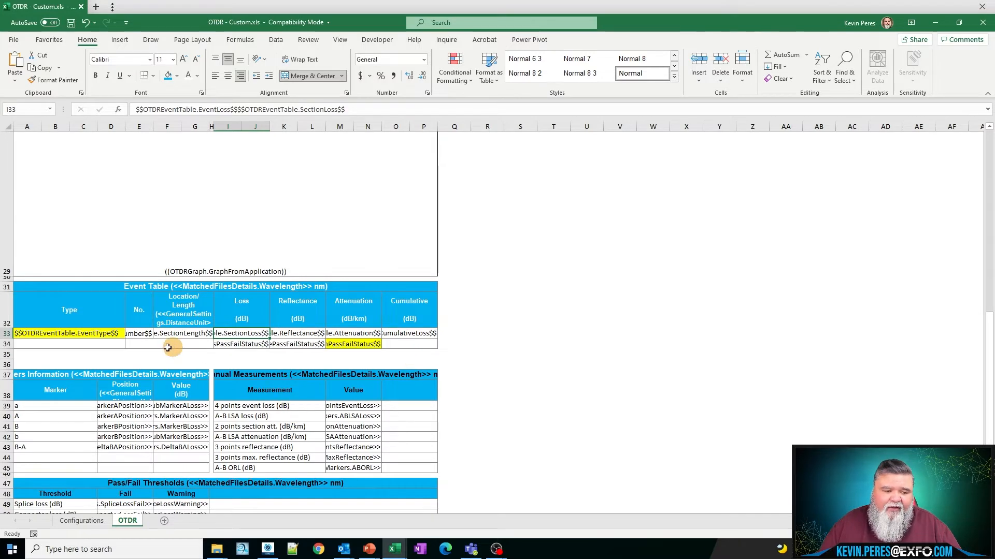
Delete rows 37 to 45, which hold the Markers Information and Manual Measurements tables
left_click(83, 336)
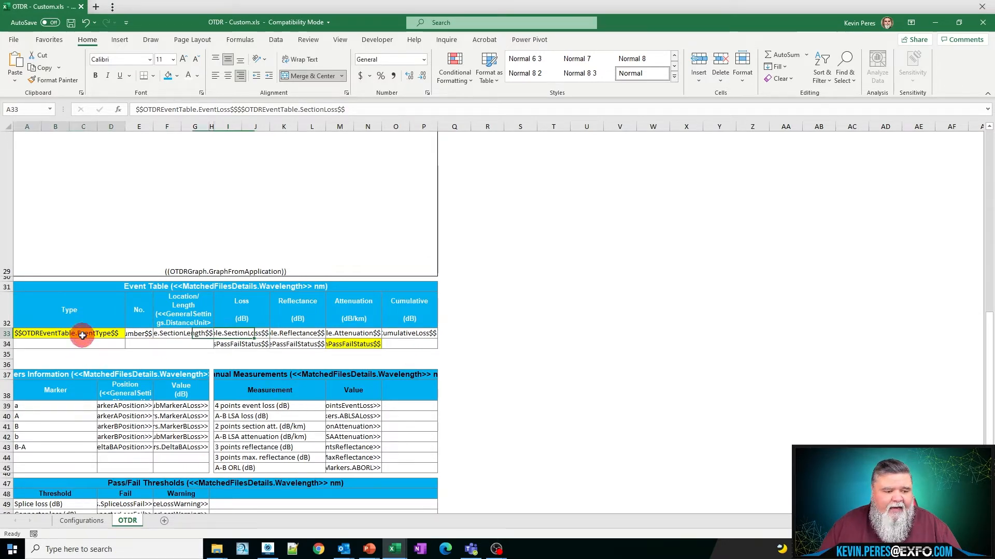
left_click(373, 344)
scroll(210, 446, "down", 1)
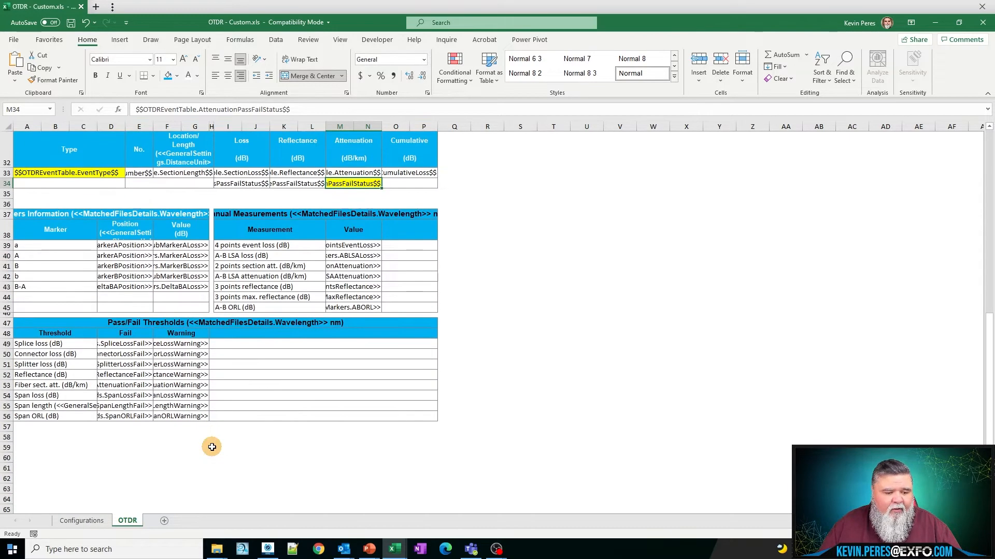
left_click_drag(7, 214, 7, 311)
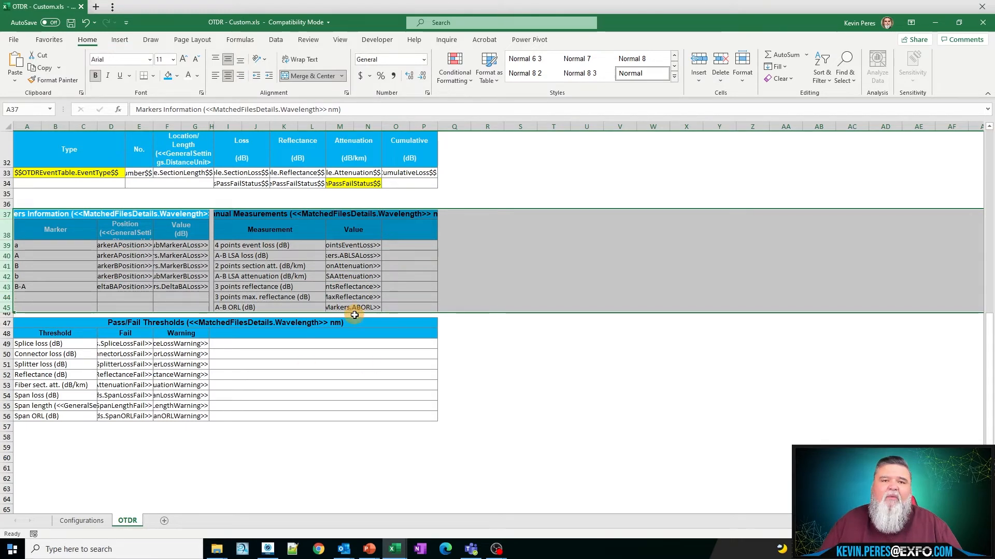
key("ctrl+minus")
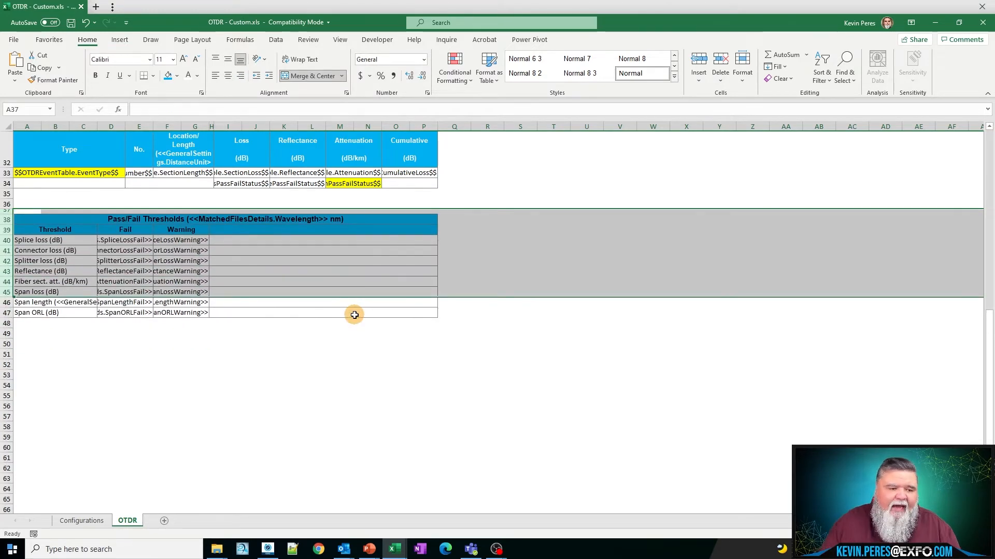
left_click(116, 174)
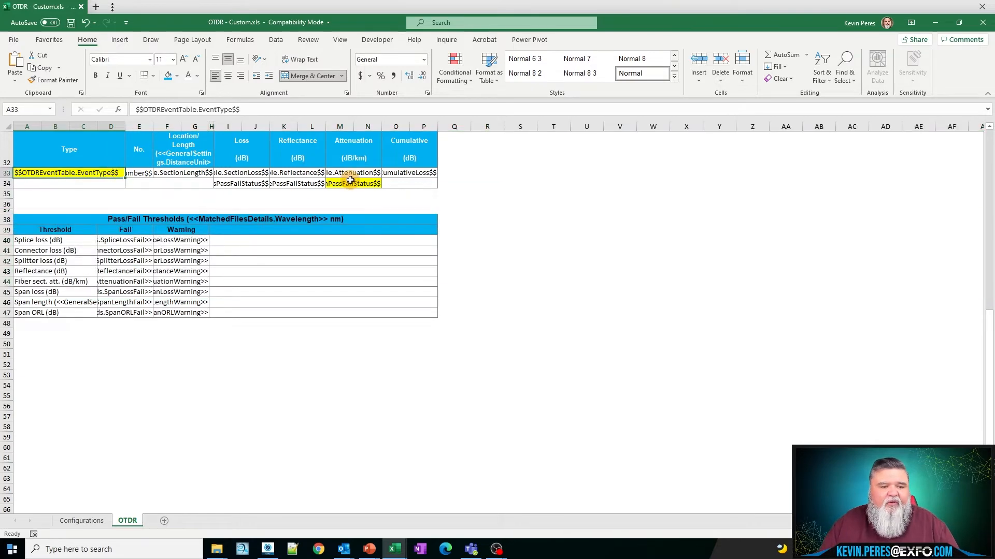
left_click(348, 183)
left_click(139, 354)
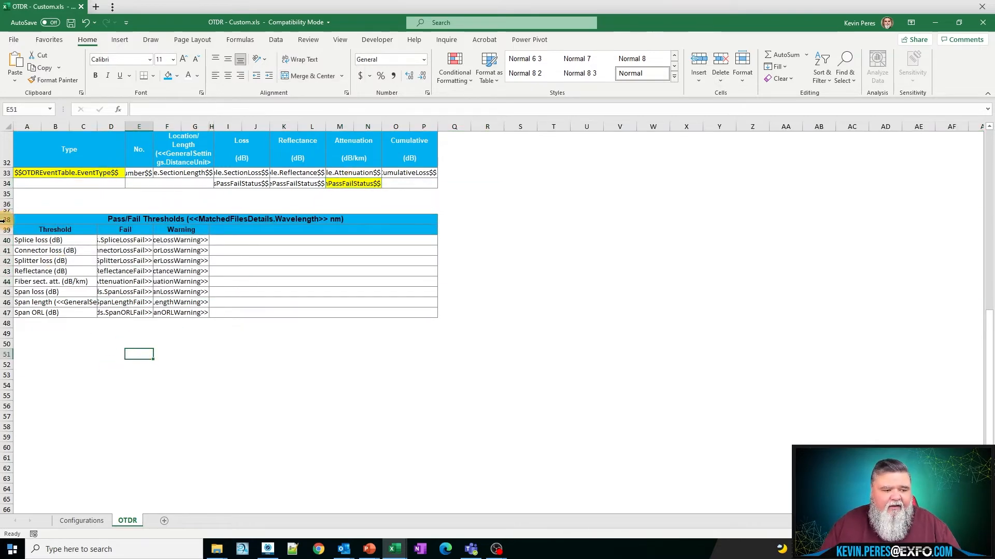
Copy the Pass/Fail Thresholds rows 38 to 47 and insert the copied rows at row 27, above the Graphic section
scroll(69, 415, "up", 1)
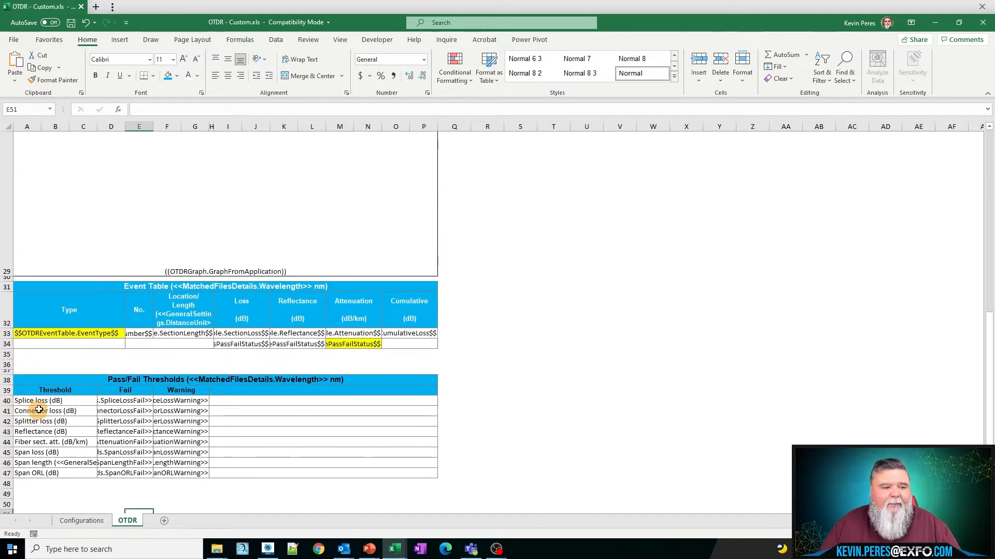
scroll(38, 410, "up", 2)
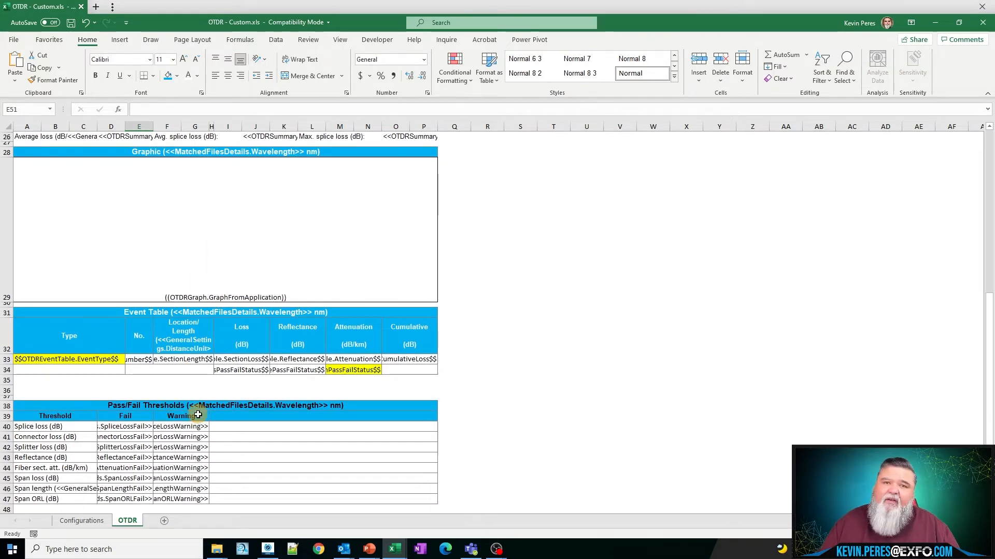
scroll(192, 452, "down", 2)
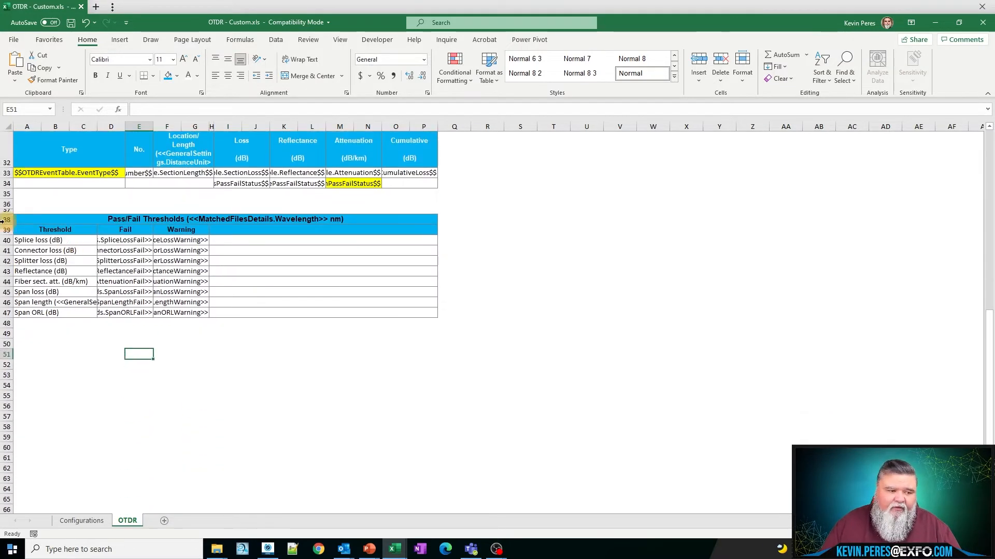
left_click_drag(7, 221, 7, 313)
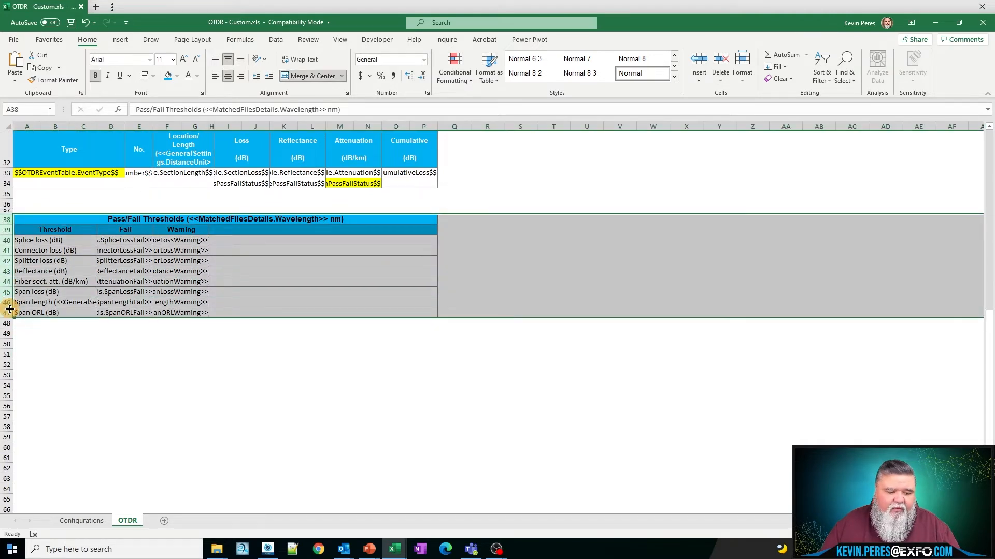
key("ctrl+c")
scroll(79, 324, "up", 3)
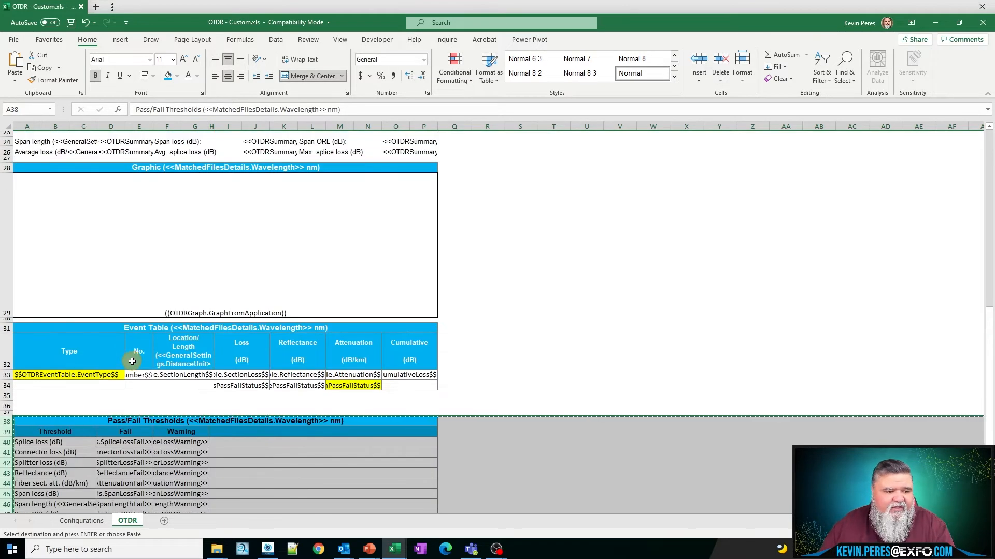
scroll(132, 361, "down", 1)
left_click_drag(7, 381, 9, 474)
scroll(157, 394, "up", 5)
scroll(157, 394, "up", 2)
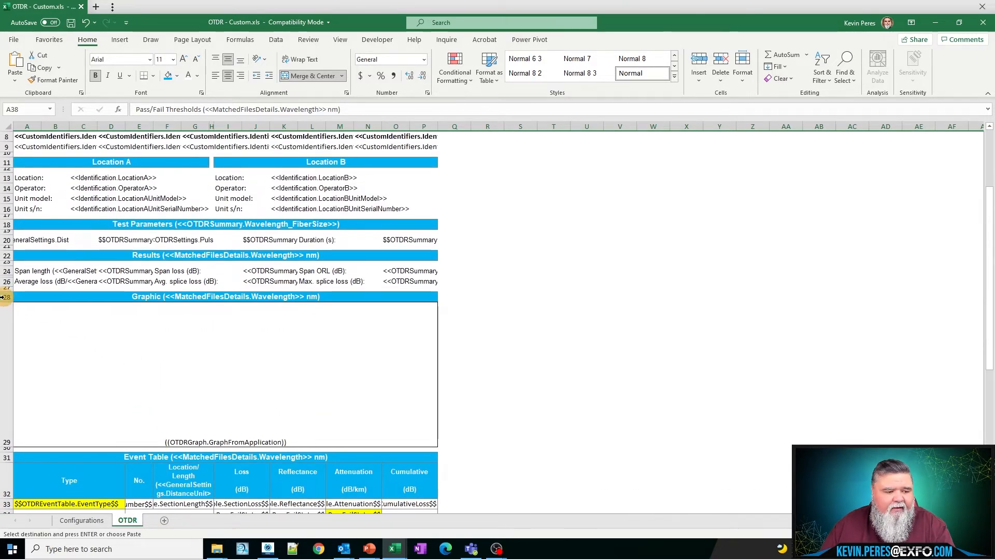
left_click(7, 290)
right_click(7, 290)
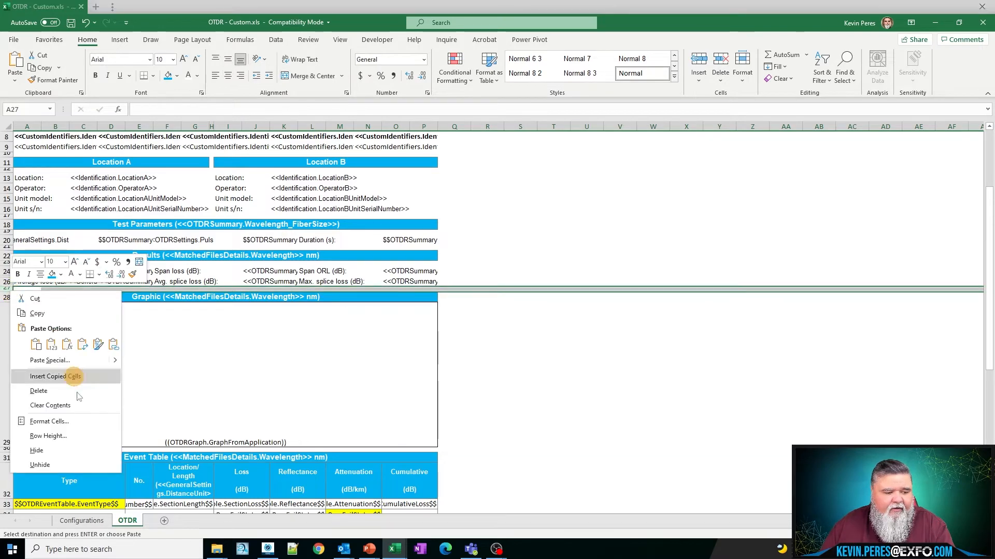
left_click(91, 380)
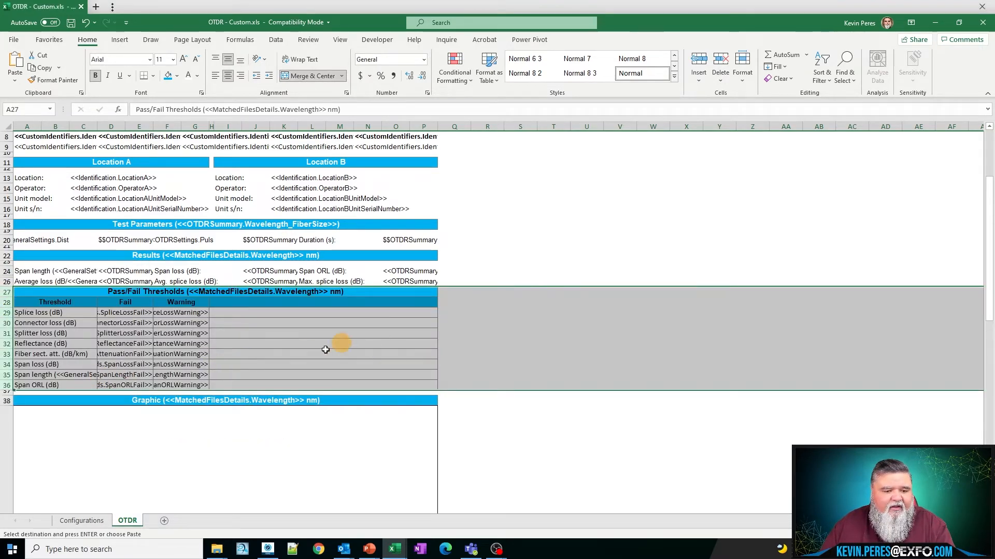
Insert a blank row at row 27 between the Results section and the Pass/Fail Thresholds table
left_click(8, 292)
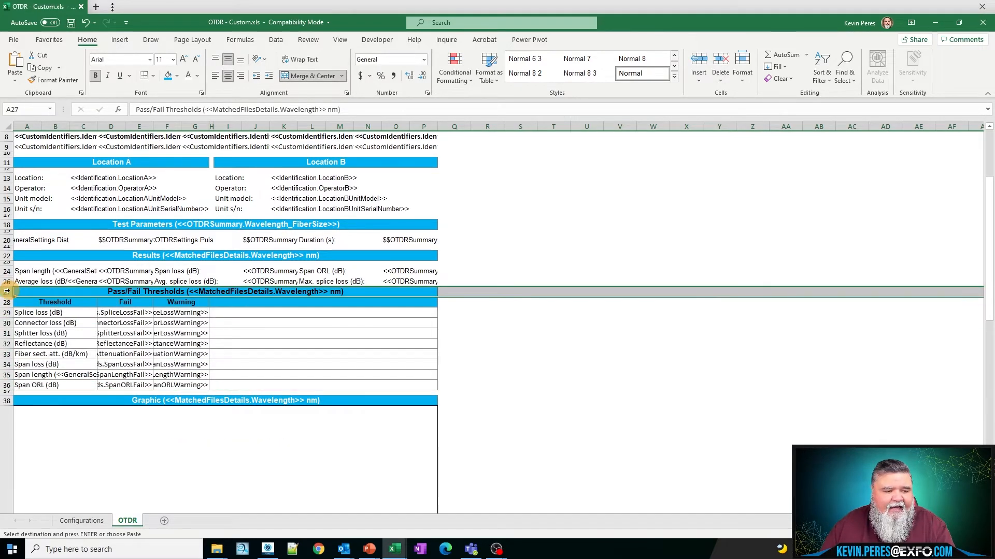
left_click(41, 41)
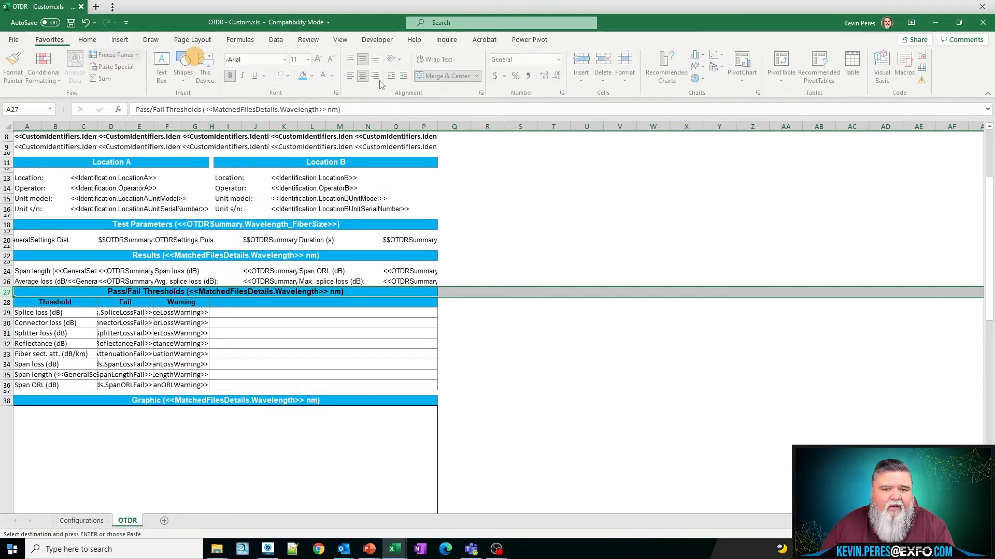
left_click(583, 80)
left_click(599, 100)
left_click(190, 313)
Apply white text to the Pass/Fail Thresholds title and column headers in rows 28 and 29
scroll(144, 374, "down", 3)
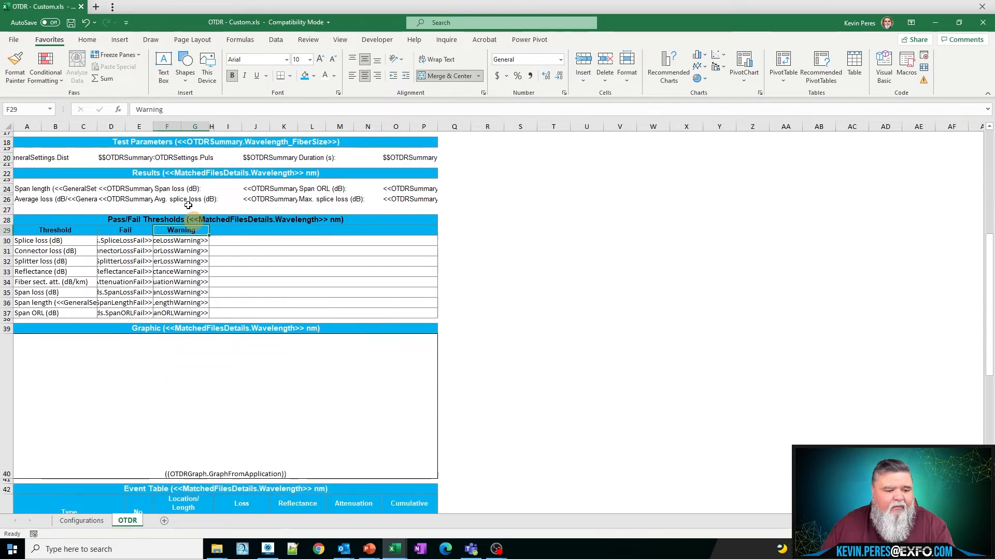
scroll(275, 457, "down", 3)
scroll(247, 280, "up", 2)
left_click_drag(242, 192, 242, 209)
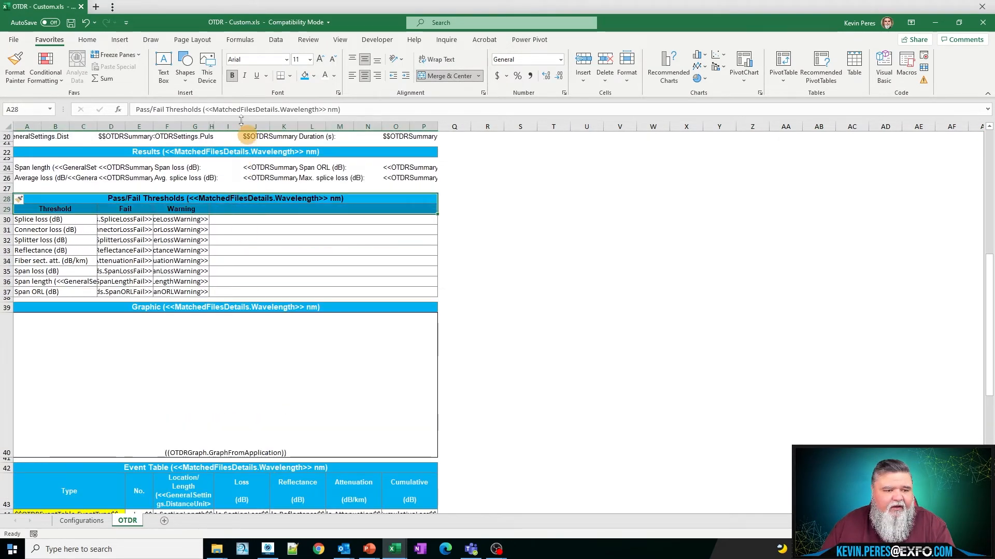
left_click(307, 76)
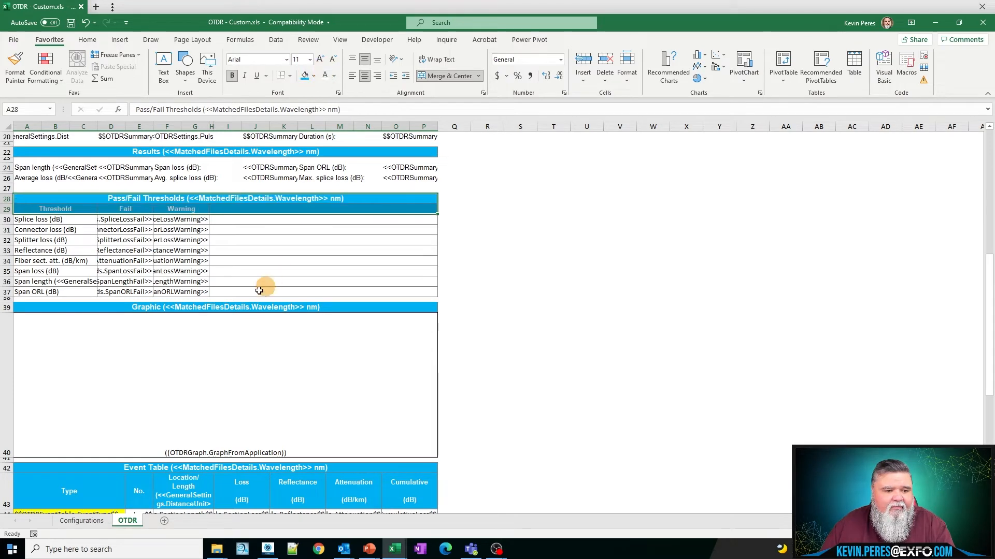
left_click(250, 340)
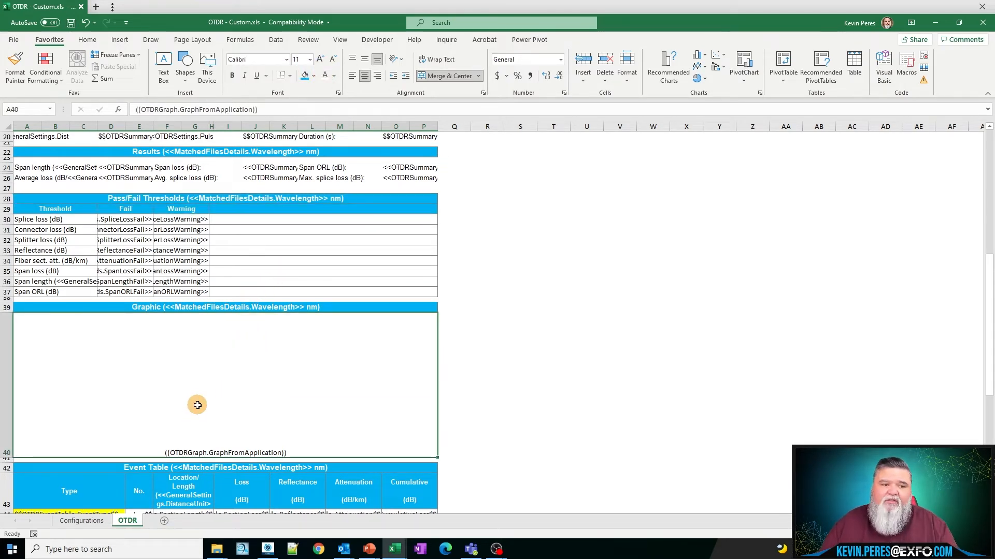
Delete the Warning column cells in rows 29 to 37 of the Pass/Fail Thresholds table, shifting cells left
left_click_drag(181, 208, 182, 294)
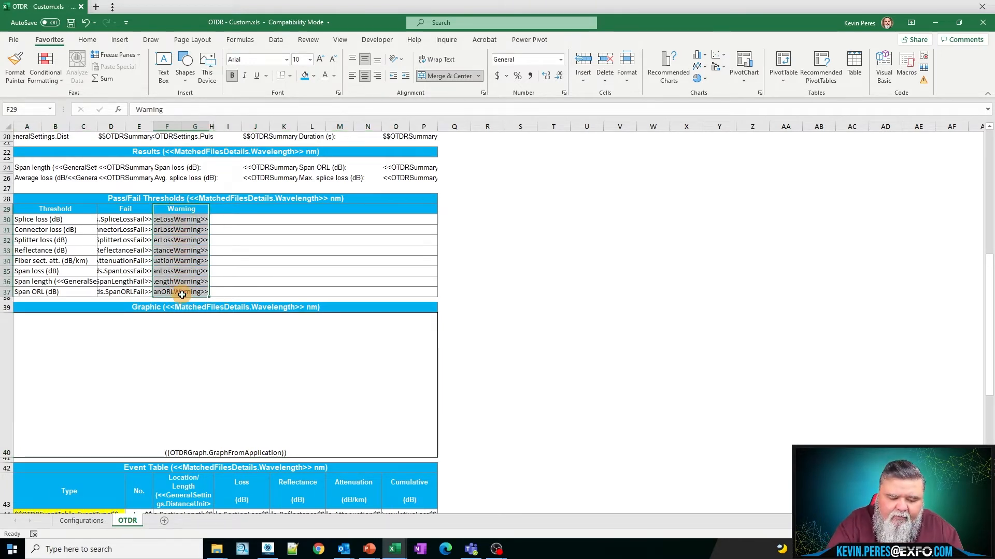
key("ctrl+minus")
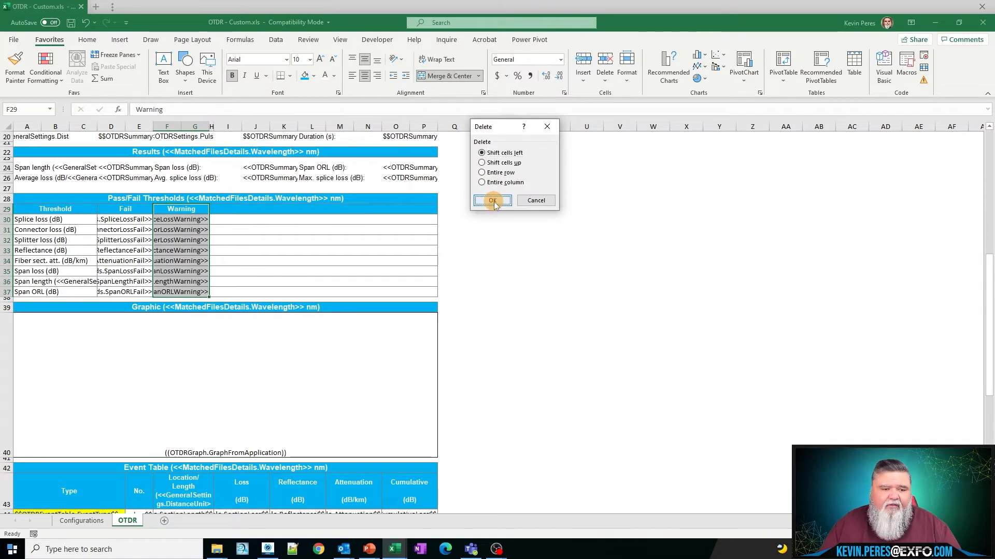
left_click(491, 210)
left_click(322, 270)
left_click(181, 221)
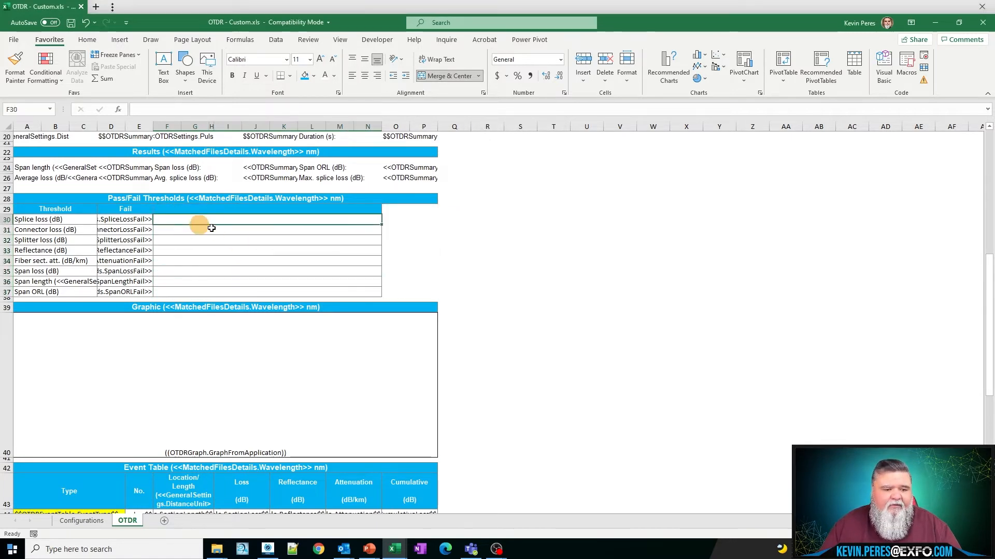
Delete the blank cells beside the Fail column in rows 29 to 37, shifting cells left
left_click_drag(188, 207, 186, 293)
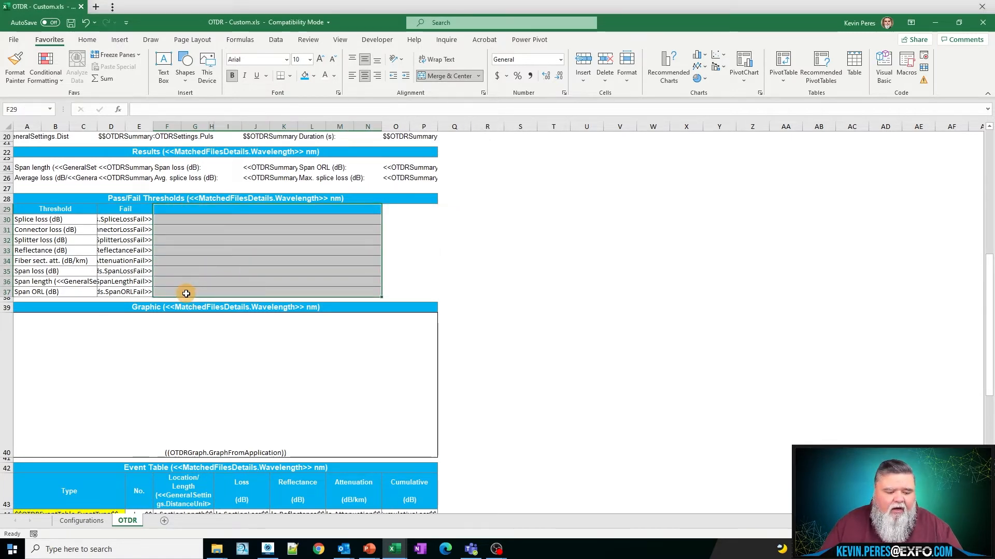
key("ctrl+minus")
left_click(505, 152)
left_click(493, 200)
left_click(217, 281)
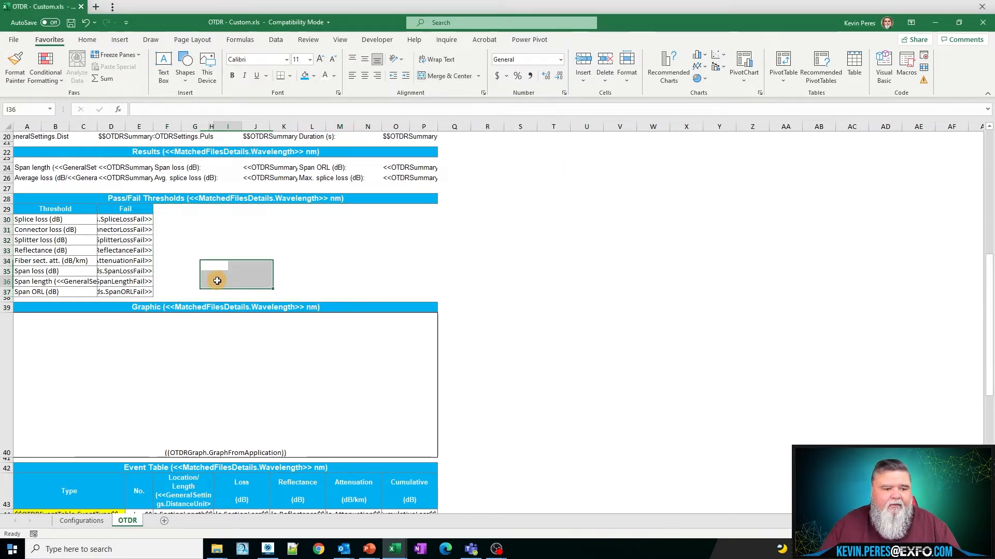
Unmerge the Pass/Fail Thresholds title in row 28 and merge and center it over only columns A to E
left_click(193, 202)
left_click(462, 78)
left_click(248, 250)
left_click_drag(19, 197, 435, 199)
left_click(450, 77)
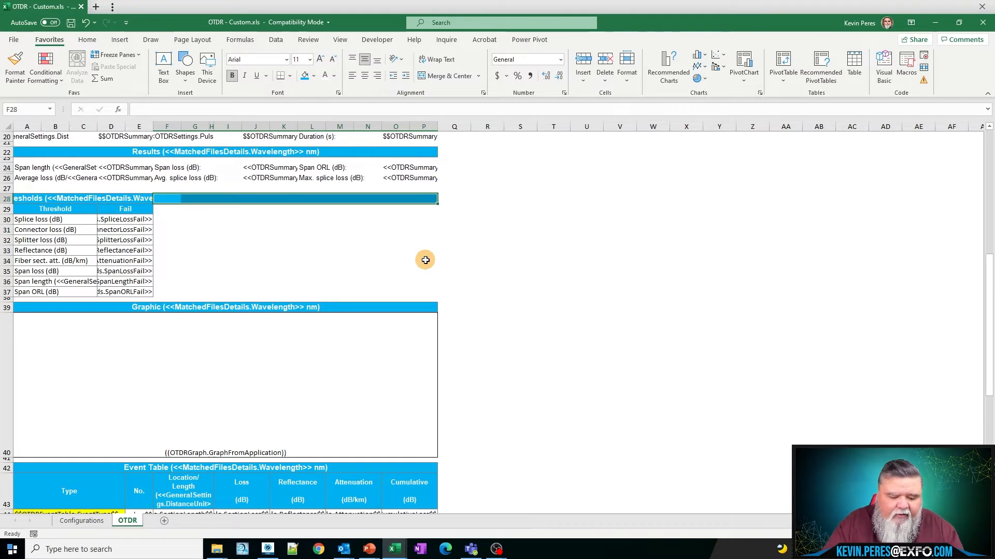
Delete the leftover blue cells F28 to P28 beside the Pass/Fail Thresholds title, shifting cells left
key("ctrl+minus")
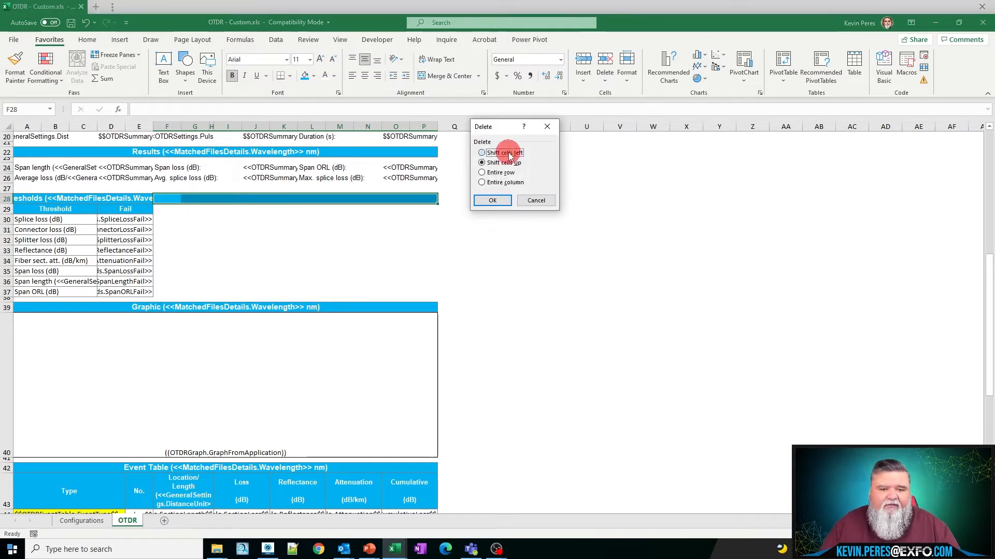
left_click(492, 200)
left_click(224, 268)
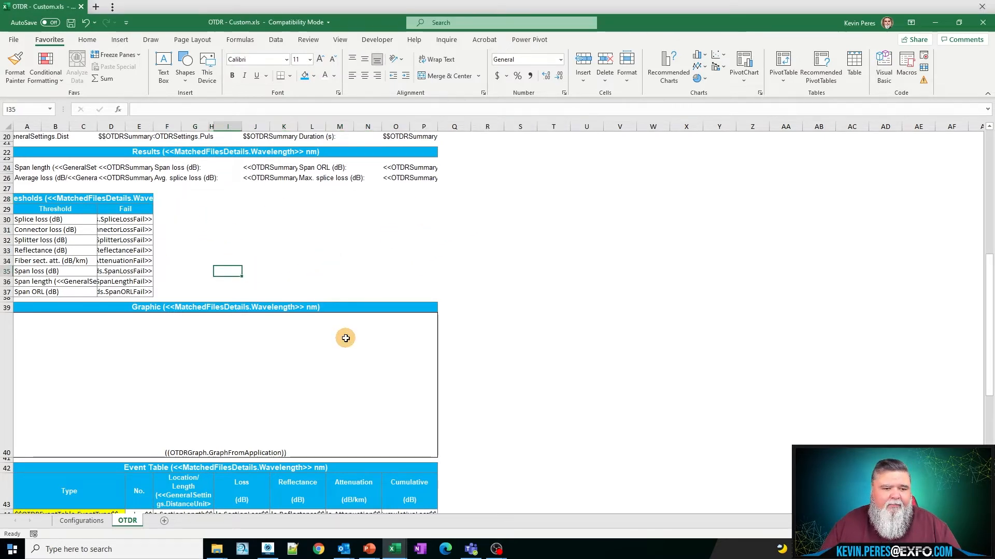
Check the edited layout up to the Identification Information header and save the OTDR - Custom.xls template
scroll(346, 338, "up", 3)
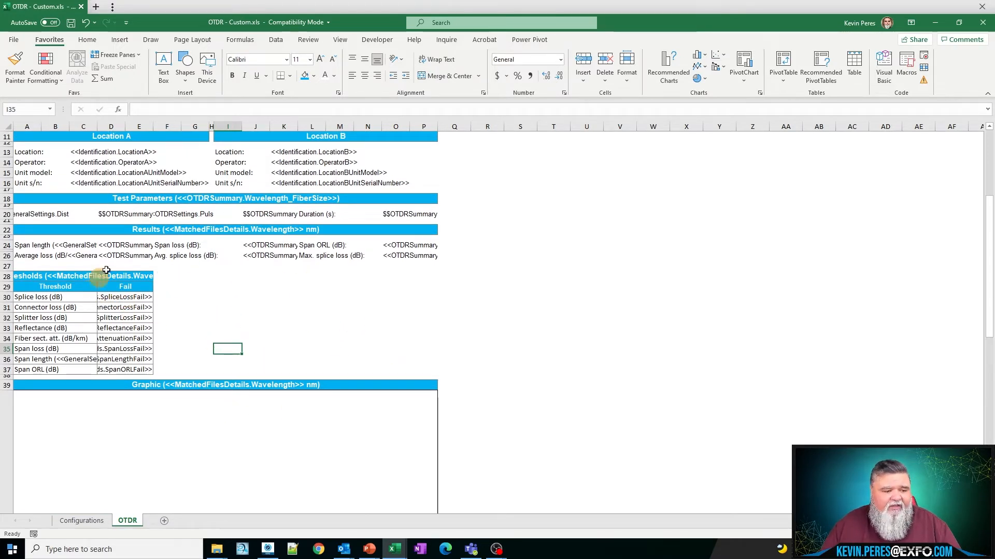
left_click(368, 338)
scroll(204, 372, "up", 4)
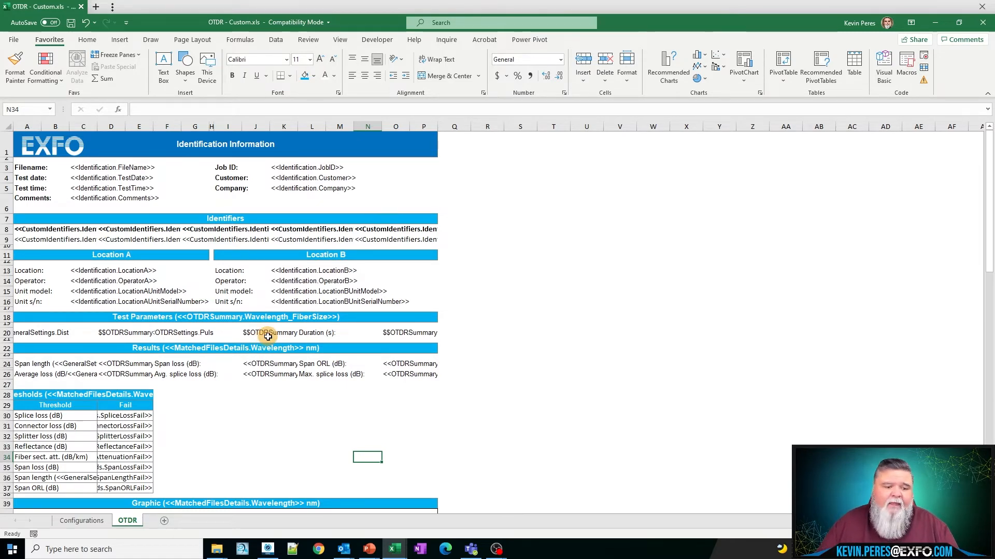
left_click(73, 29)
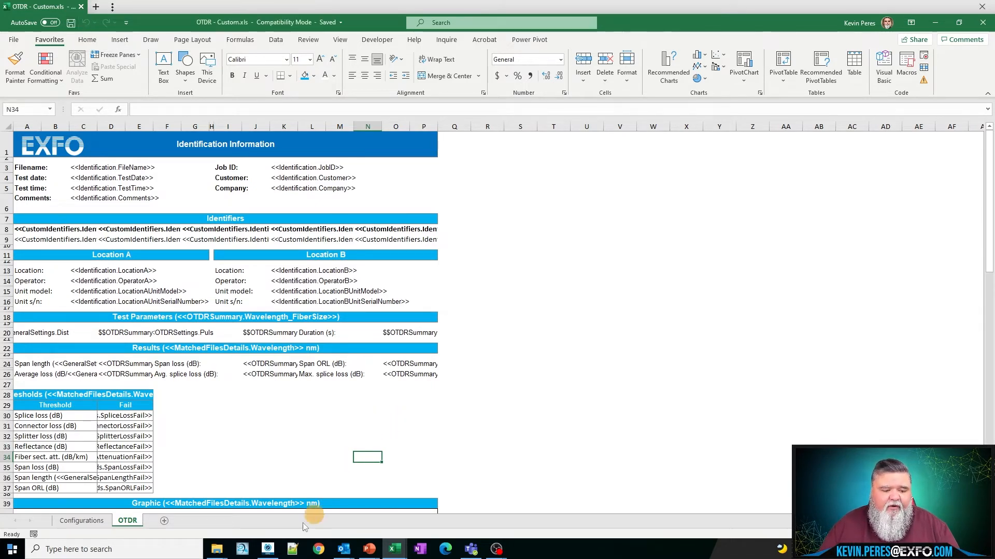
Switch to FastReporter and generate an Excel report from the custom OTDR - Custom template with the file name OTDR Customer 2
left_click(268, 549)
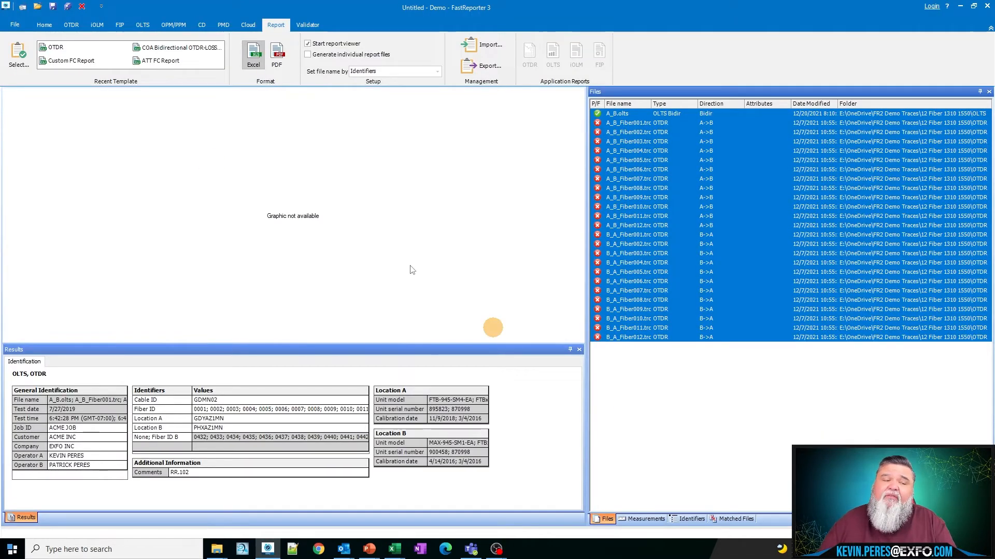
left_click(16, 65)
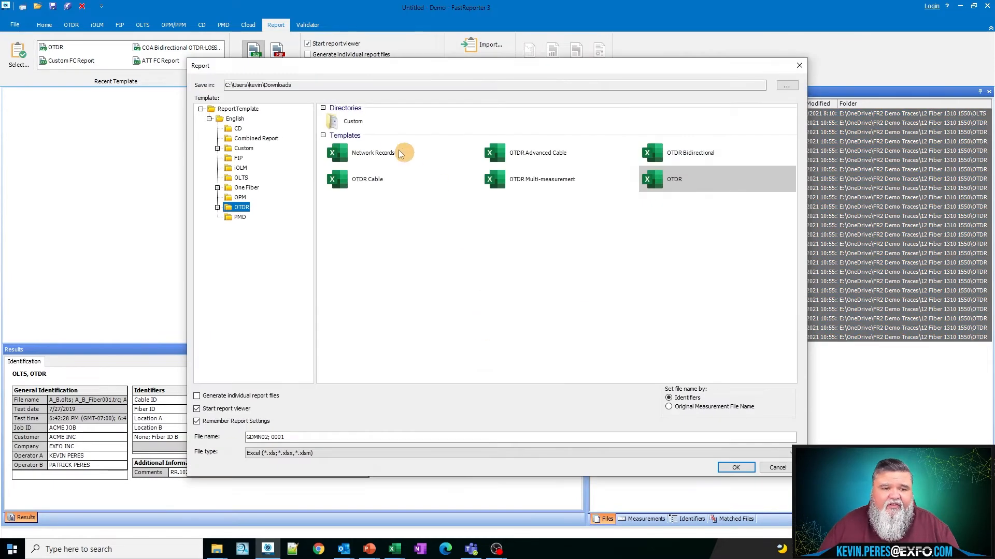
double_click(353, 123)
left_click(363, 127)
left_click(311, 438)
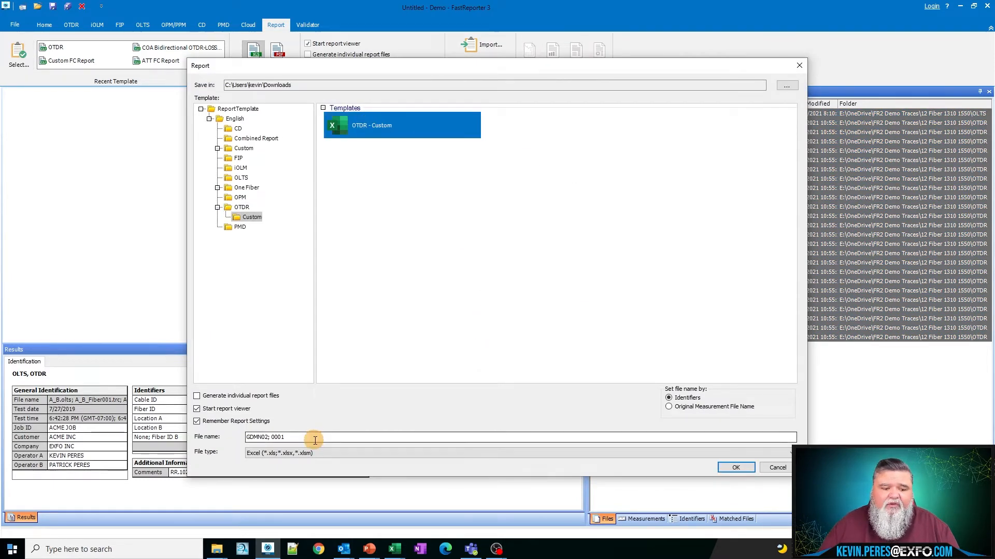
type("OTDR Customer 2")
key("Return")
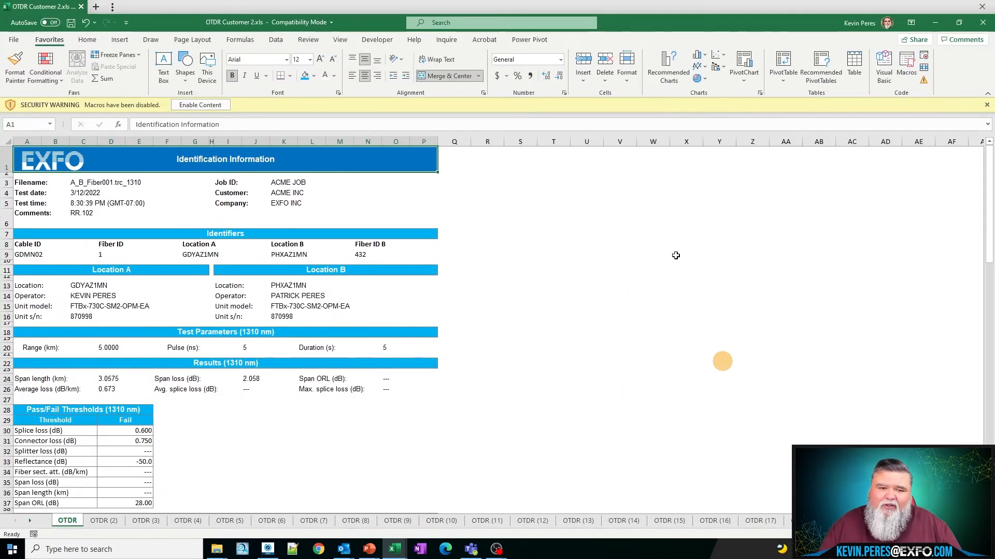
Enable the macro content of the generated report, review it down through the Event Table, and close the report
left_click(209, 107)
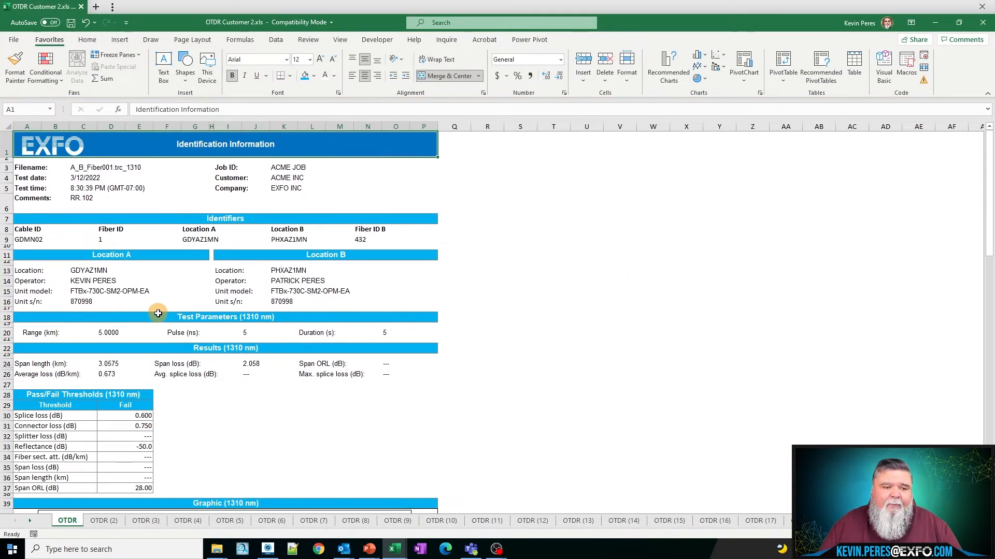
left_click(150, 323)
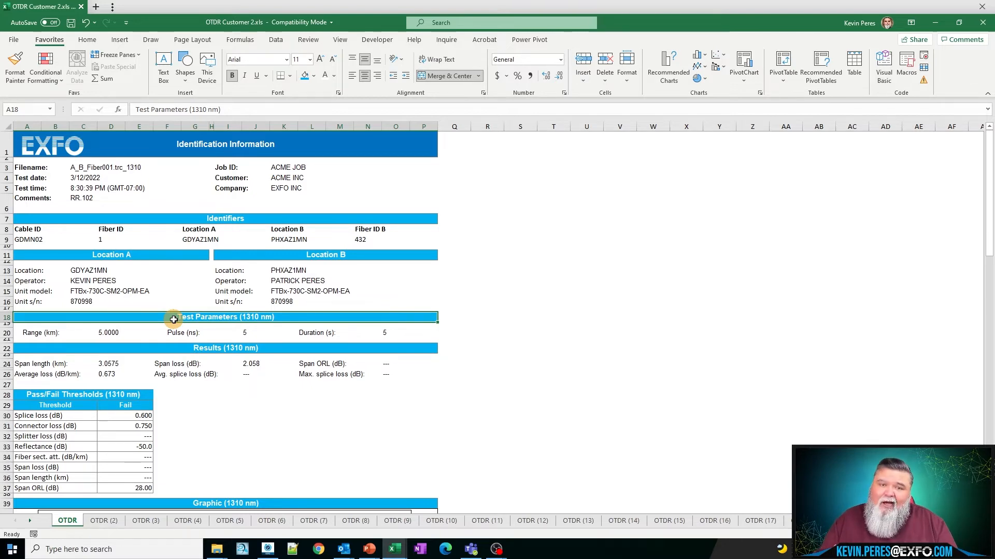
scroll(238, 415, "down", 9)
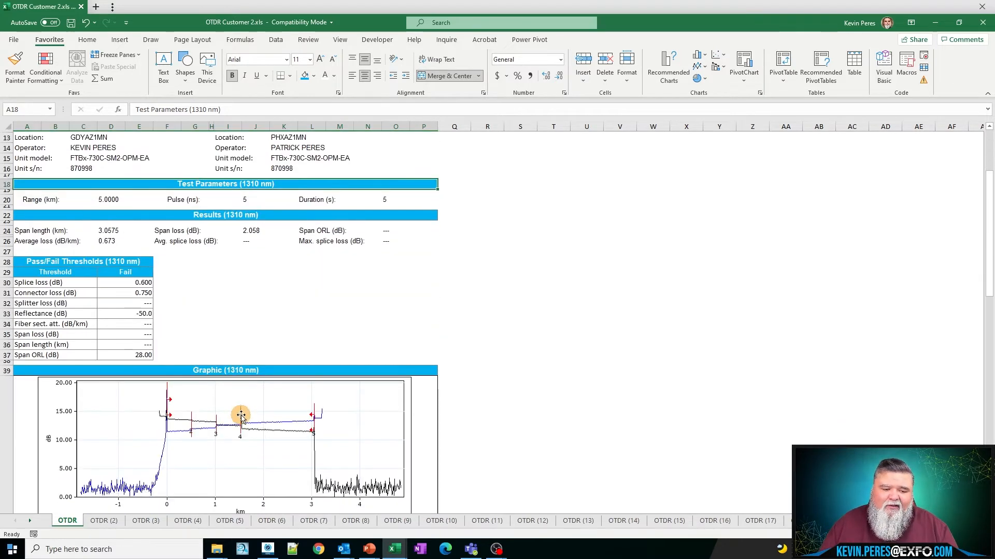
scroll(300, 415, "down", 5)
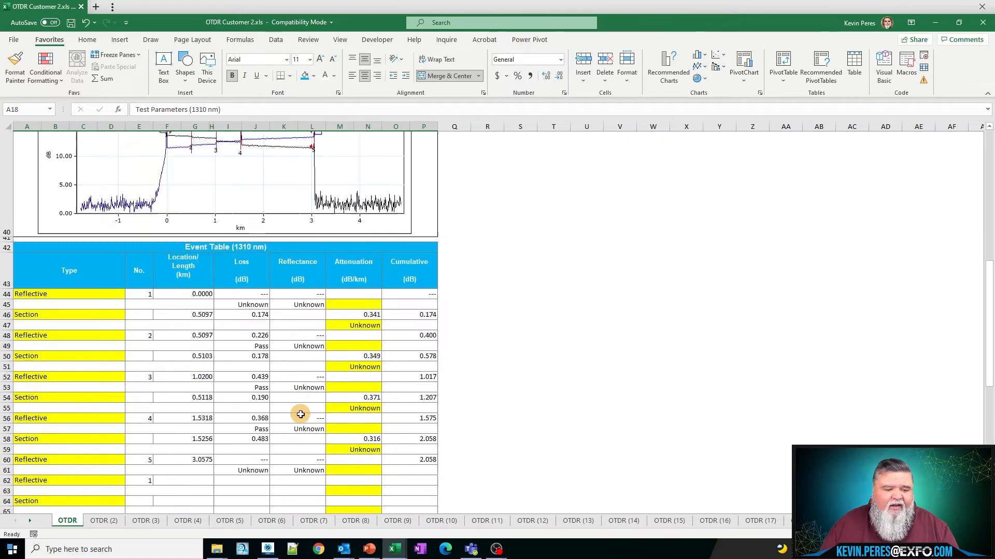
scroll(217, 366, "down", 8)
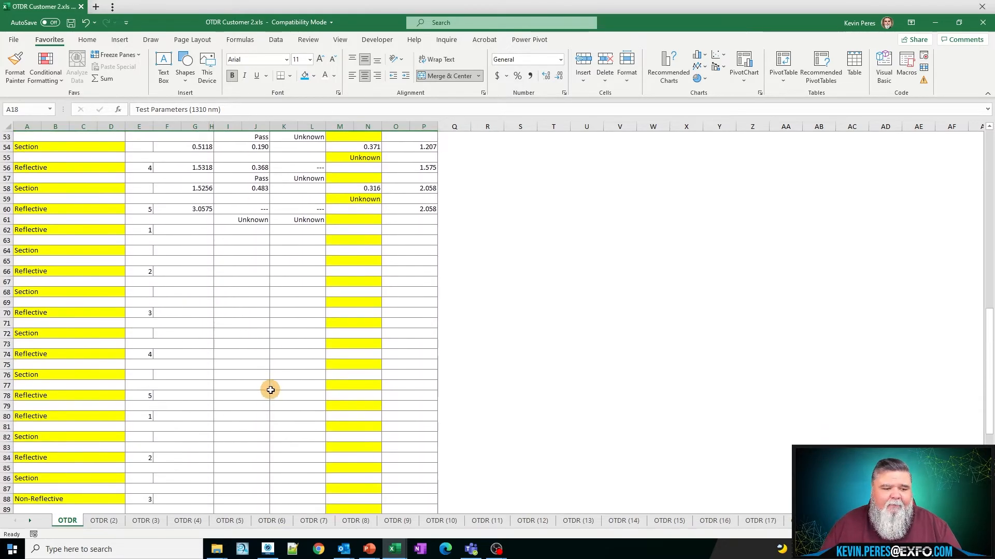
scroll(230, 406, "up", 20)
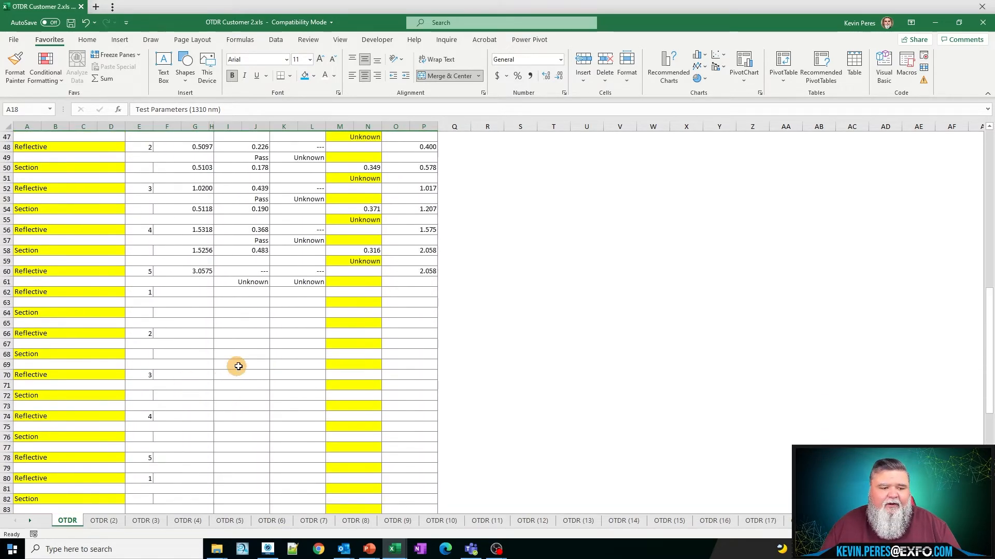
left_click(982, 7)
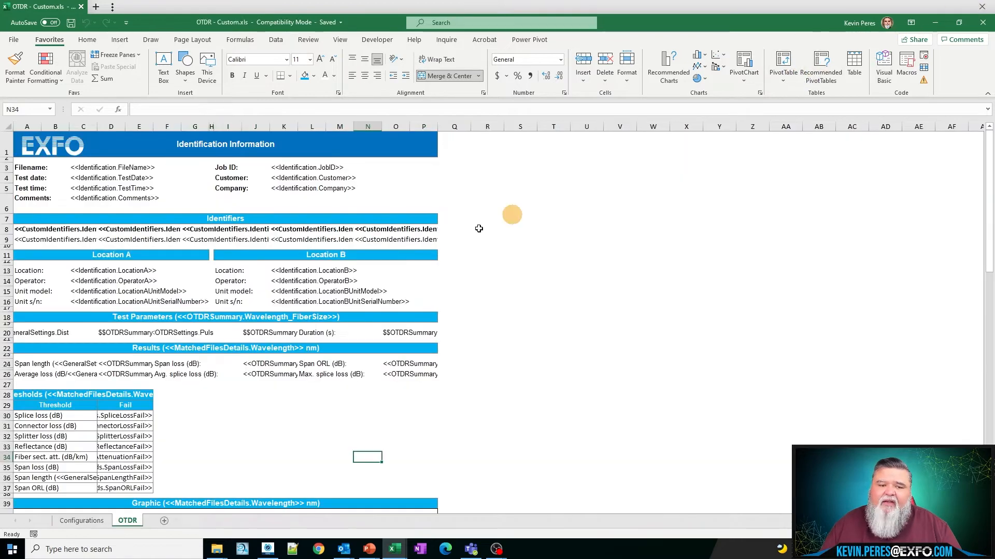
Find the Event Table's data rows in the template and set the OTDR range in cell B11 of the Configurations sheet to $A$44:$M$45
left_click(286, 458)
scroll(306, 465, "down", 9)
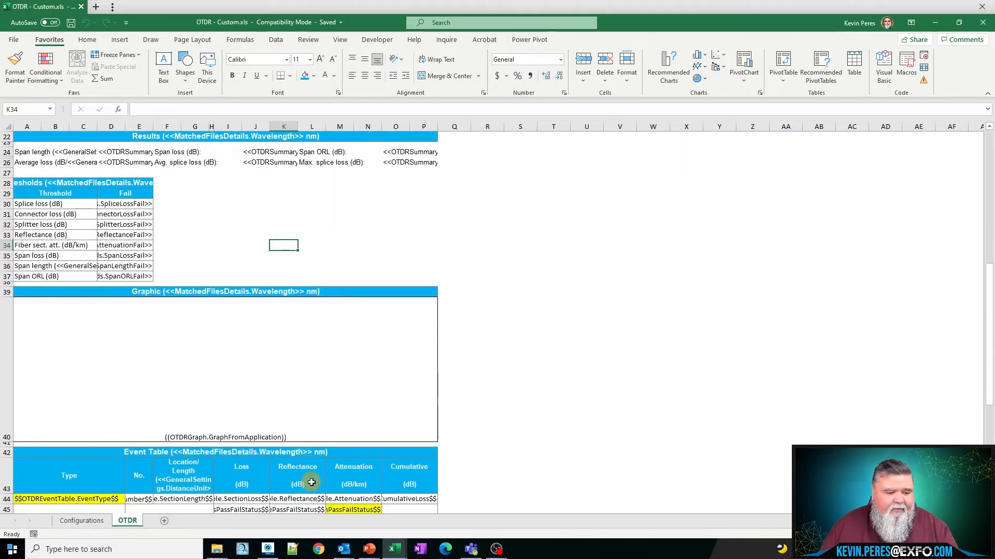
left_click(43, 442)
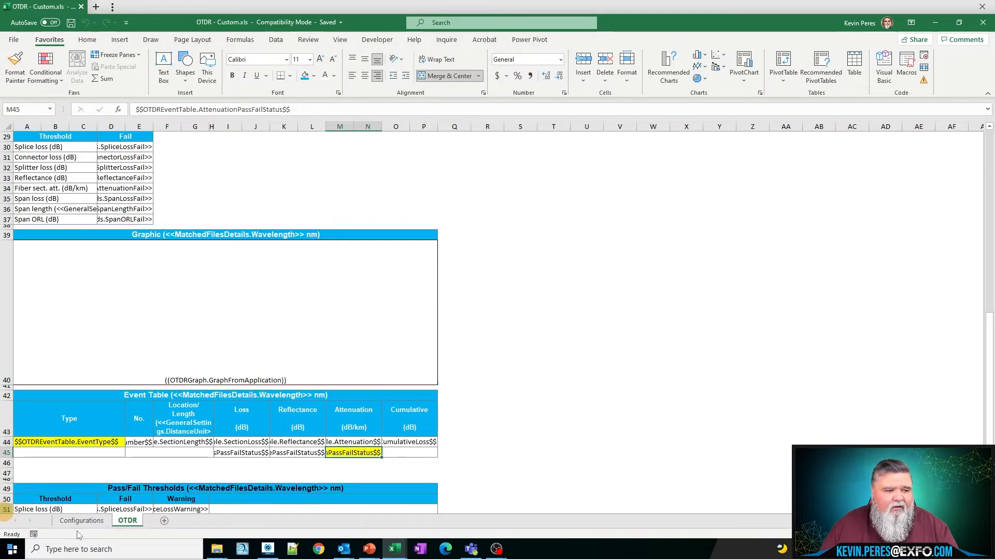
left_click(84, 524)
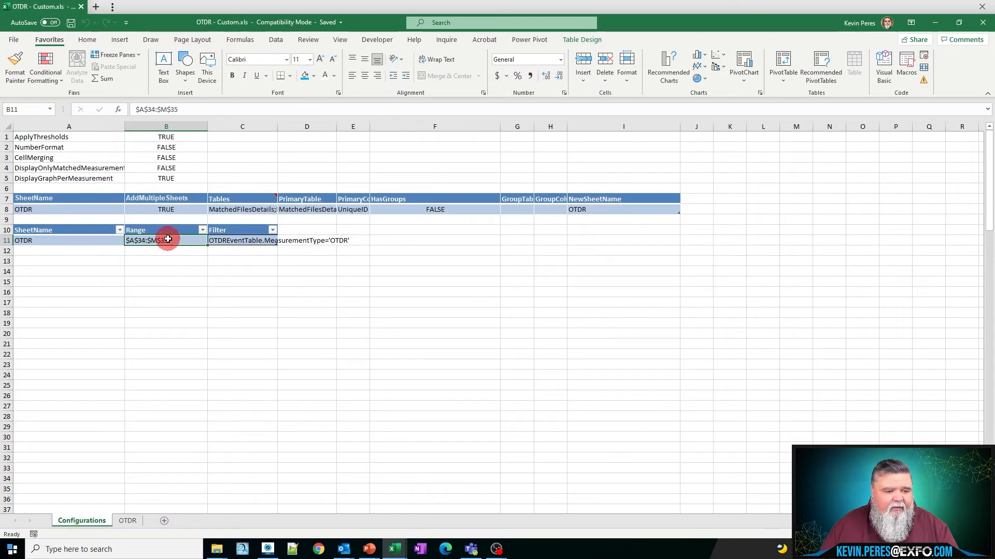
left_click(146, 109)
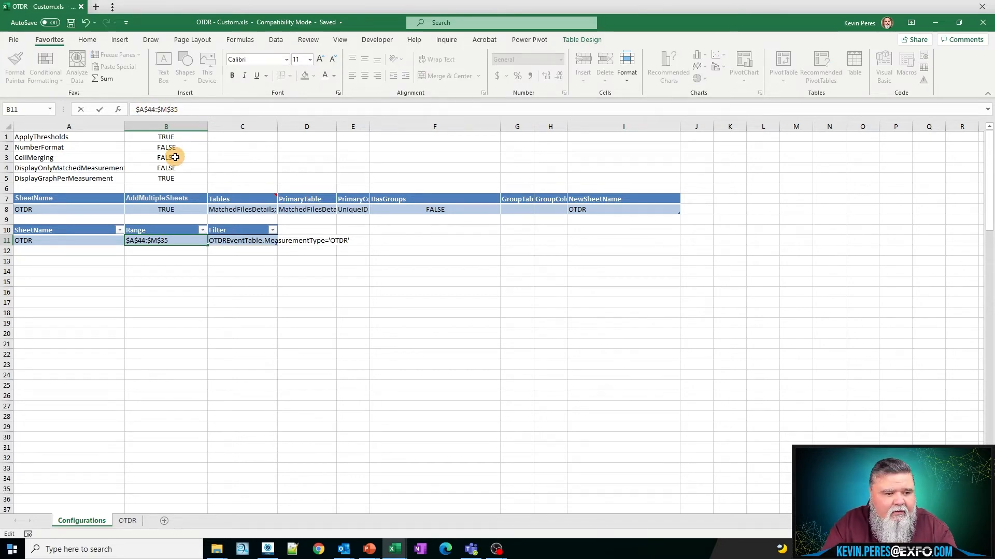
type("4")
scroll(155, 228, "right", 3)
left_click(98, 269)
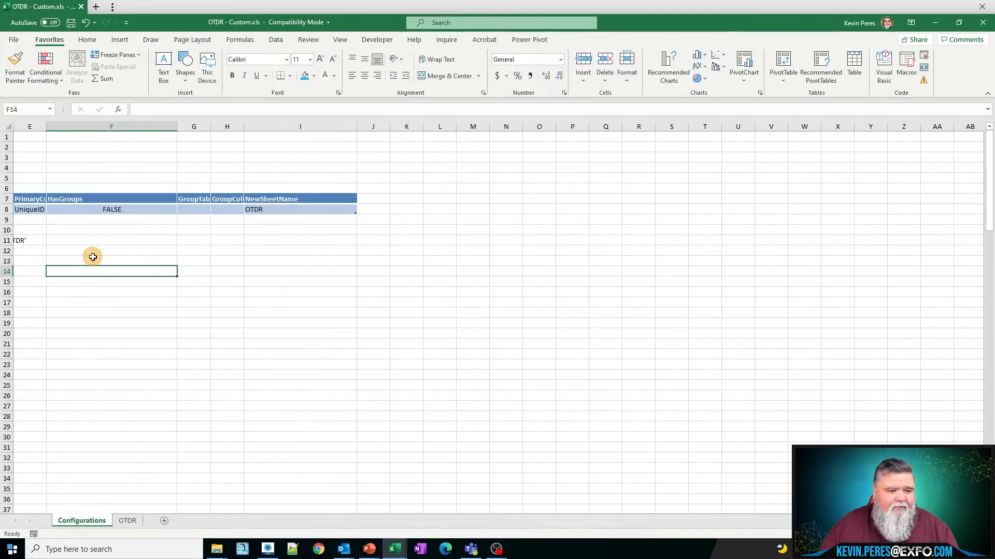
scroll(94, 252, "left", 3)
left_click(94, 259)
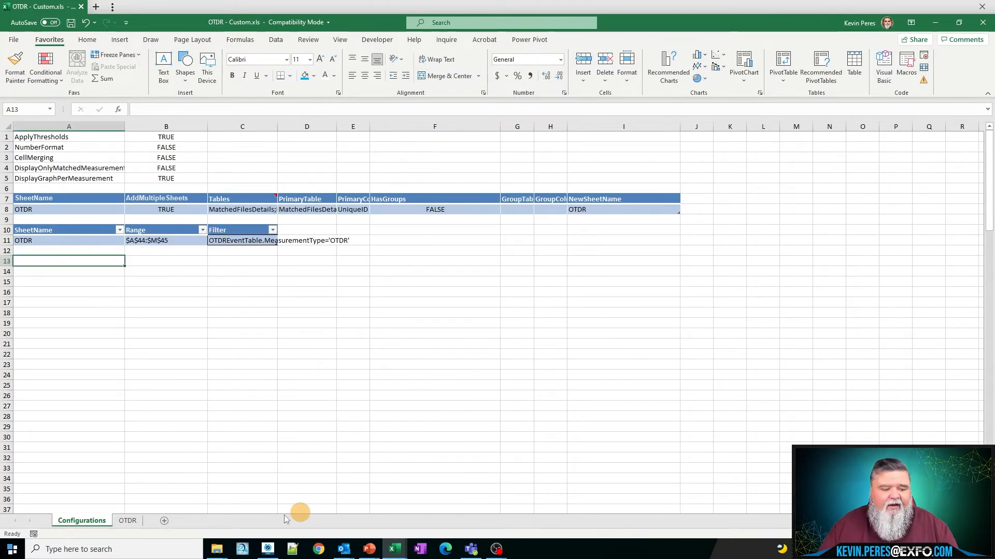
Remove the yellow fill from cells A44 and M45 of the OTDR sheet's Event Table and hide row 45
left_click(127, 523)
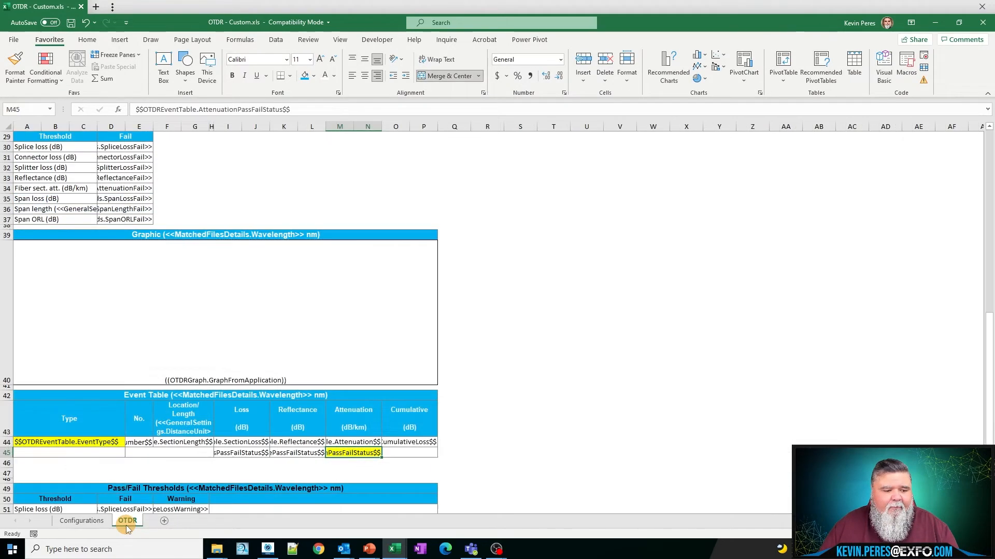
left_click(59, 444)
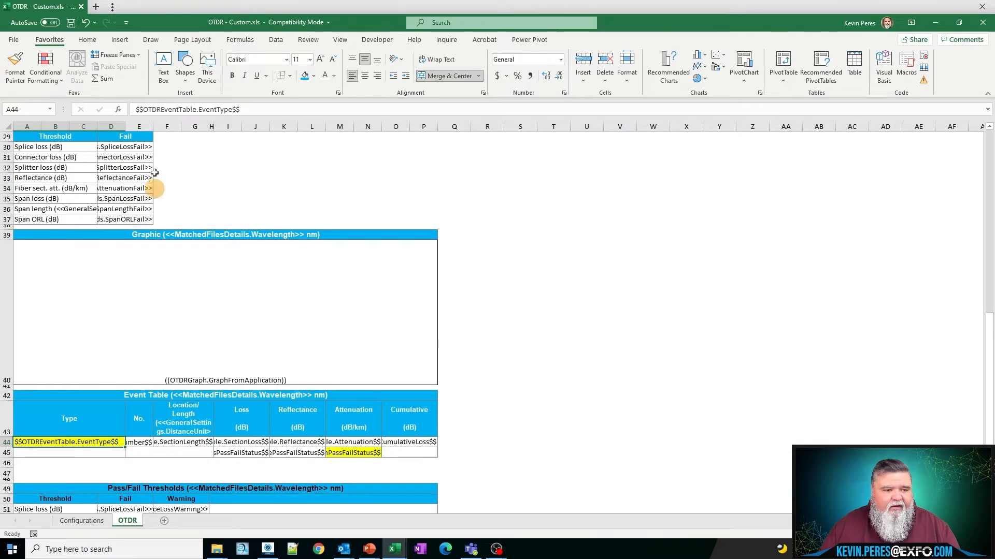
left_click(315, 81)
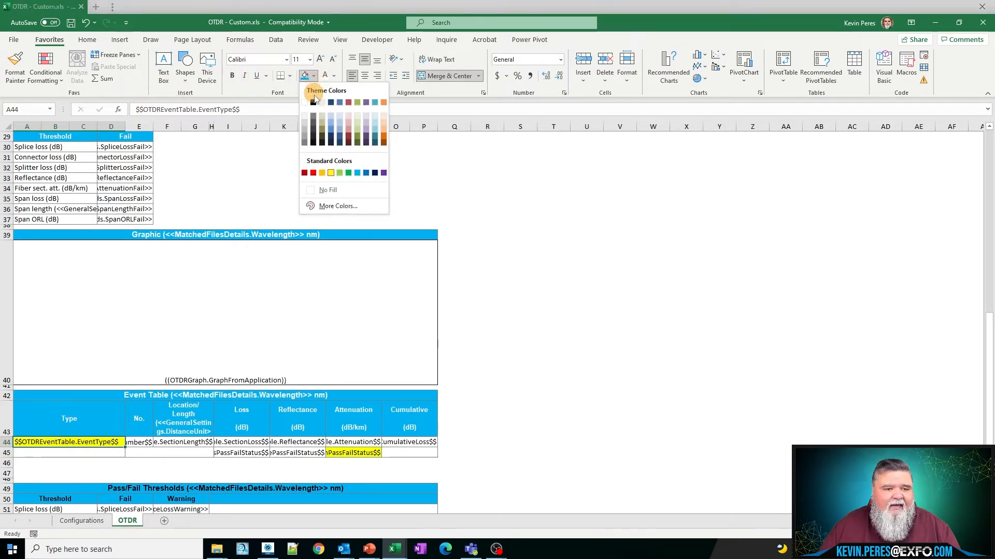
left_click(309, 186)
left_click(353, 454)
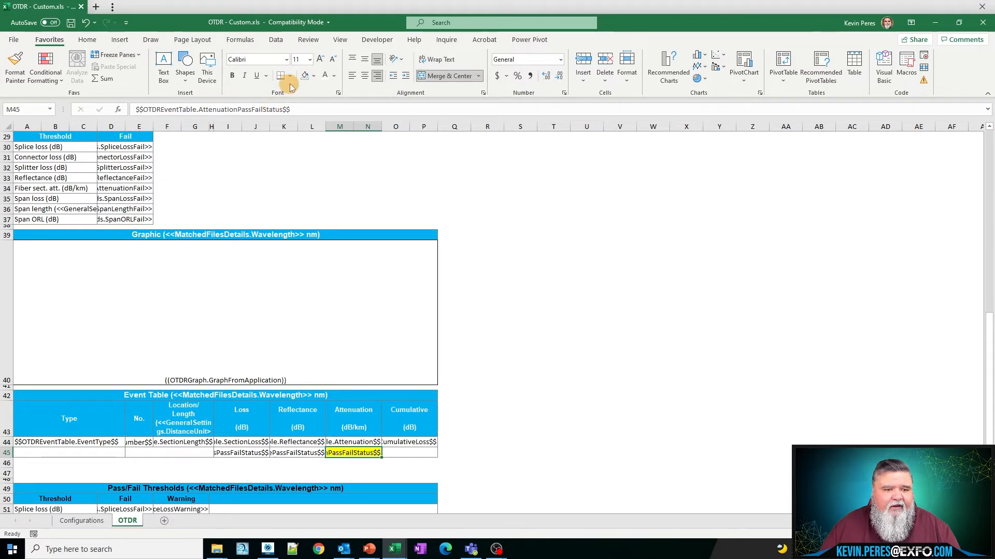
left_click(304, 77)
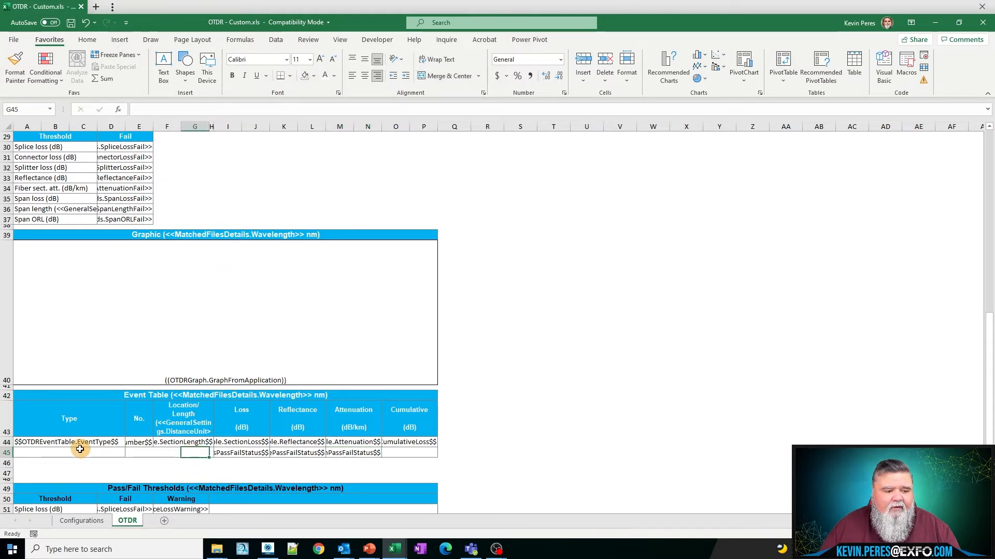
right_click(7, 453)
left_click(33, 431)
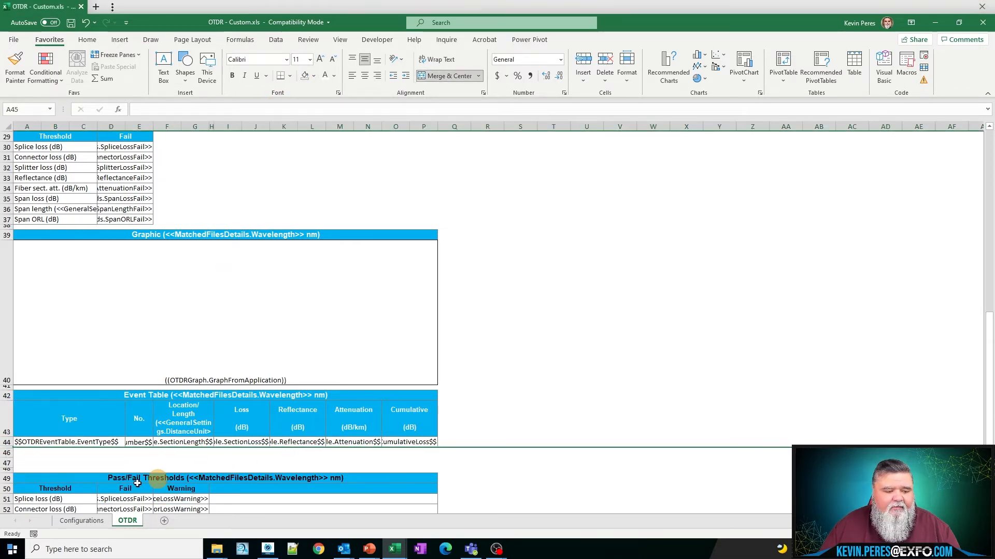
Delete rows 49 to 61 containing the old Pass/Fail Thresholds table below the Event Table
scroll(162, 479, "down", 5)
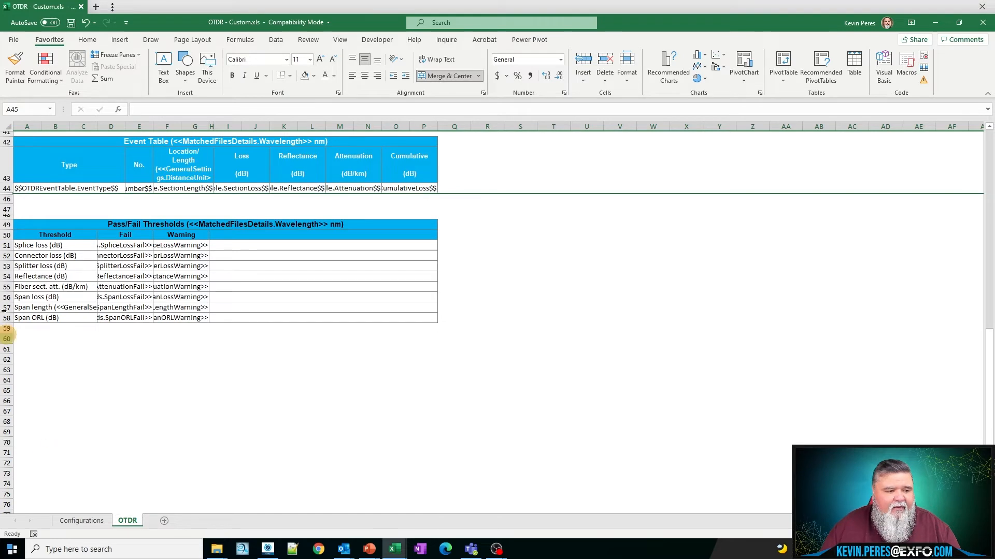
left_click_drag(4, 224, 7, 349)
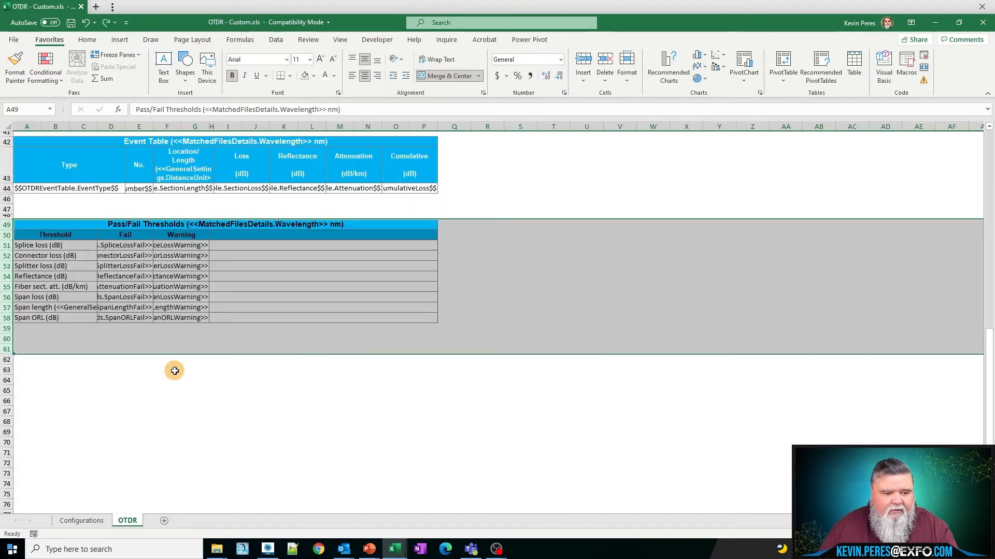
key("ctrl+minus")
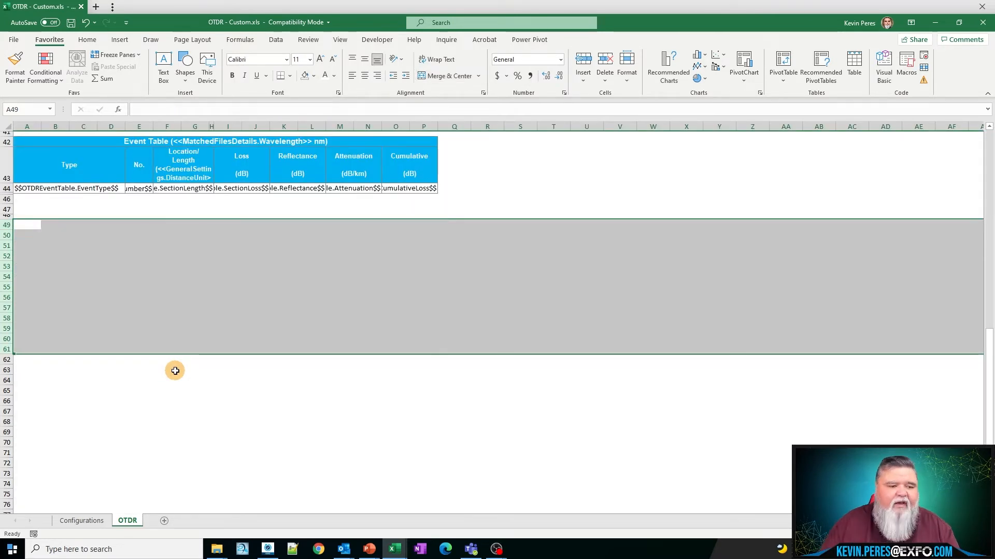
Widen the compressed EXFO logo in the Identification Information header
scroll(174, 371, "up", 13)
left_click(143, 254)
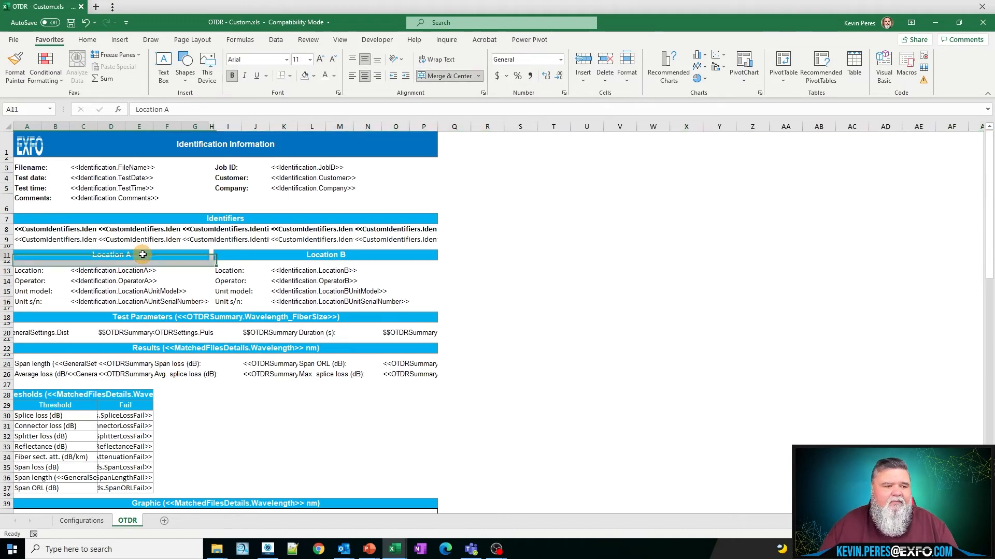
left_click(30, 145)
left_click_drag(60, 145, 84, 144)
left_click(134, 339)
Check the OTDR sheet's layout from the header down to the Graphic section and save the OTDR - Custom.xls template
scroll(101, 425, "down", 7)
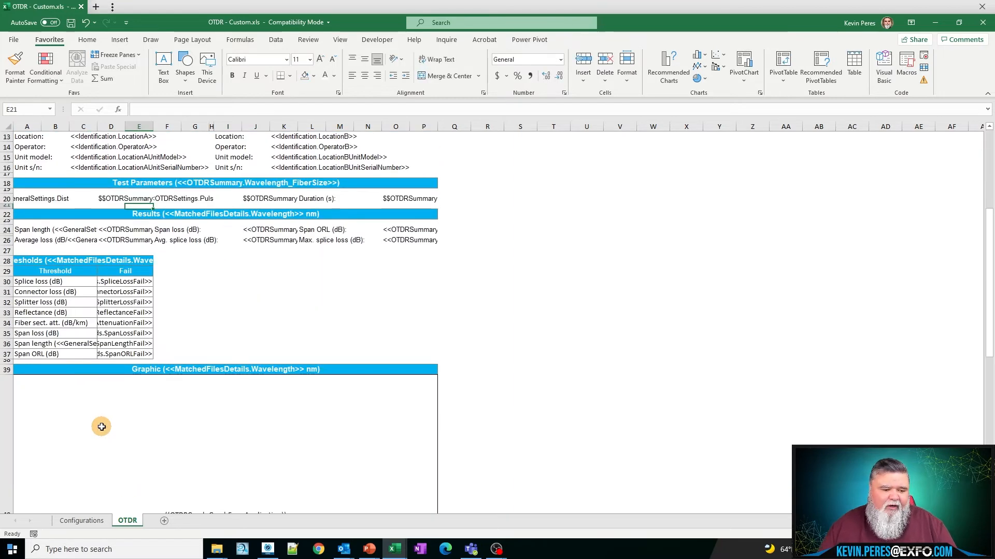
scroll(102, 427, "down", 3)
scroll(102, 429, "up", 10)
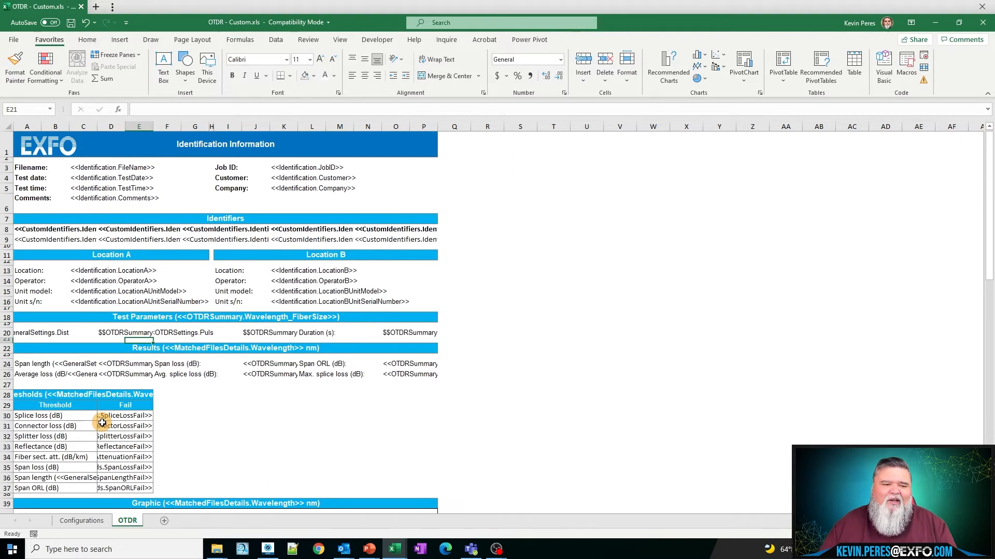
left_click(113, 271)
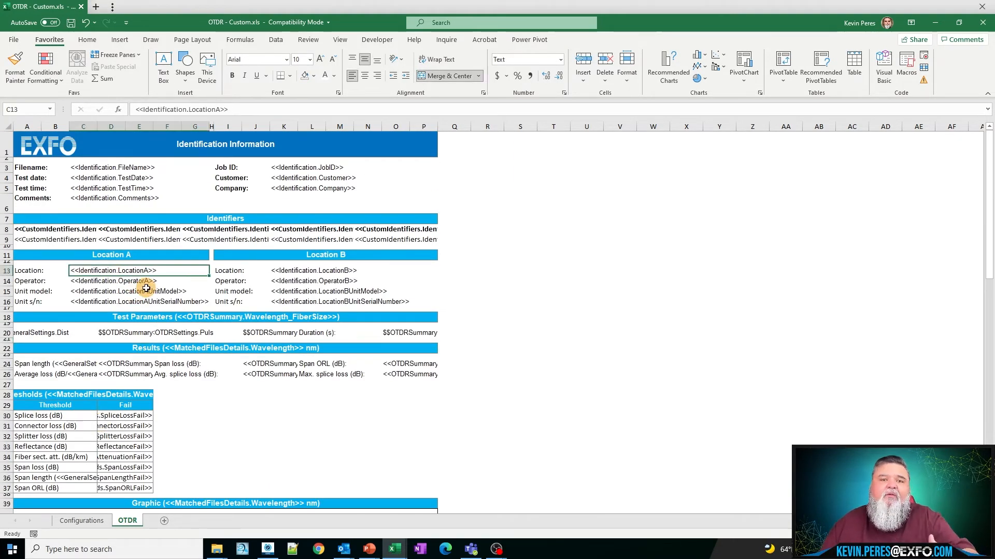
left_click(72, 23)
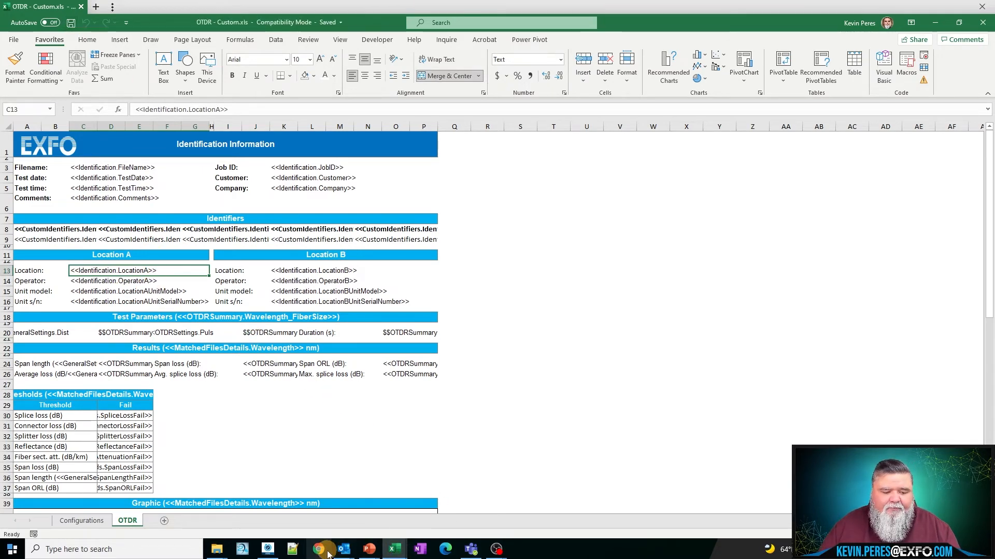
Switch to FastReporter and generate an Excel report from the OTDR - Custom template, replacing the existing GDMN02; 0001.xls file
left_click(270, 552)
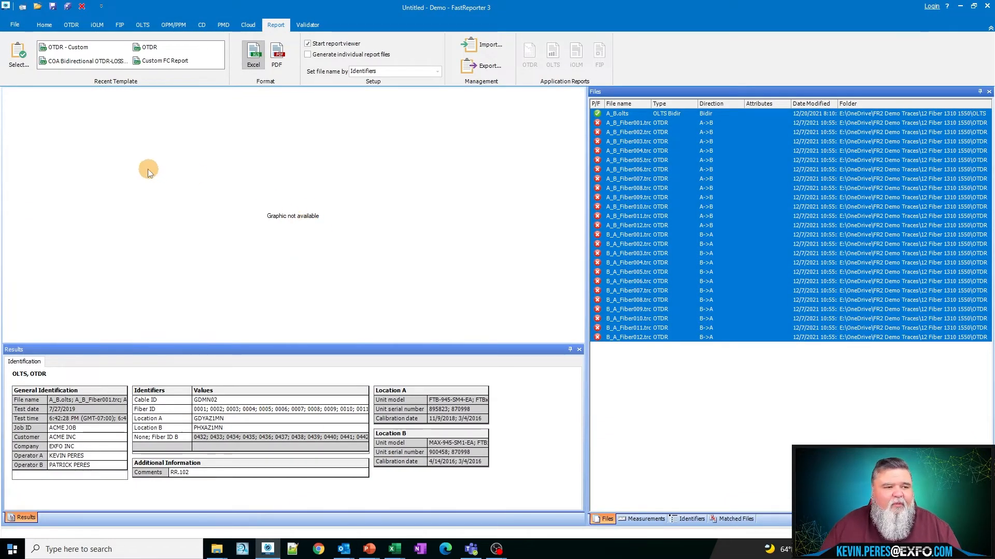
left_click(19, 54)
left_click(372, 125)
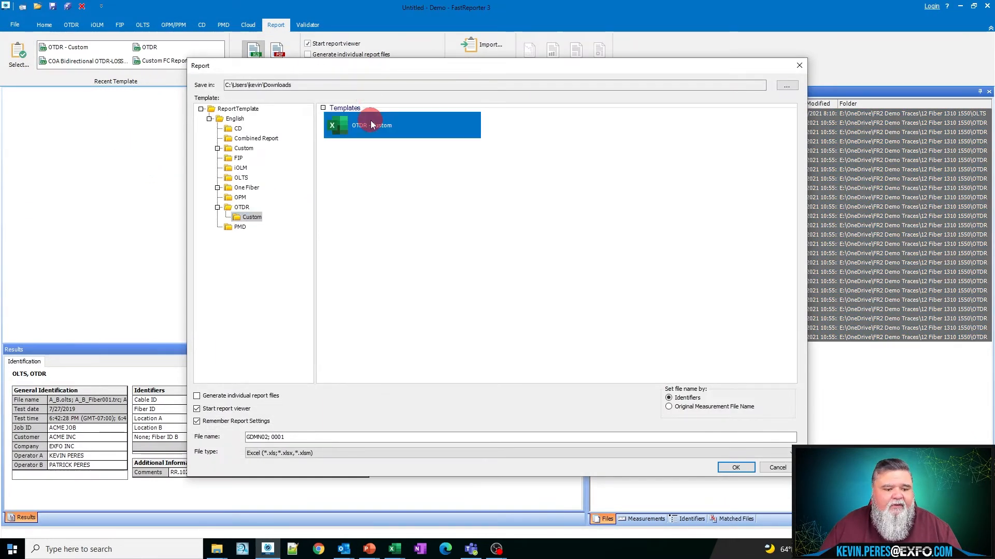
left_click(746, 468)
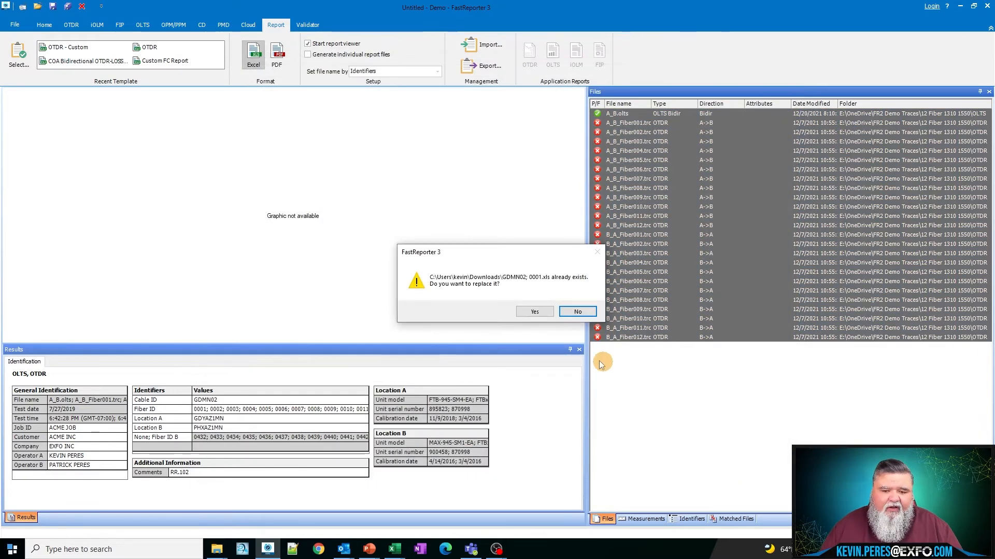
left_click(538, 311)
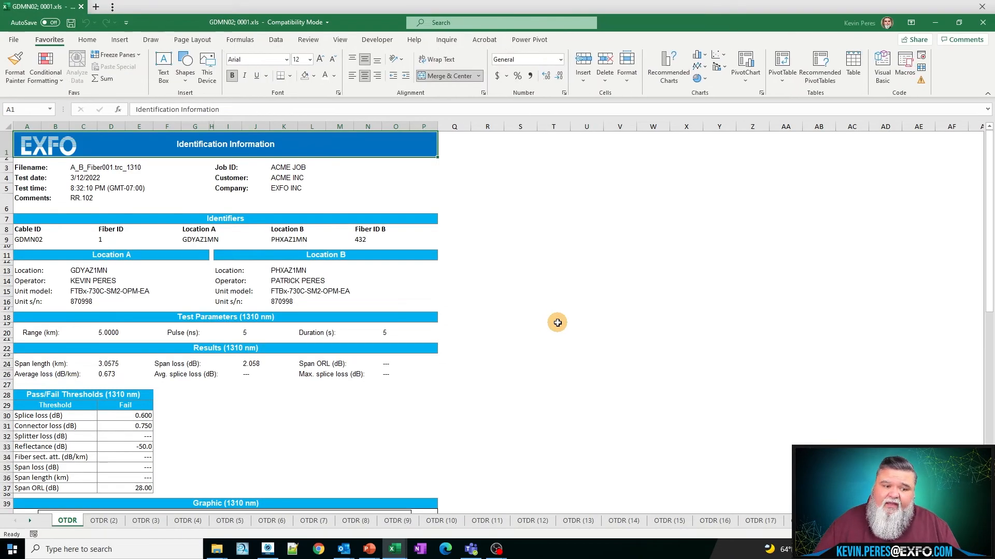
Review the new report from the Results section and graphic down to the Event Table
left_click(235, 345)
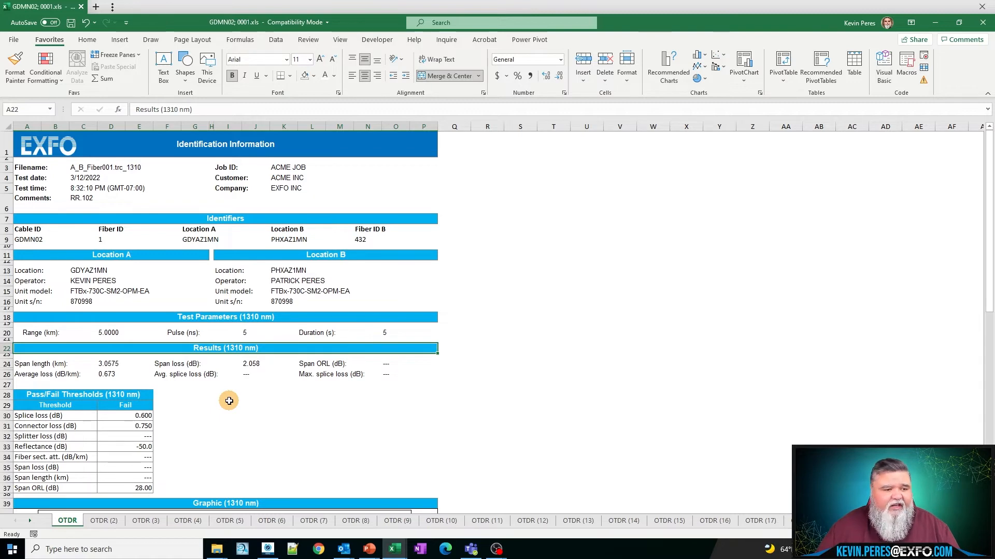
scroll(266, 451, "down", 4)
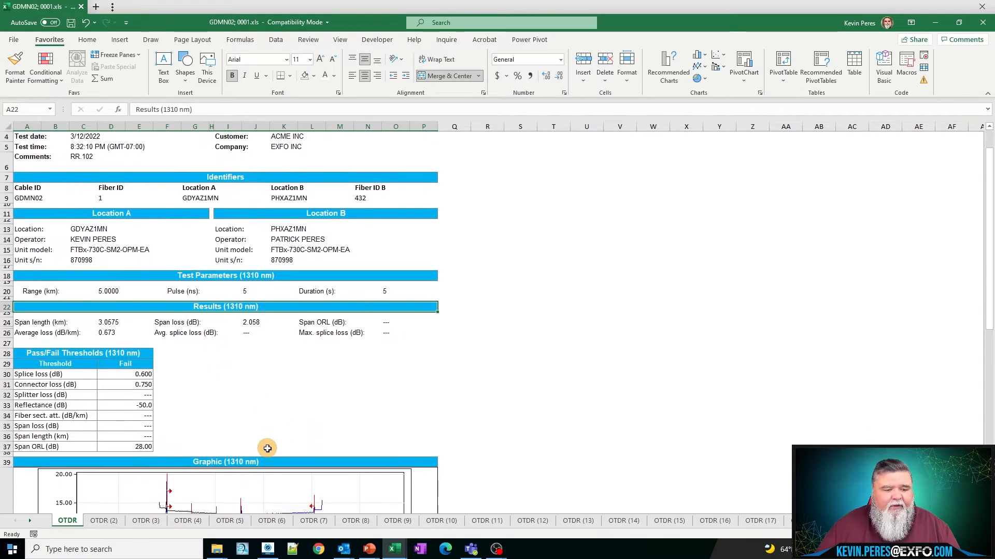
scroll(321, 348, "up", 1)
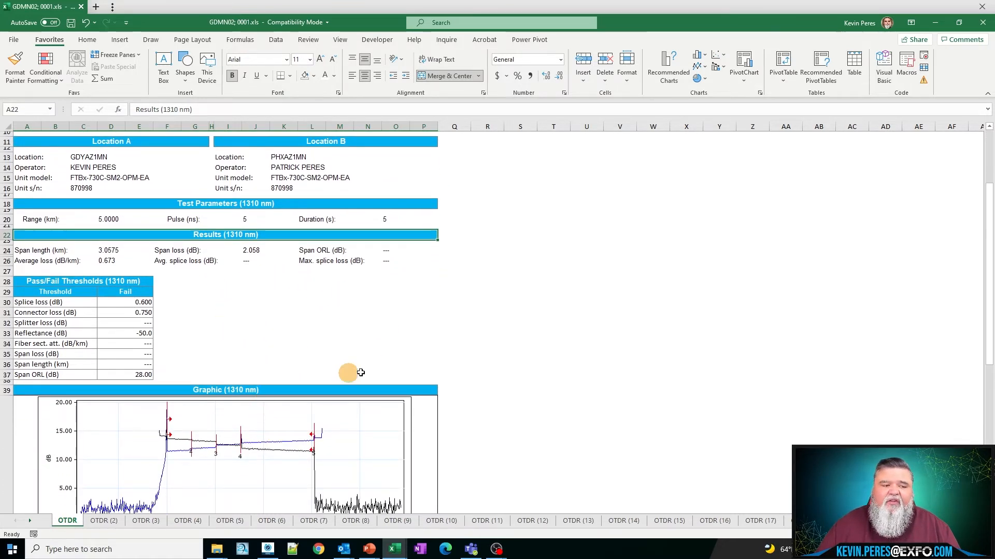
scroll(328, 382, "down", 10)
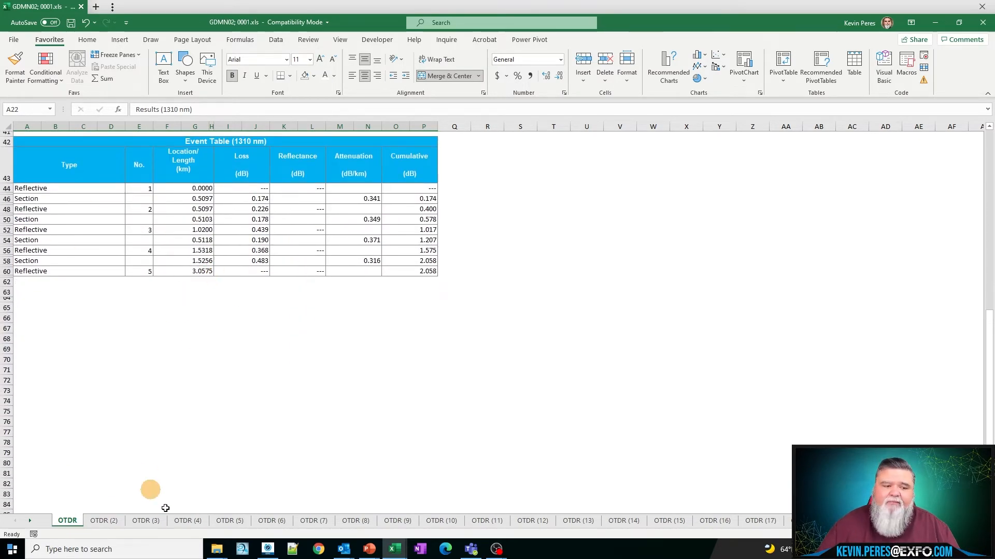
Review the second OTDR sheet of the report from the graphic and event table up to the Test Parameters section
left_click(103, 521)
scroll(155, 447, "down", 10)
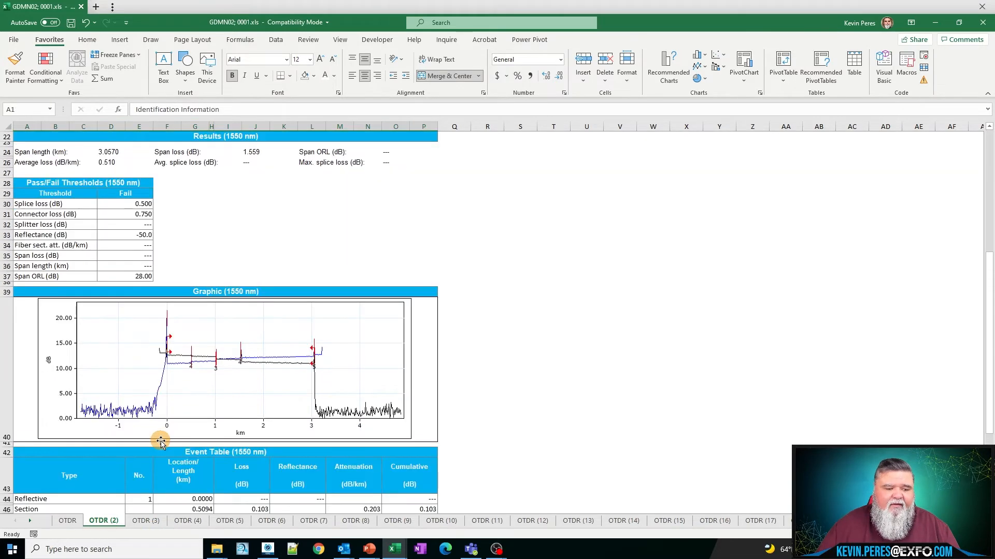
scroll(162, 438, "up", 10)
left_click(140, 322)
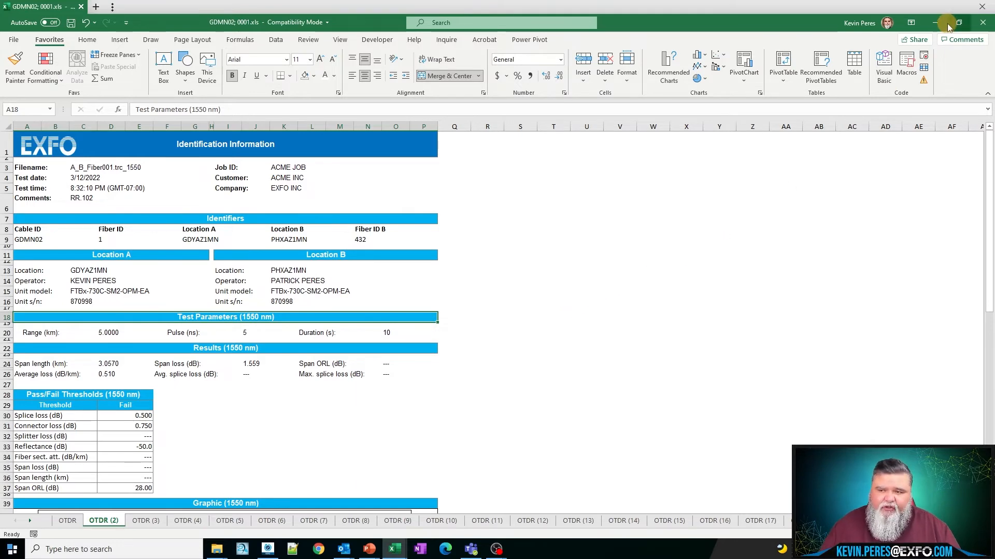
Switch to File Explorer and open the OTDR Advanced Cable.xls template from the English report templates' OTDR folder
left_click(217, 552)
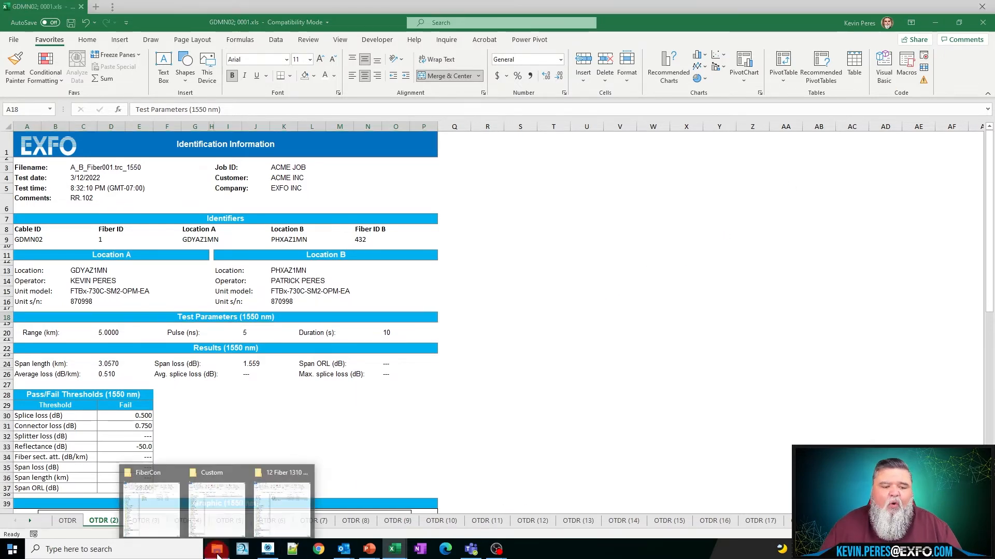
left_click(269, 505)
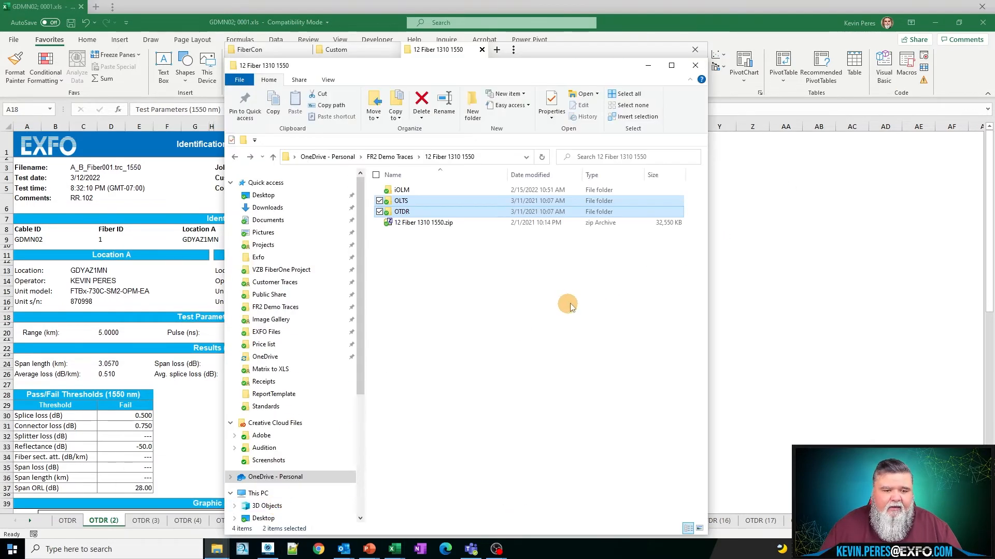
left_click(361, 50)
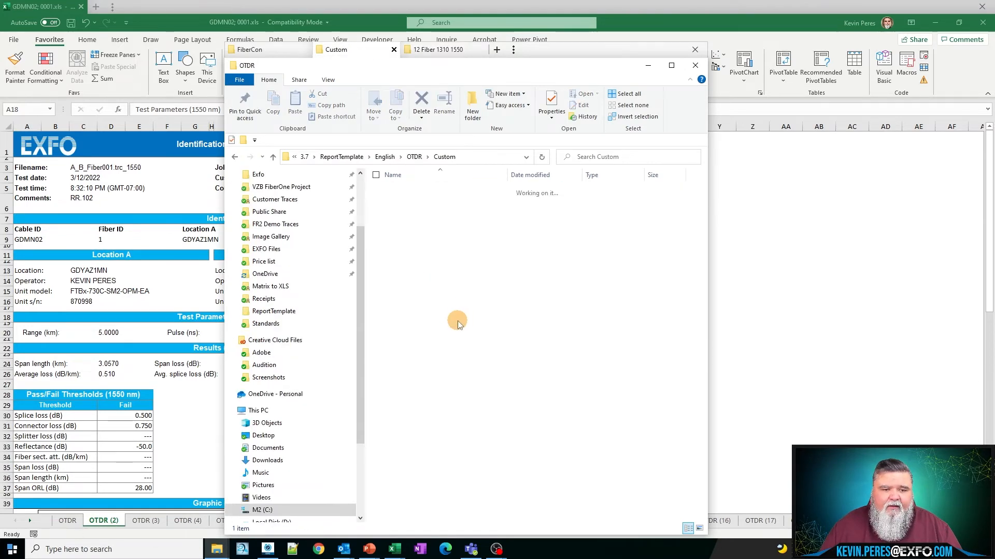
key("alt+Up")
key("alt+Up")
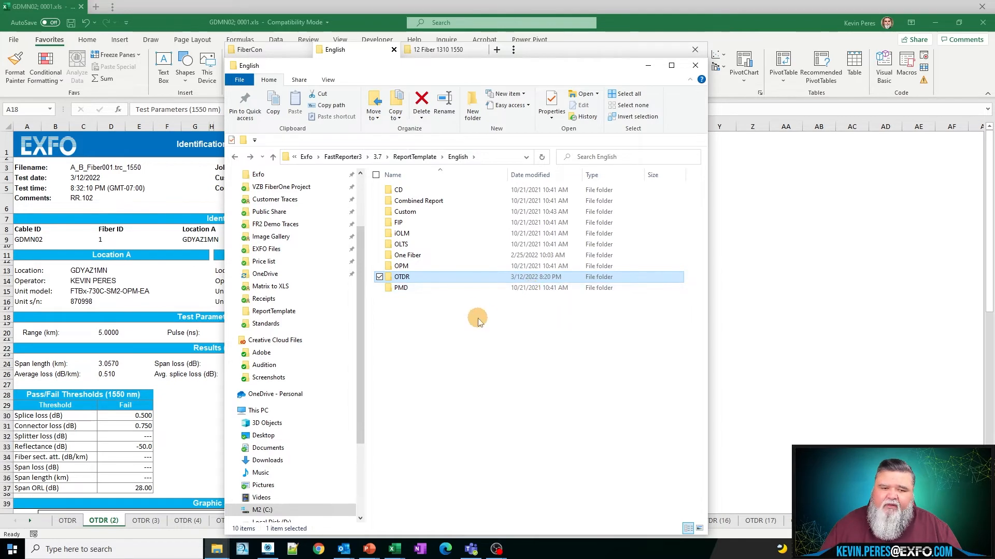
double_click(418, 277)
left_click(448, 215)
double_click(449, 214)
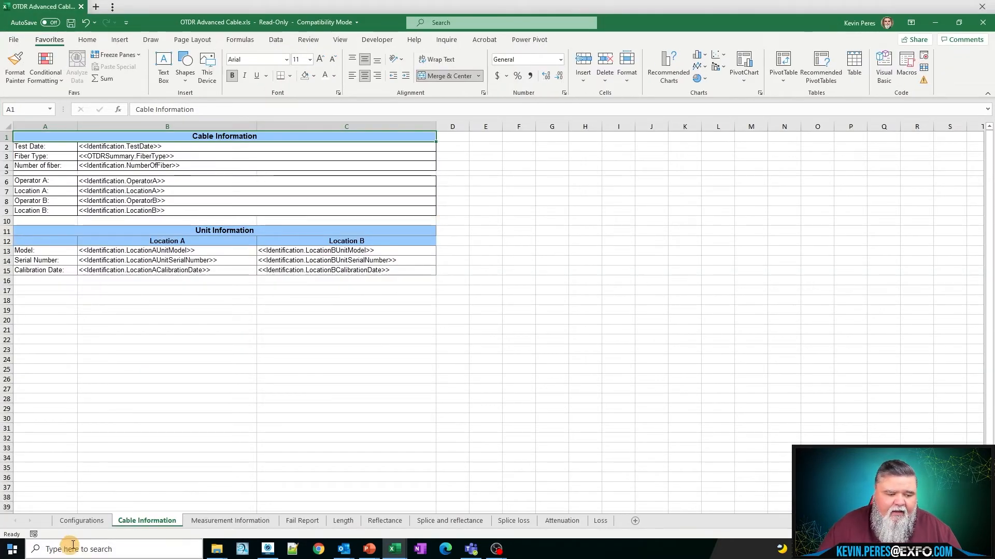
Examine the Configurations sheet's SheetType list and the SheetName, Range and Filter table
left_click(81, 520)
scroll(114, 357, "up", 10)
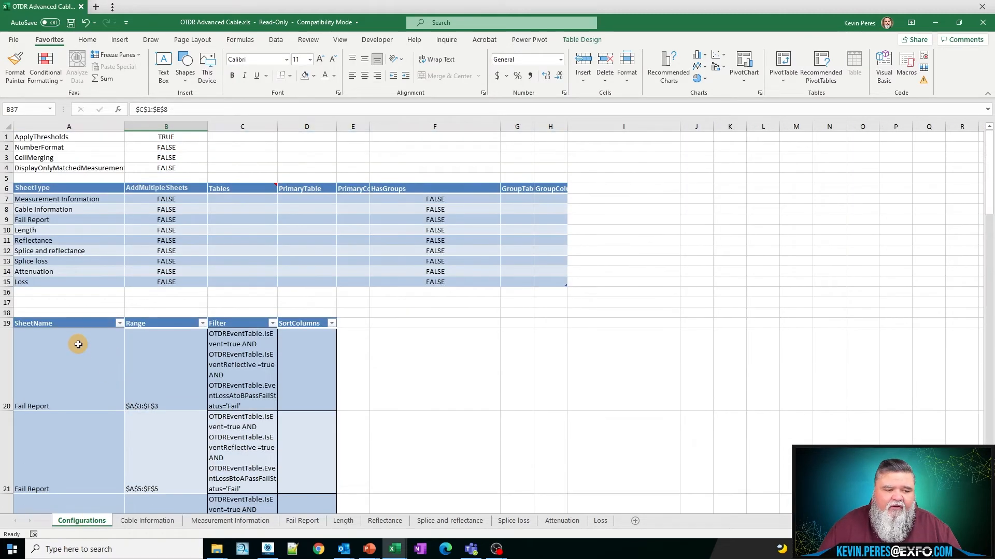
left_click(78, 347)
left_click(75, 262)
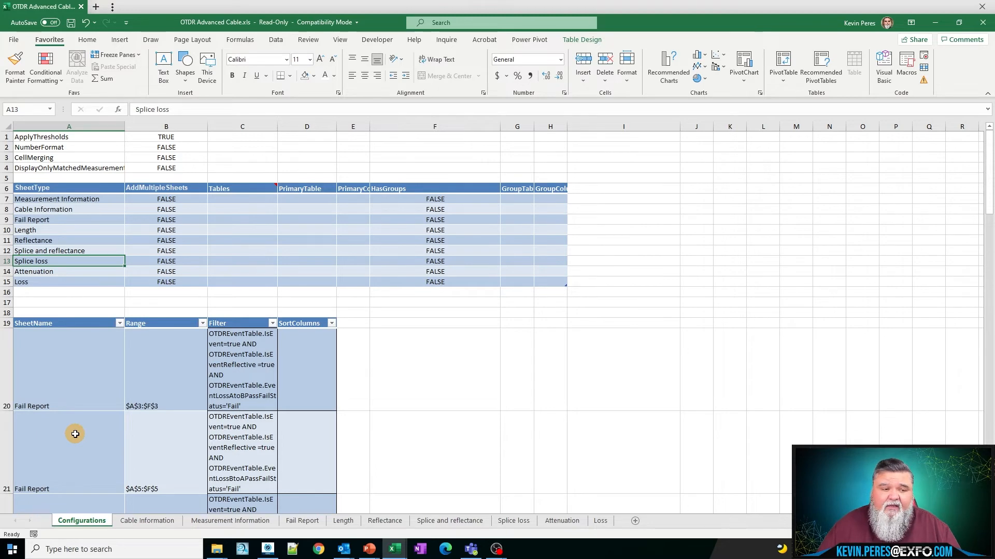
Examine the single-value tags on the Cable Information sheet and the Pass/Fail Thresholds wavelength tag on the Measurement Information sheet
left_click(139, 520)
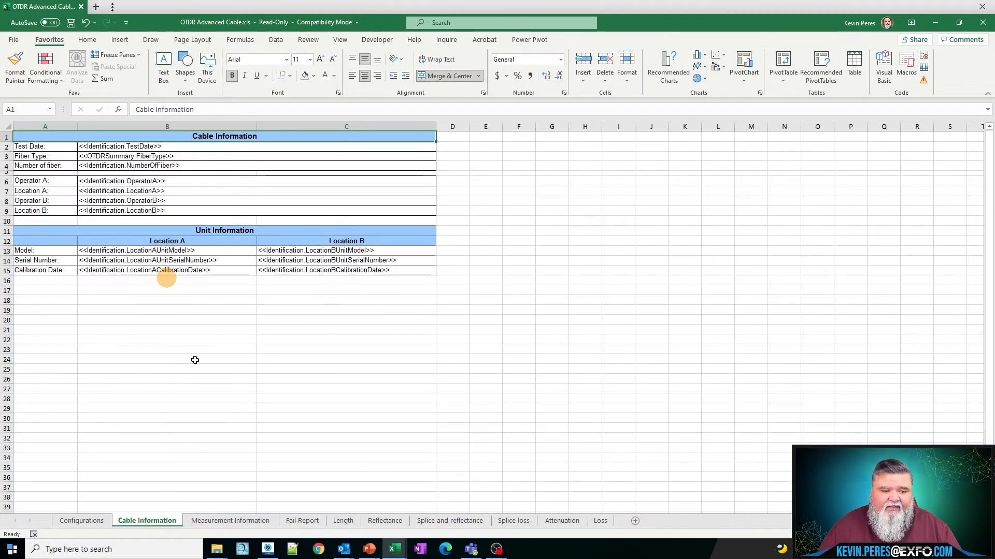
left_click(230, 522)
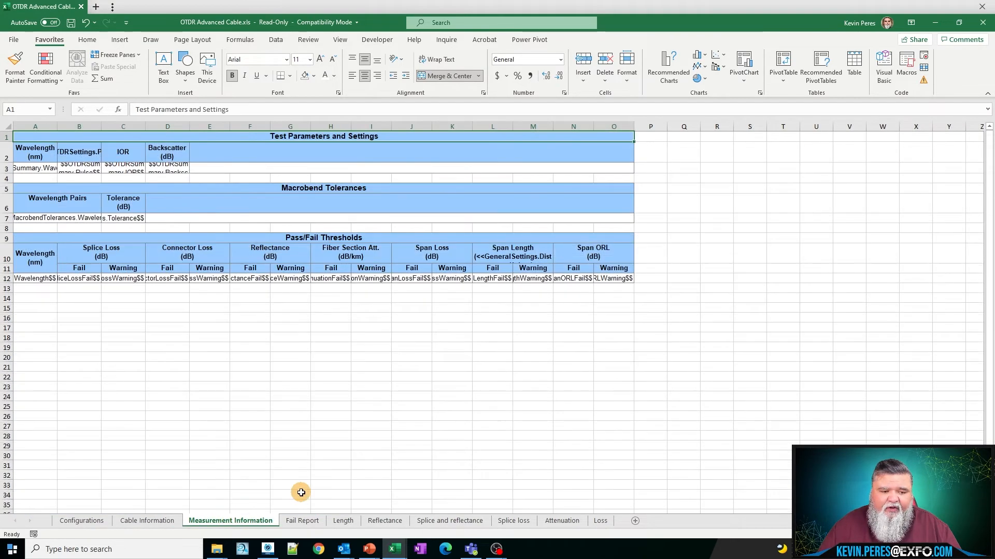
left_click(155, 522)
left_click(137, 271)
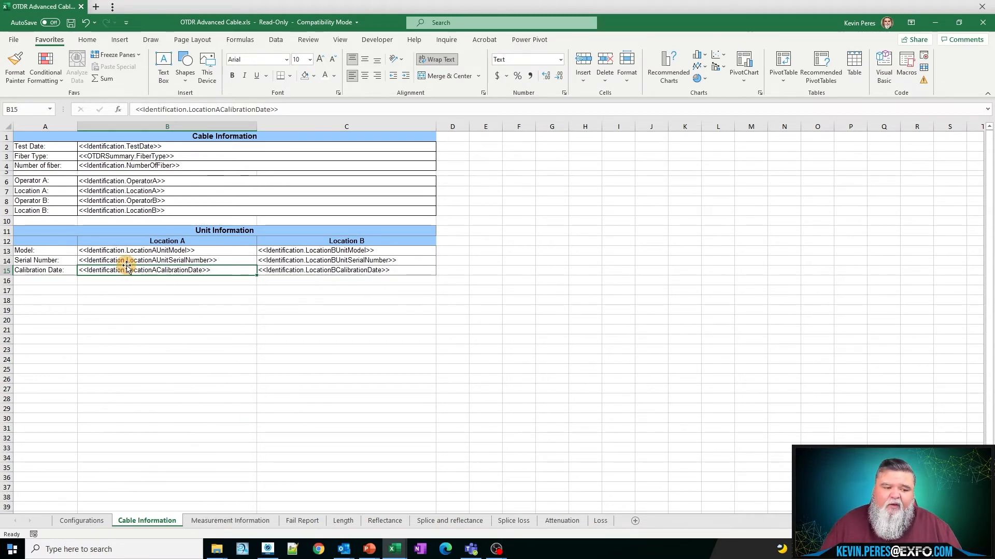
left_click(229, 520)
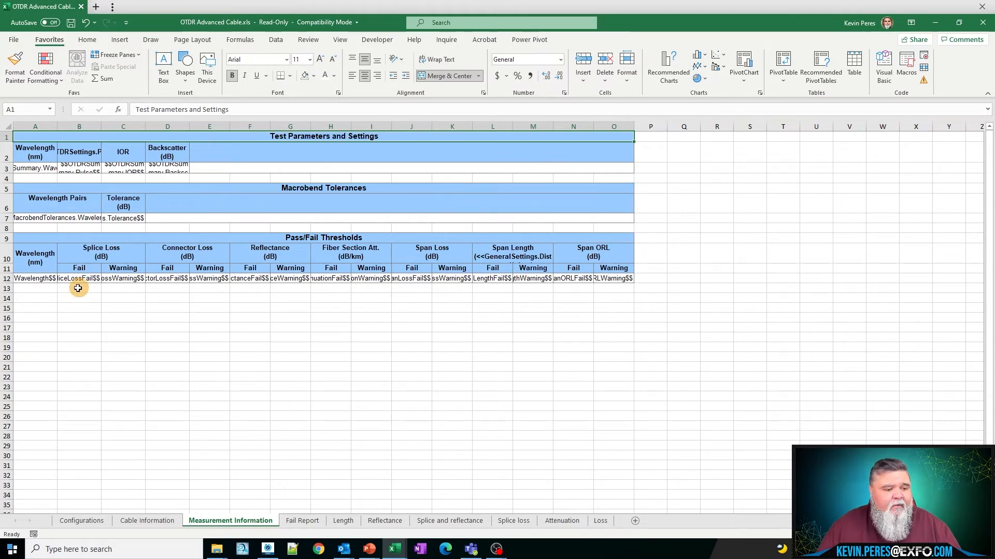
left_click(43, 280)
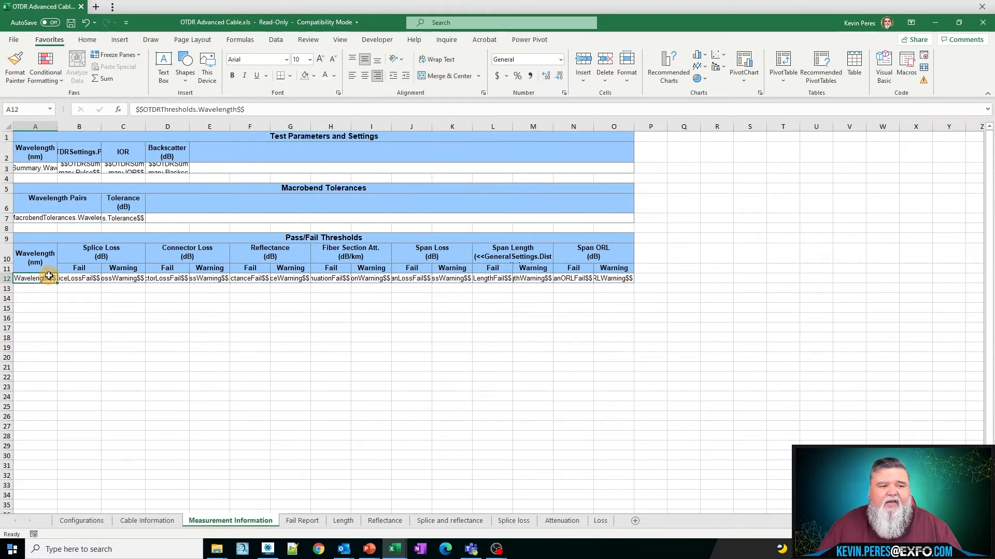
left_click(48, 288)
left_click(49, 280)
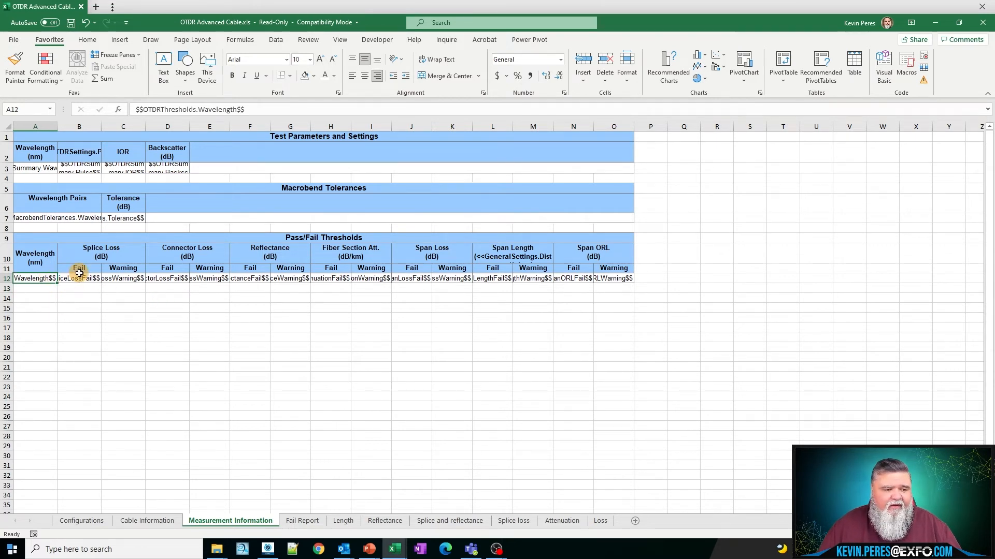
Look through the failure tables on the Fail Report sheet and the layouts of the Length and Reflectance sheets
left_click(303, 521)
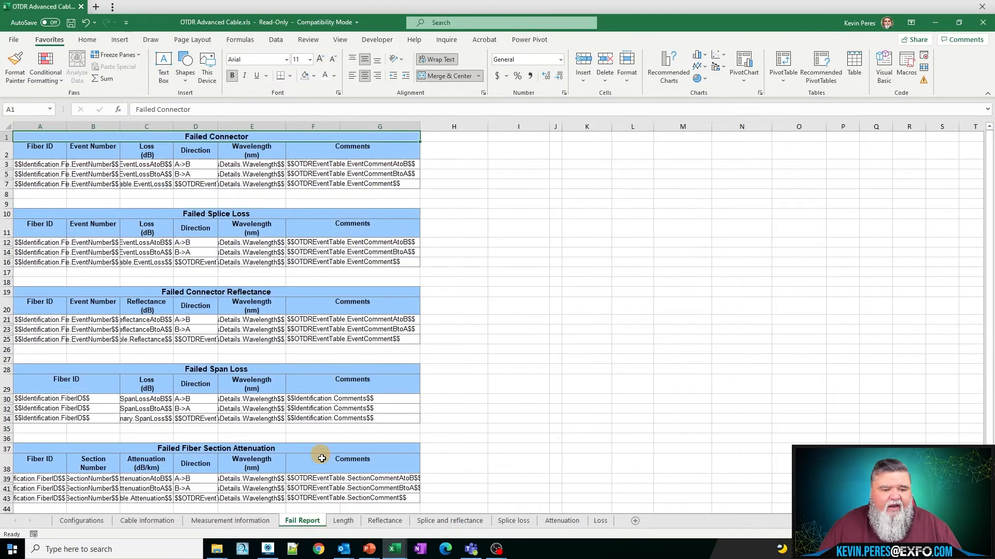
scroll(321, 451, "down", 4)
left_click(342, 520)
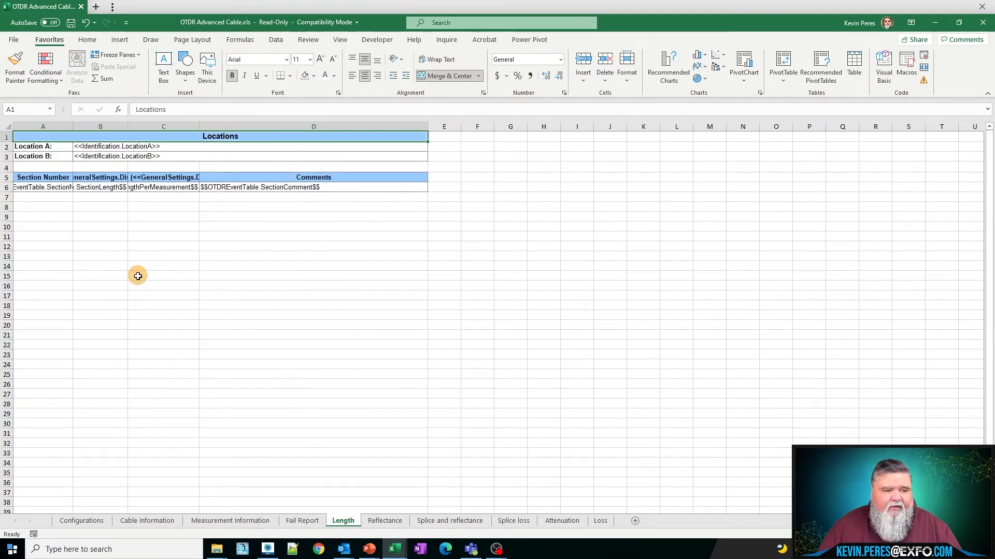
left_click(383, 520)
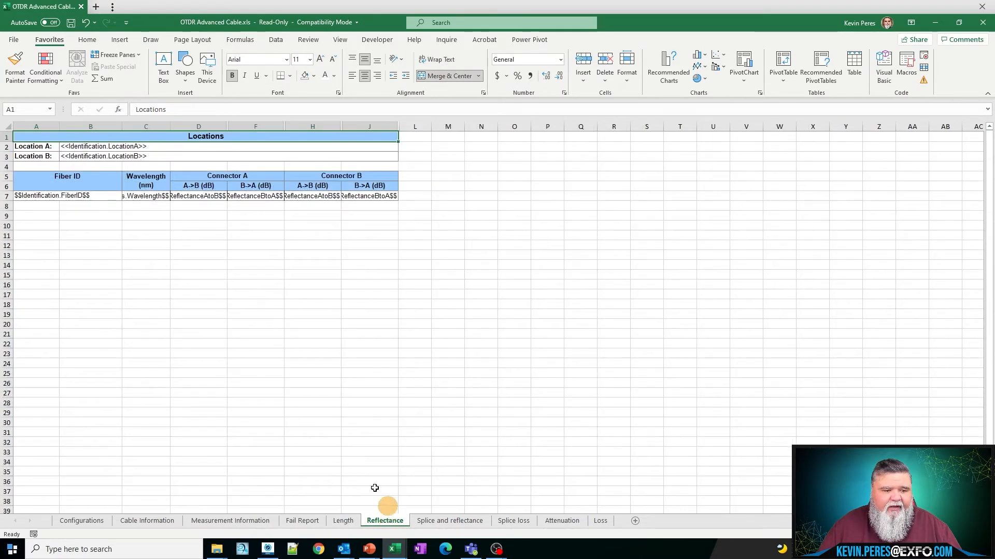
Inspect the bracketed A->B event loss tag in cell C7 of the Splice and reflectance sheet without changing it
left_click(440, 521)
left_click(161, 211)
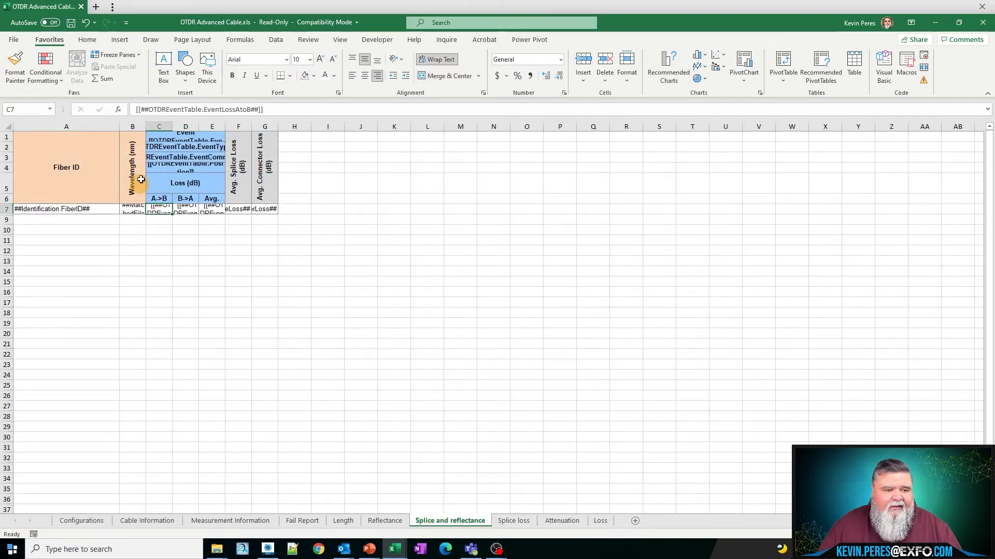
left_click(137, 110)
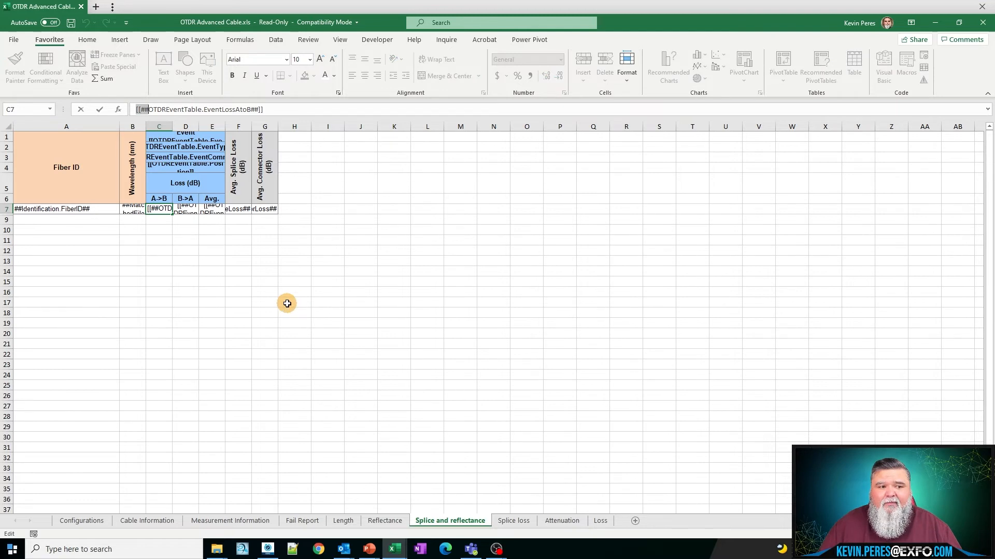
left_click(178, 266)
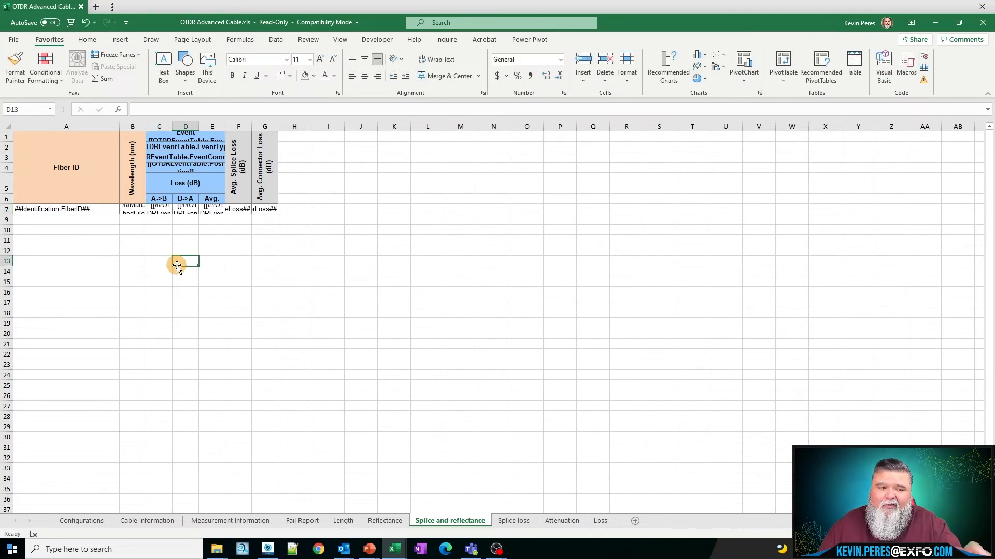
Return to the Configurations sheet for a last check and close OTDR Advanced Cable.xls without saving
left_click(83, 522)
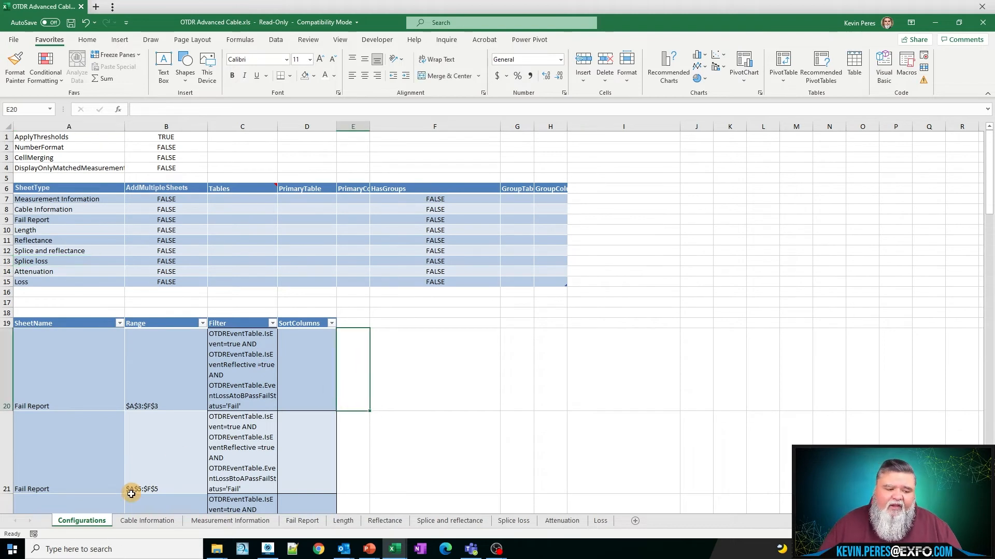
right_click(98, 519)
left_click(125, 495)
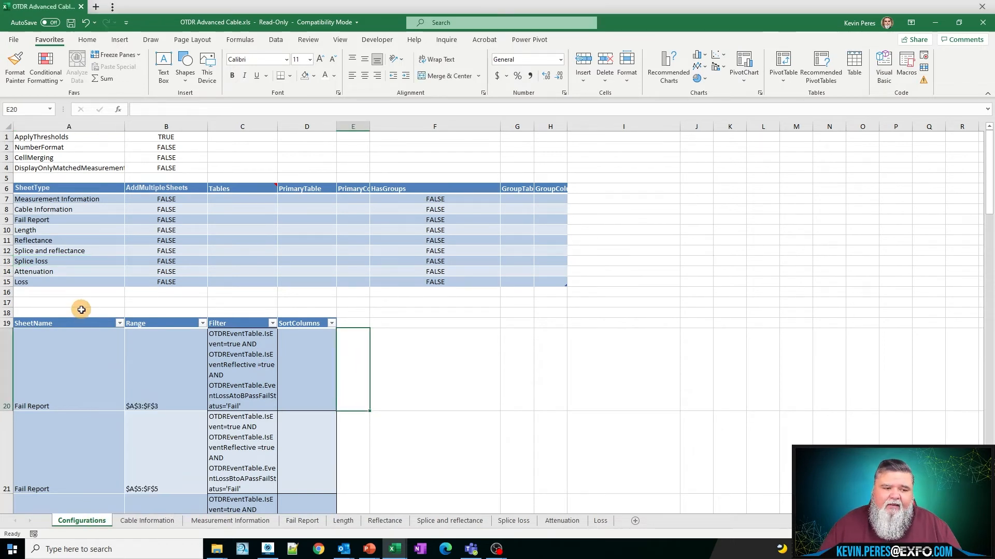
left_click(86, 310)
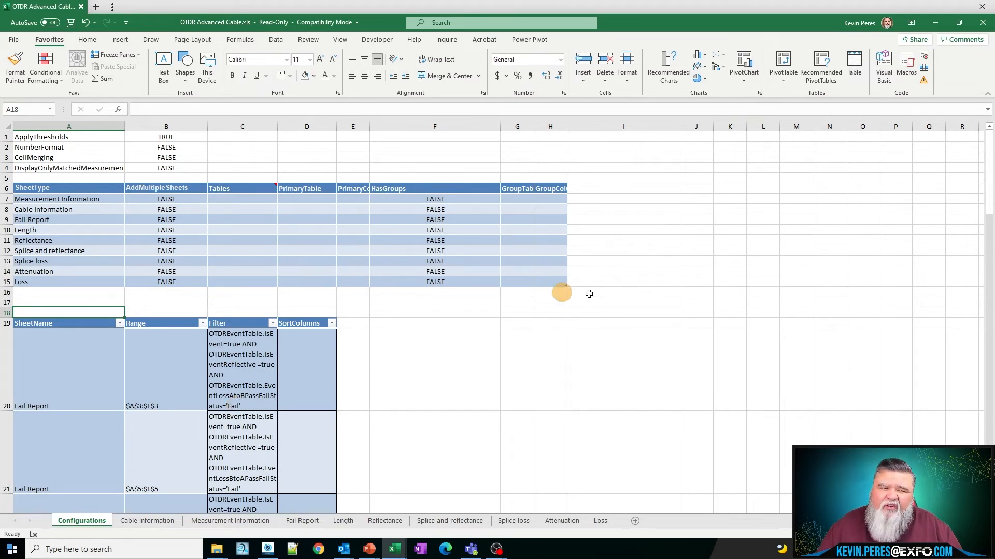
left_click(980, 8)
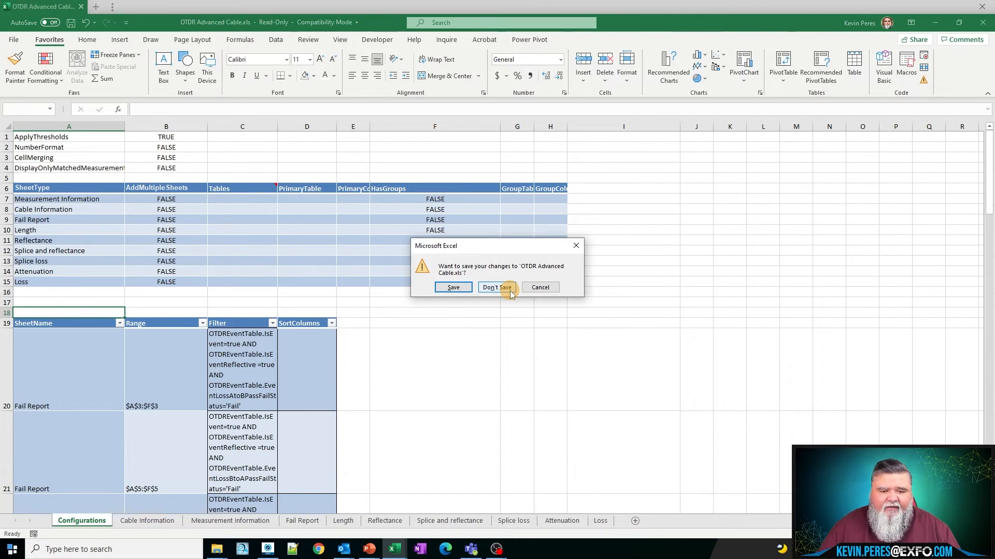
left_click(510, 291)
Switch from the OTDR report to FastReporter and bring up the Remove option for the selected measurement files
scroll(163, 459, "down", 3)
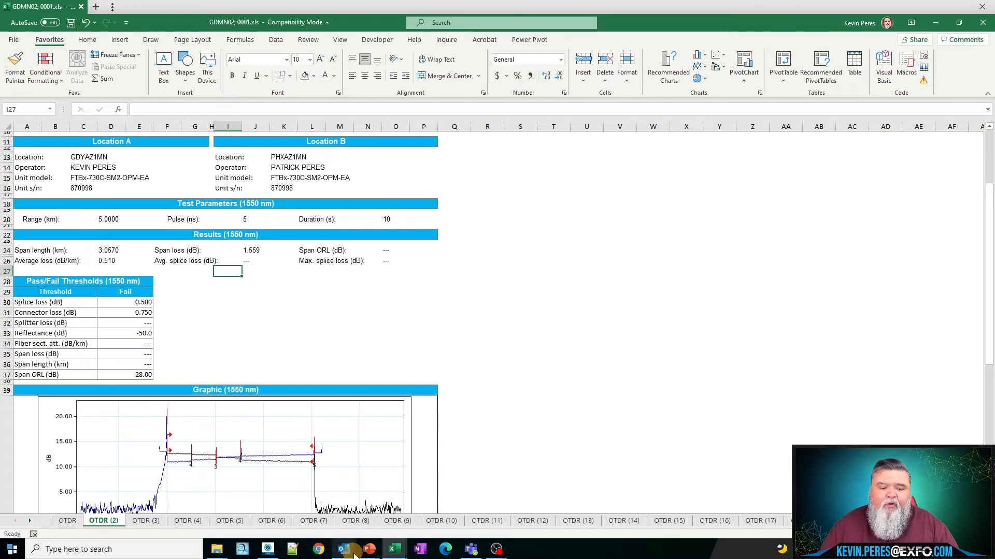
mouse_move(268, 549)
left_click(275, 502)
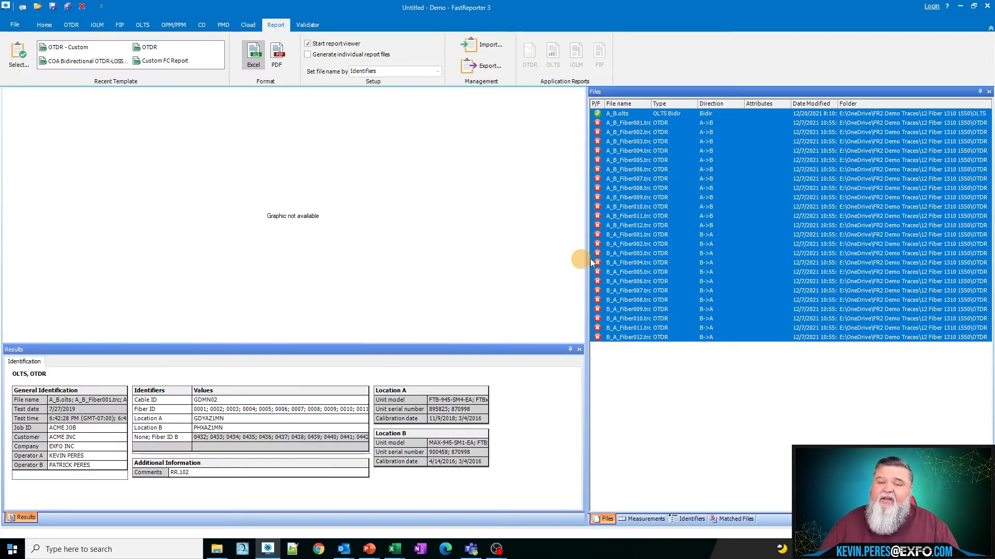
right_click(716, 310)
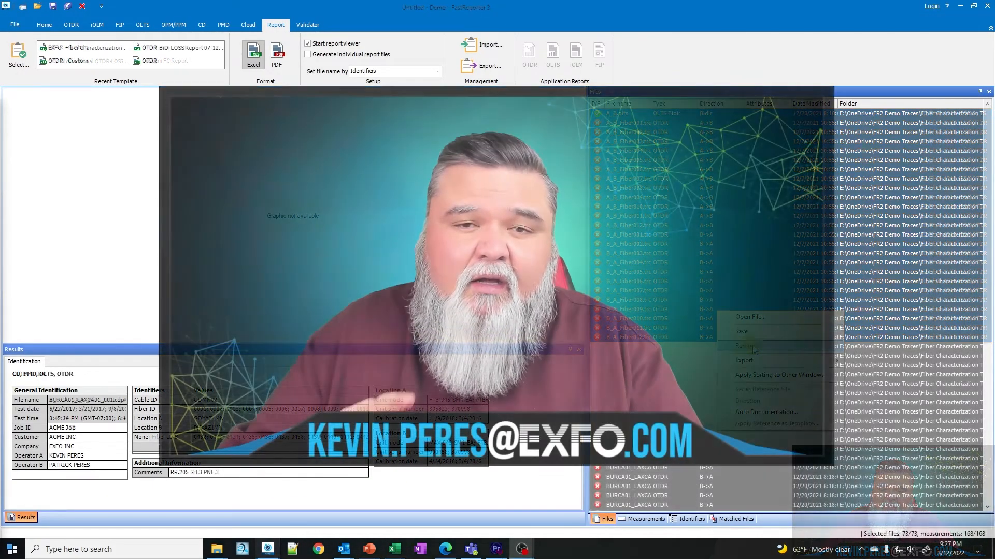
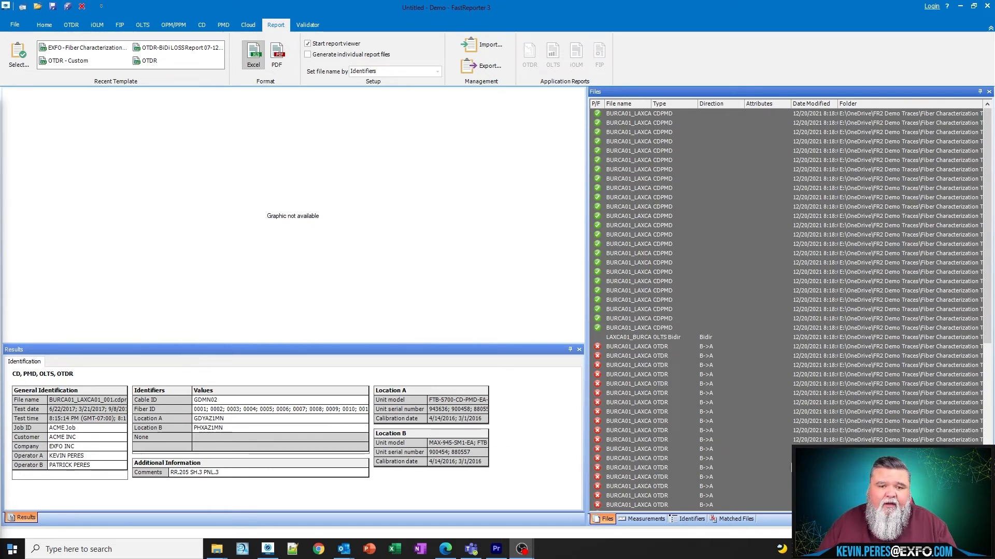
Generate an Excel report named FC Report DEMO from all loaded files with the EXFO - Fiber Characterization Report 3-2022 template
left_click(659, 337)
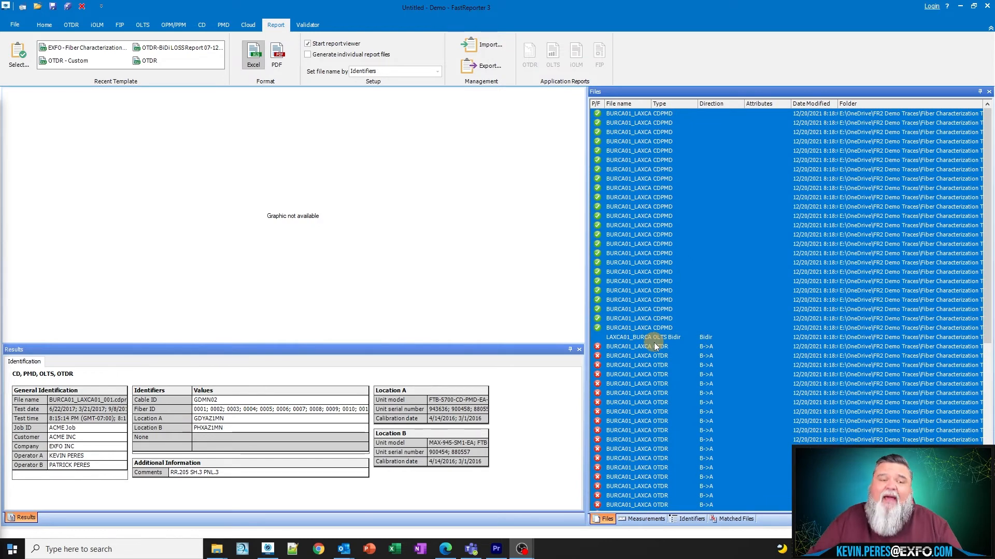
left_click(18, 56)
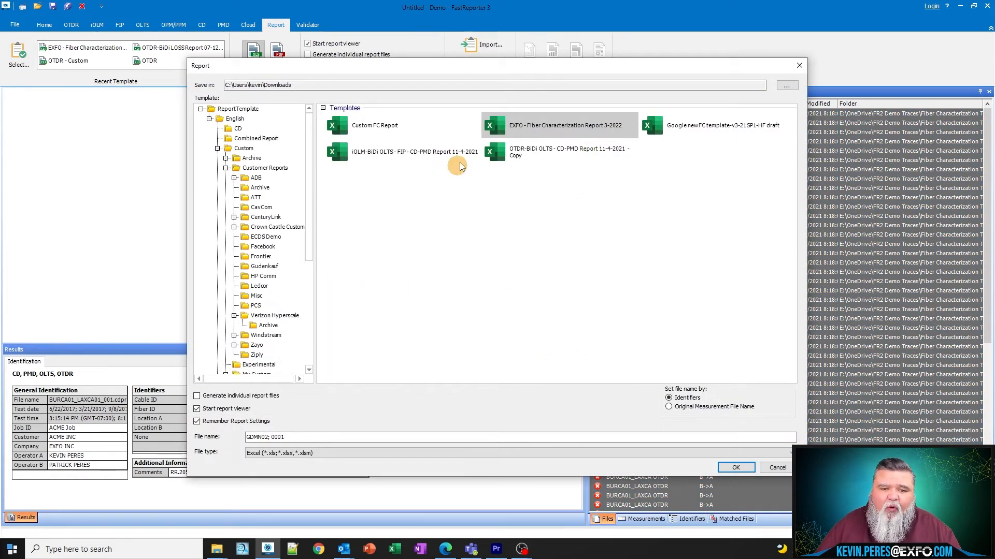
left_click(551, 131)
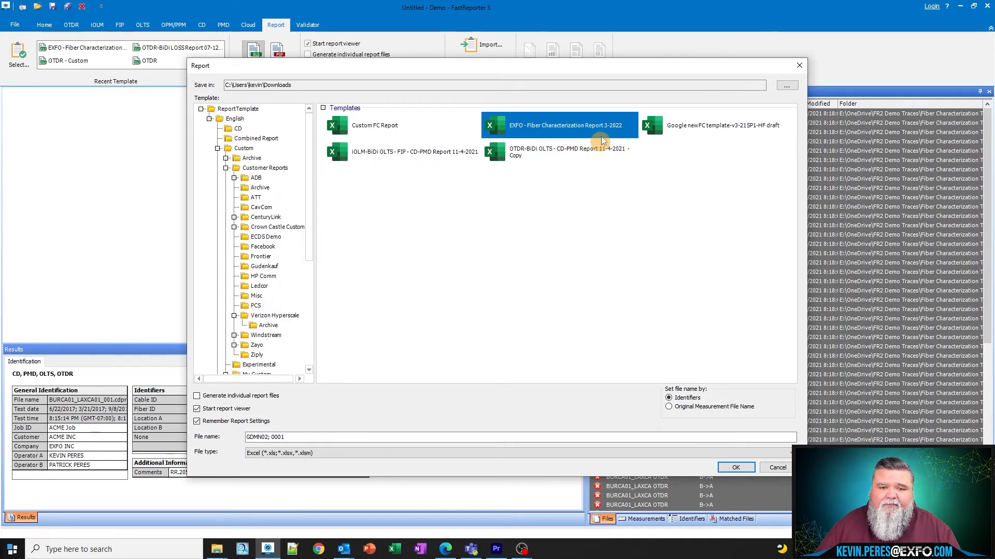
triple_click(259, 438)
type("FC")
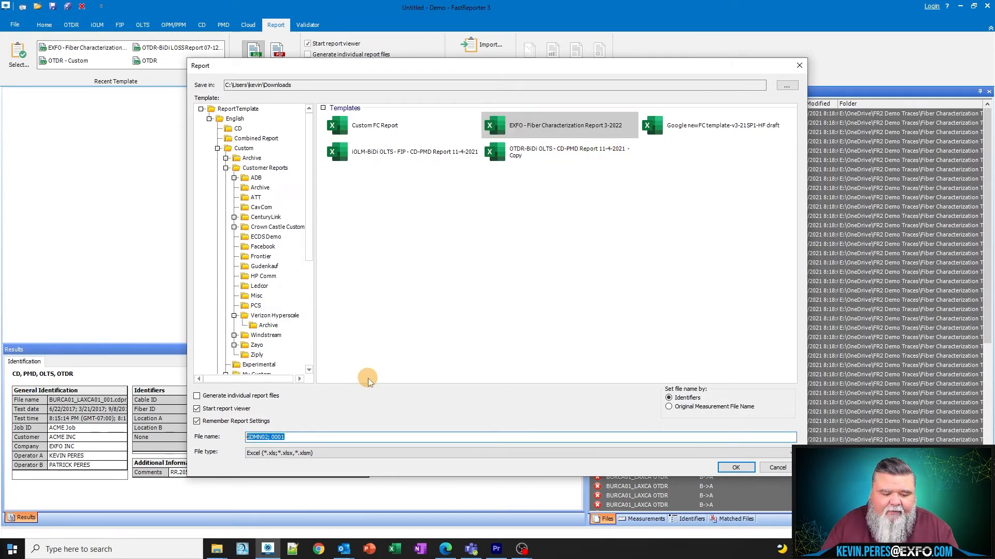
type(" Report DEMO")
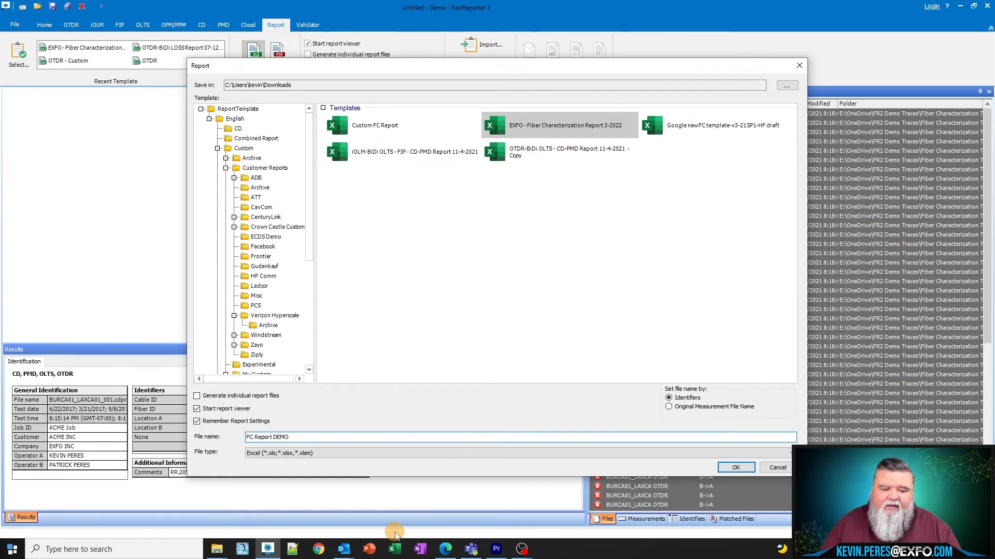
left_click(741, 464)
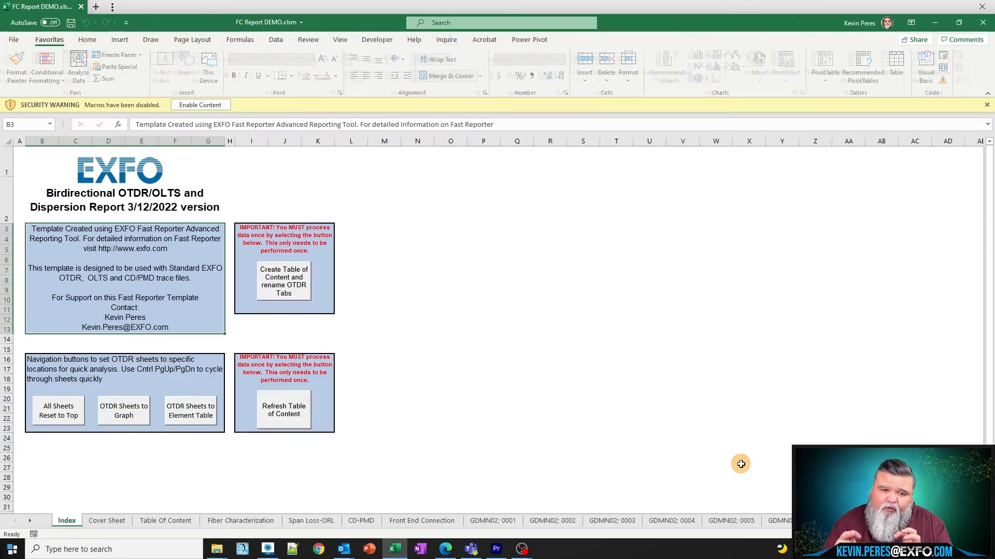
Enable the workbook's macros, create the table of content and rename the OTDR tabs to their fiber IDs
left_click(222, 107)
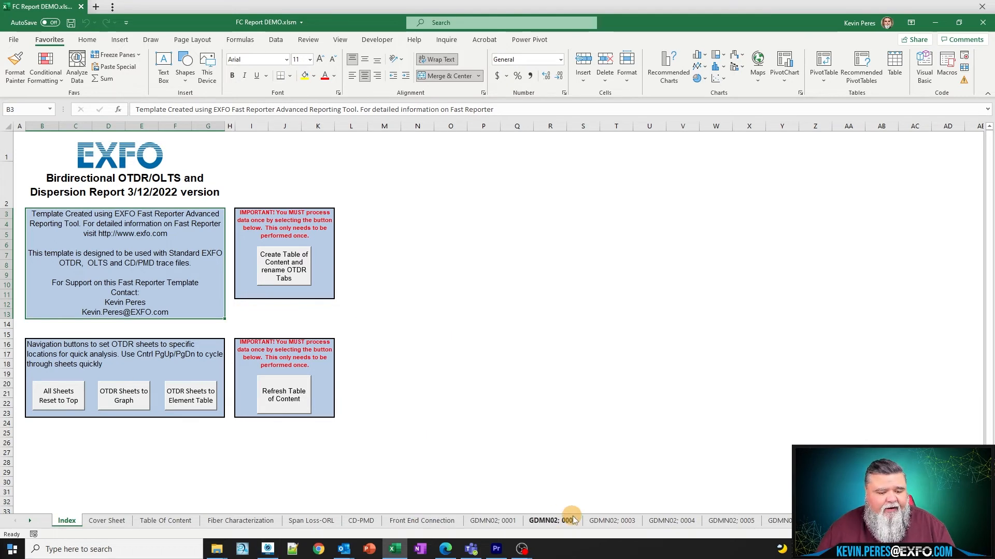
left_click(283, 266)
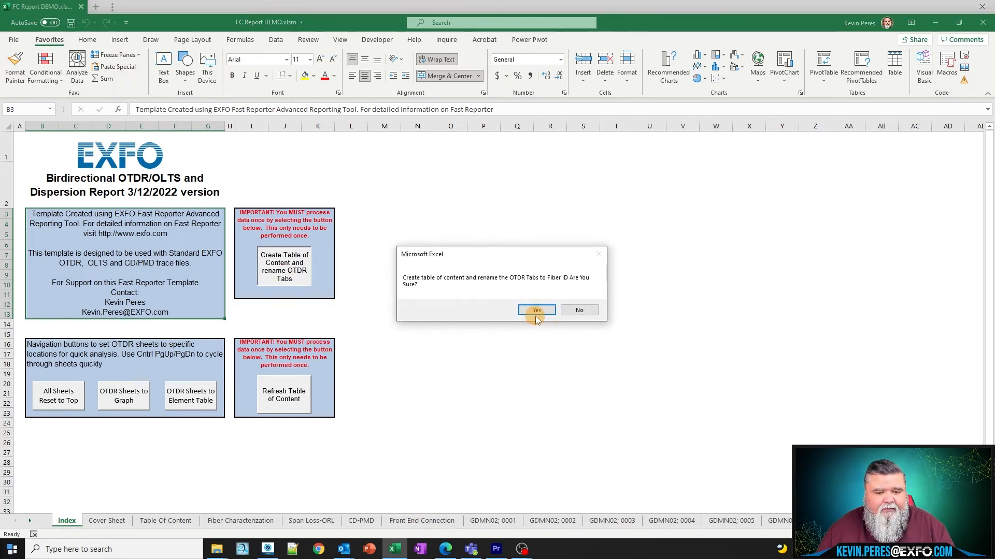
left_click(537, 310)
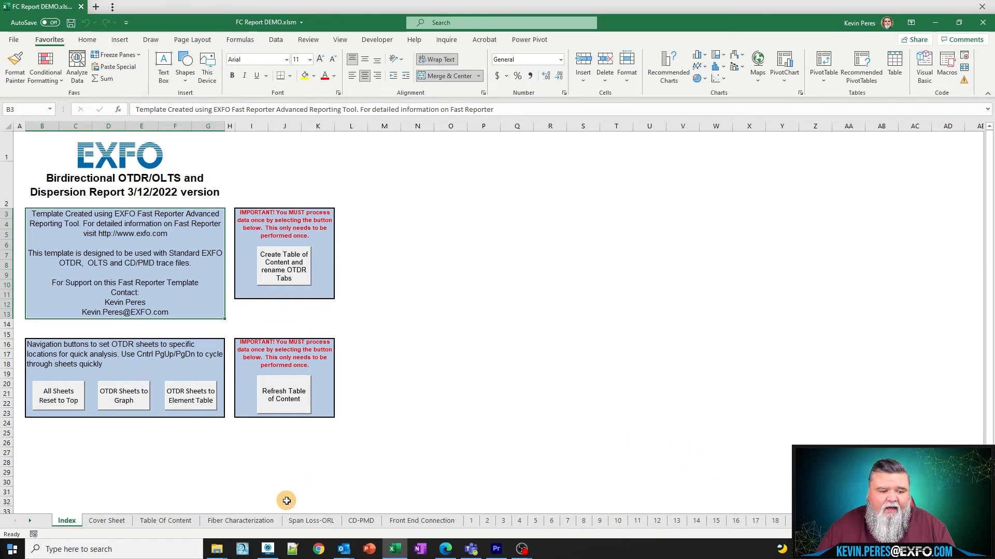
Review the Cover Sheet, Table Of Content, Fiber Characterization, Span Loss-ORL, CD-PMD and Front End Connection sheets in order
left_click(103, 521)
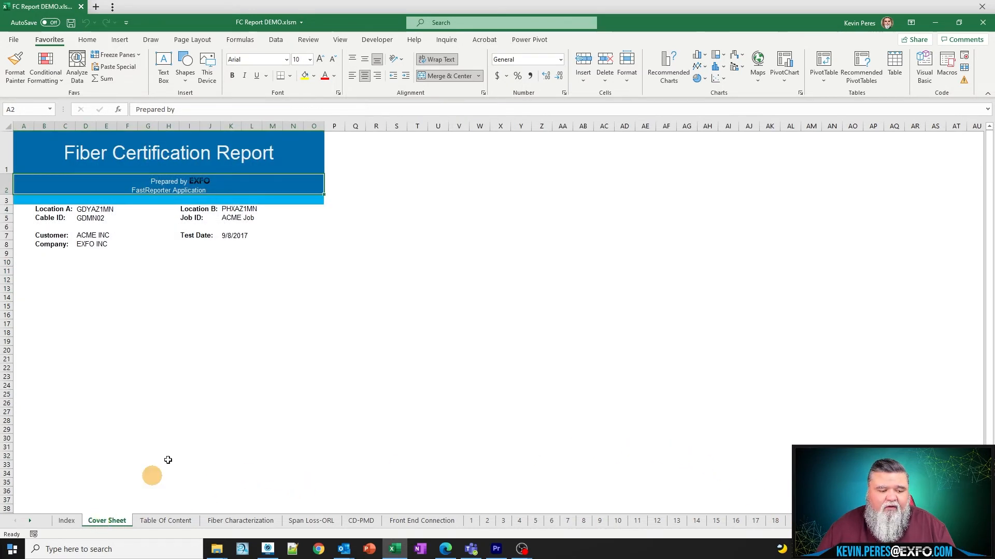
left_click(165, 521)
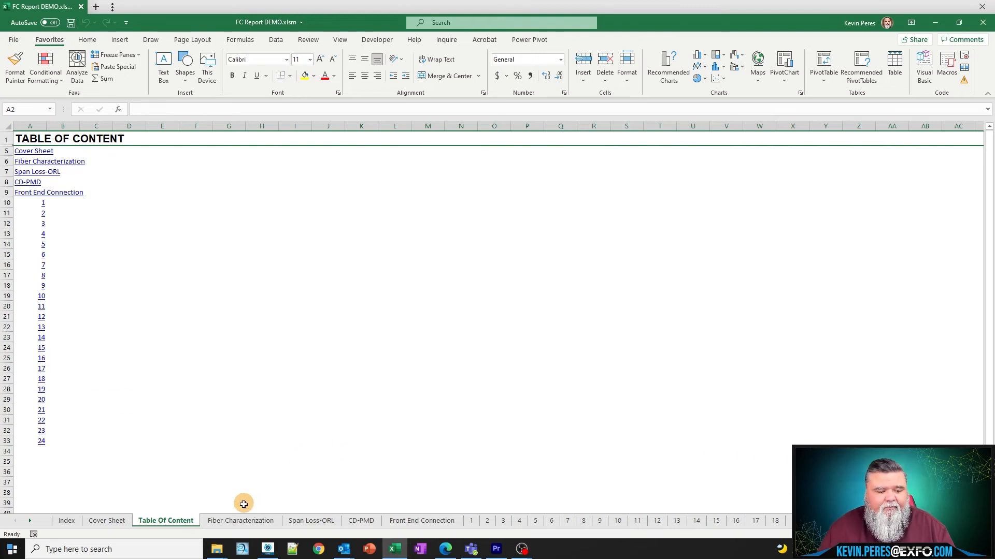
left_click(241, 520)
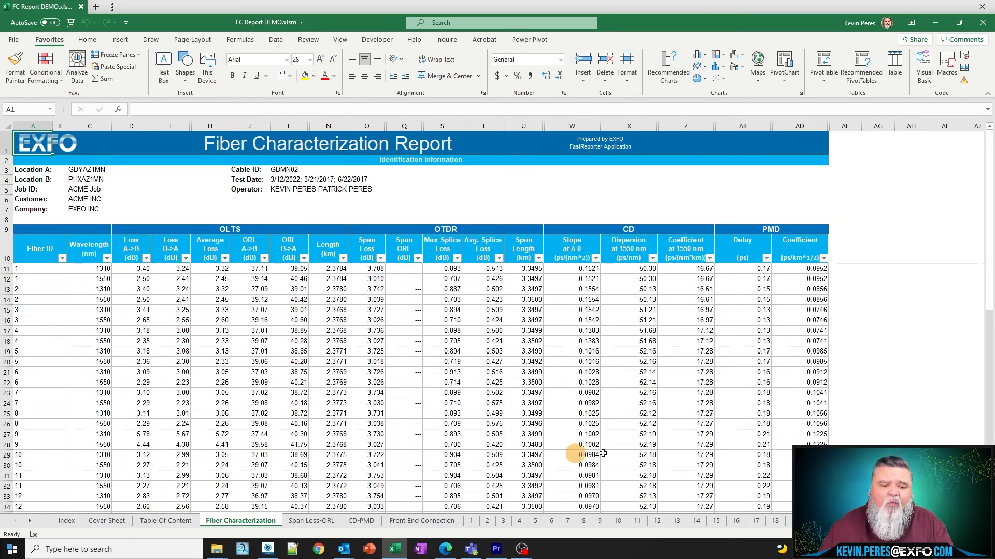
left_click(313, 521)
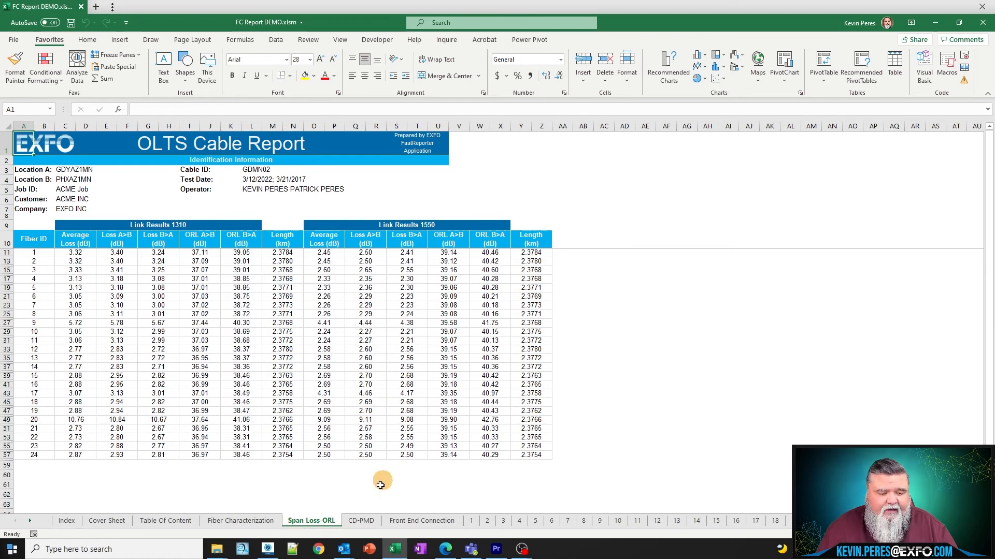
left_click(361, 520)
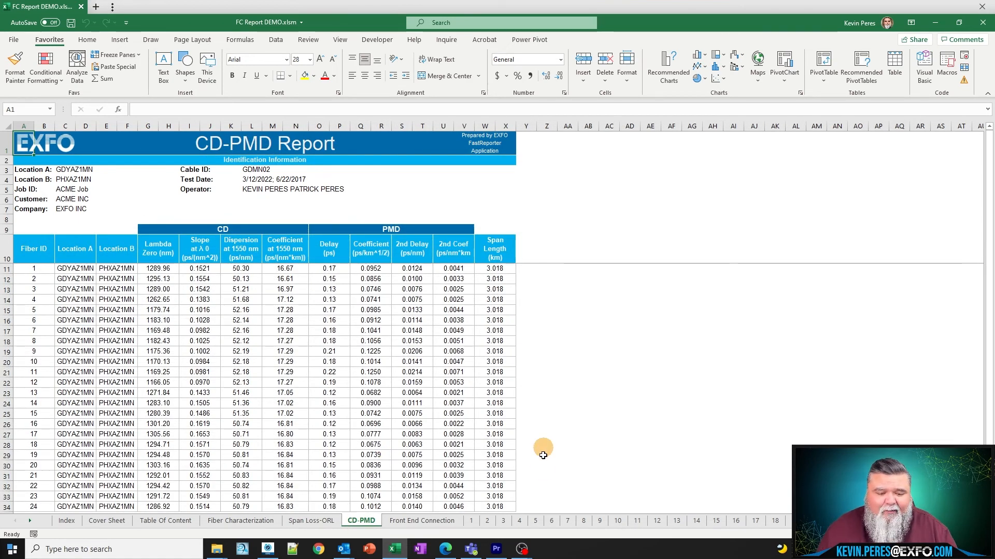
left_click(440, 521)
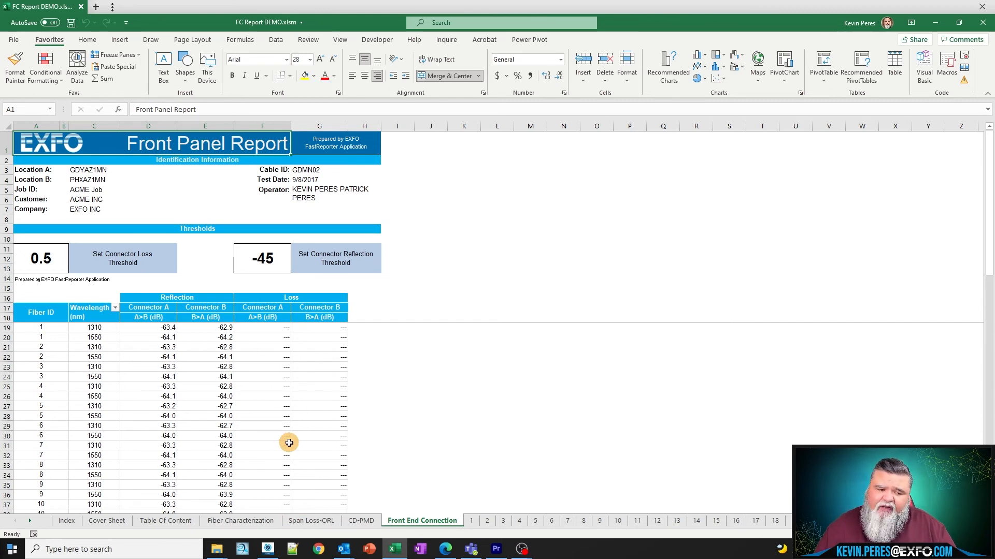
Examine the bidirectional OTDR reports for fibers 1, 2 and 4 down to their combined event tables
left_click(471, 521)
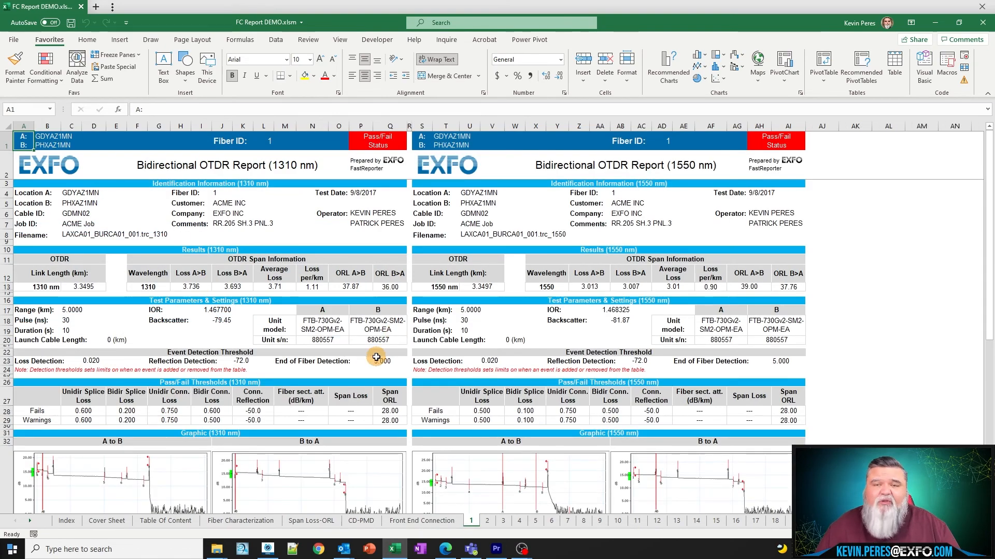
scroll(393, 342, "down", 10)
scroll(378, 381, "down", 3)
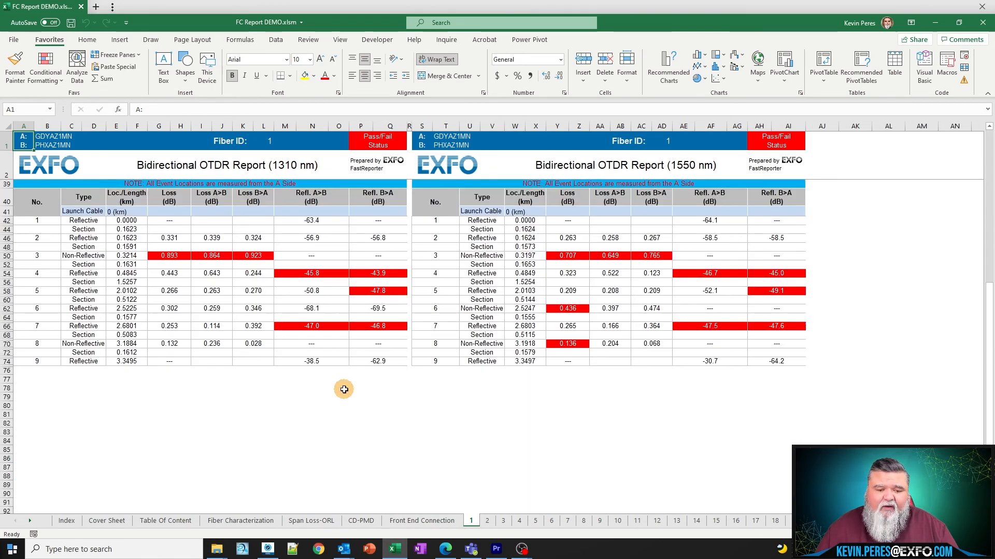
left_click(487, 521)
scroll(472, 435, "down", 12)
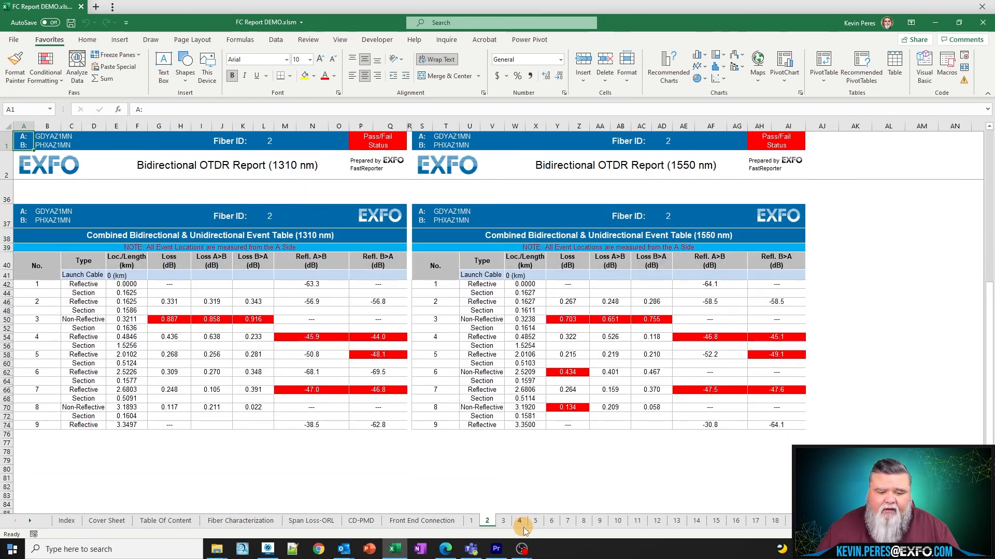
left_click(518, 523)
scroll(455, 415, "down", 12)
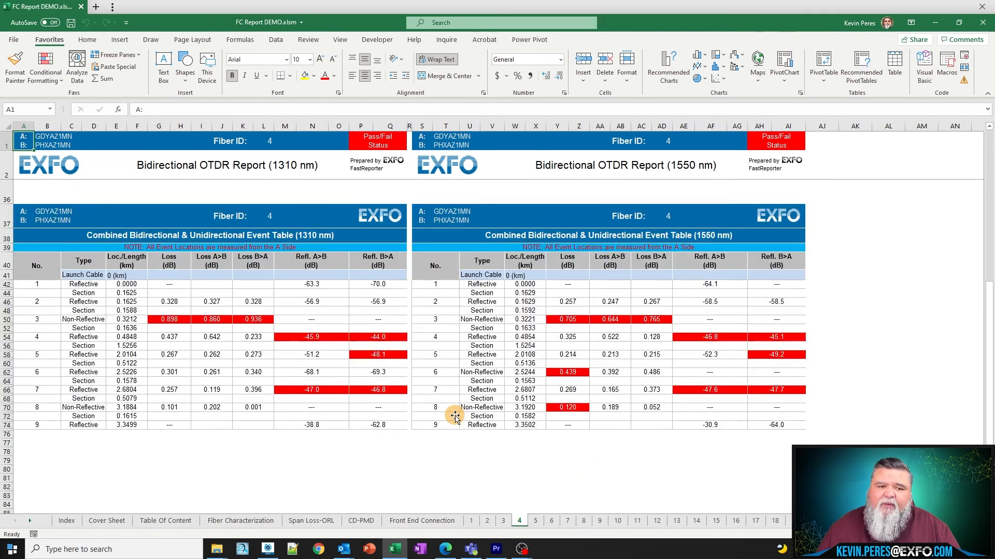
Set all OTDR sheets to their element tables from the Index sheet and open the fiber 1 sheet
left_click(65, 521)
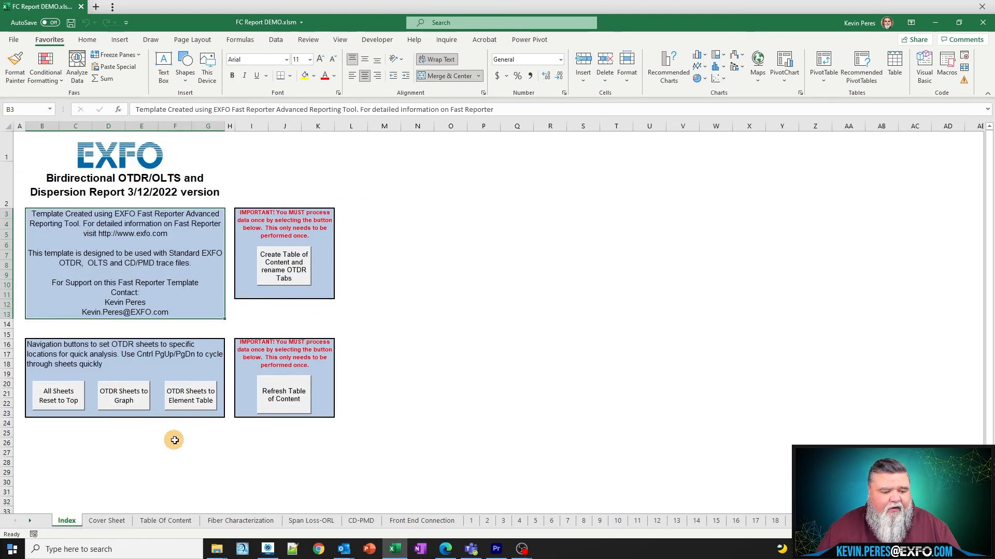
left_click(190, 400)
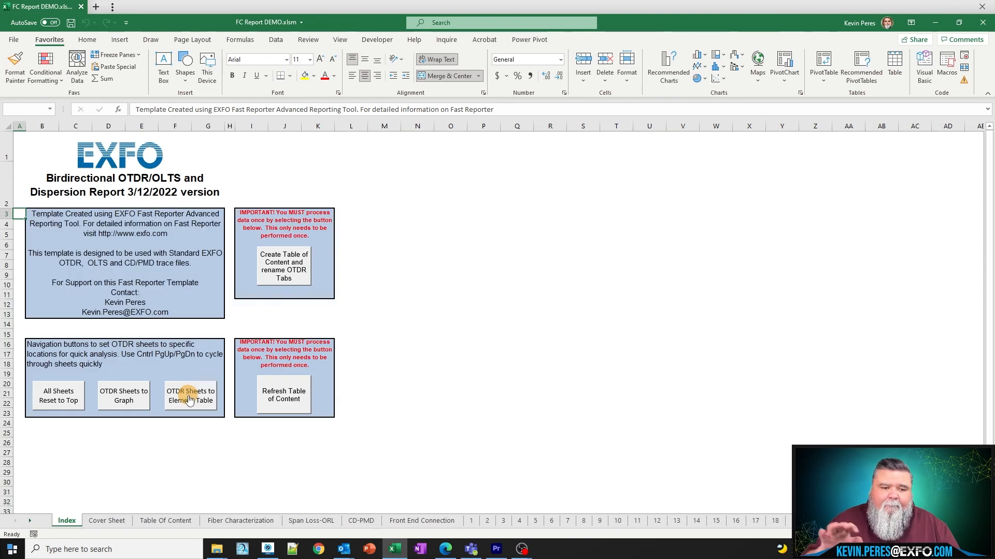
left_click(469, 520)
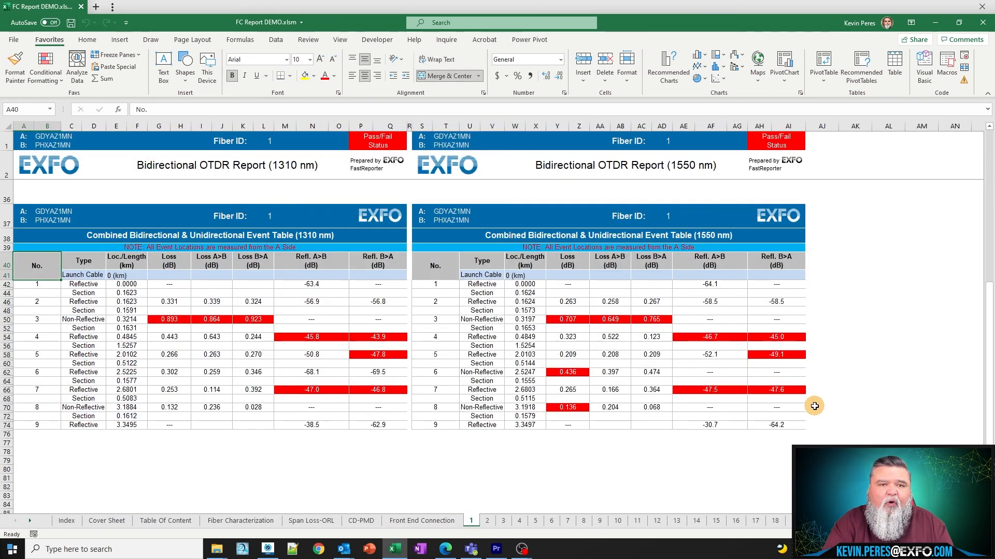
Go through the event tables on fiber sheets 2 through 14 one after another
key("ctrl+Page_Down")
key("ctrl+Page_Down")
key("ctrl+Page_Down")
key("ctrl+Page_Down")
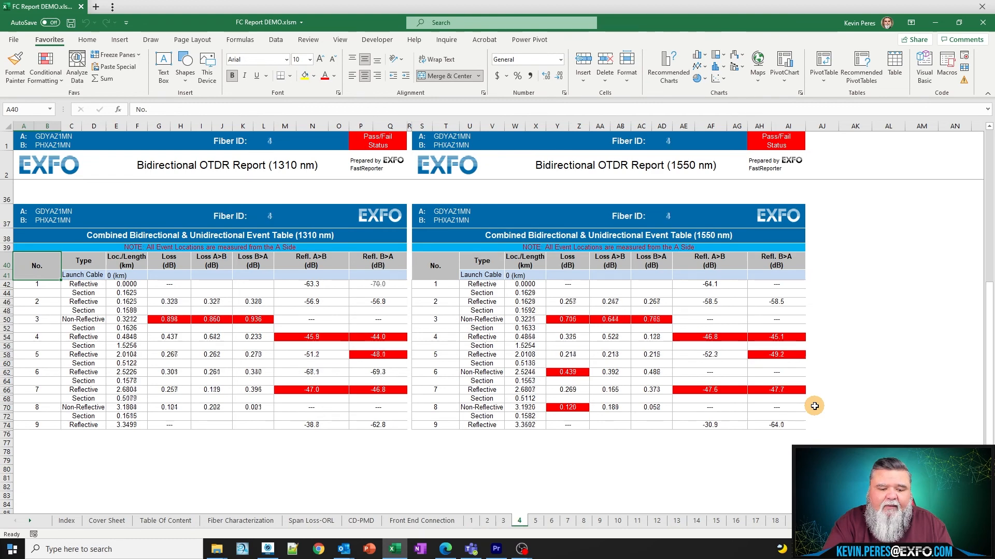
key("ctrl+Page_Down")
key("ctrl+Page_Down")
key("ctrl+Page_Down")
key("ctrl+Page_Down")
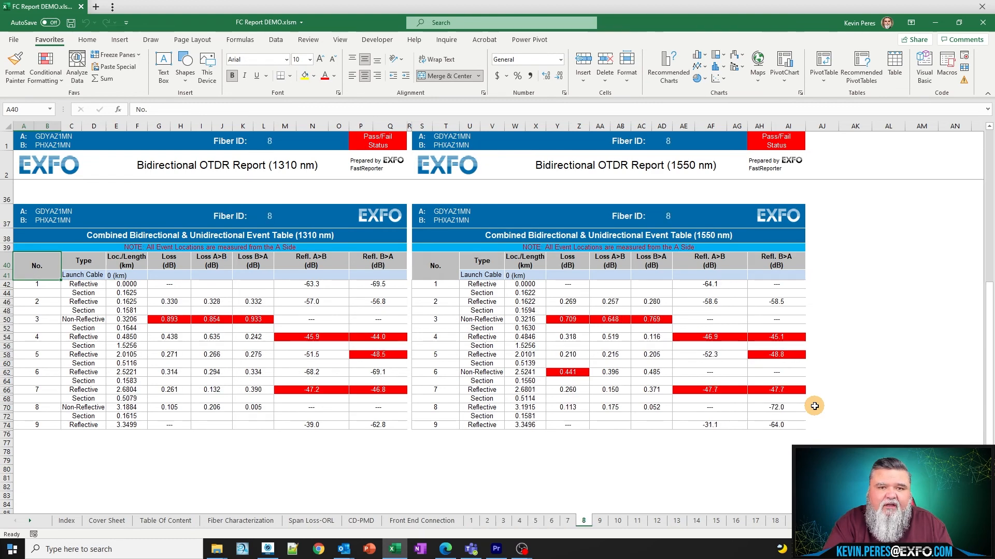
key("ctrl+Page_Down")
key("ctrl+Page_Down")
key("ctrl+Page_Down")
key("ctrl+Page_Down")
key("ctrl+Page_Down")
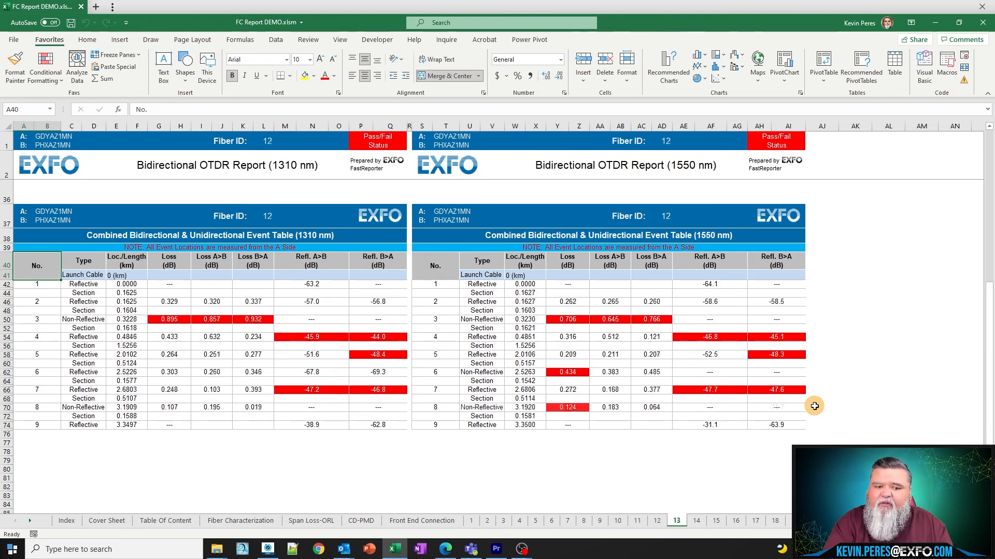
Set all OTDR sheets to their graphs from the Index sheet and reopen the fiber 1 sheet
left_click(65, 521)
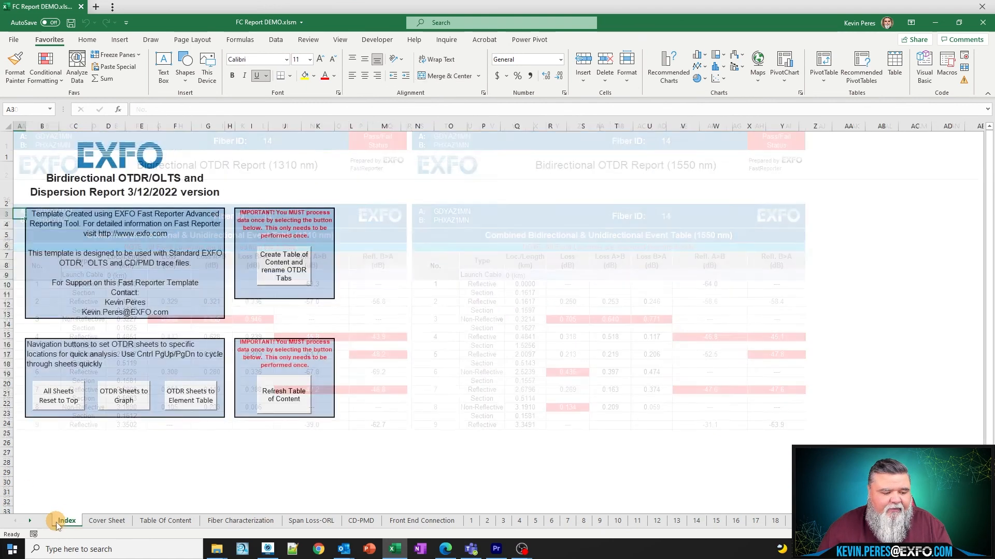
left_click(126, 398)
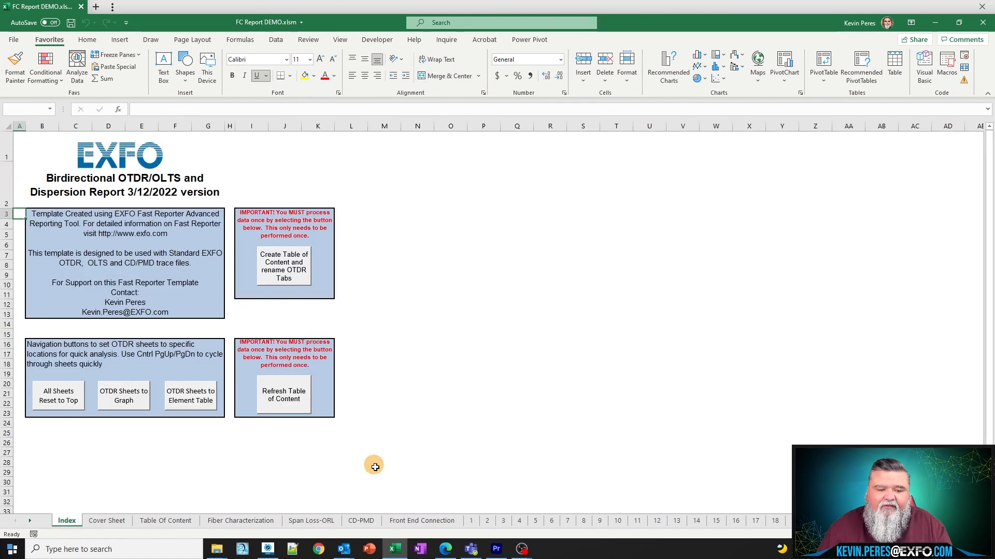
left_click(471, 520)
Go through the OTDR graphs on the fiber sheets up to fiber 12 and back to fiber 9
key("ctrl+Page_Down")
key("ctrl+Page_Down")
key("ctrl+Page_Down")
key("ctrl+Page_Down")
key("ctrl+Page_Down")
key("ctrl+Page_Down")
key("ctrl+Page_Down")
key("ctrl+Page_Down")
key("ctrl+Page_Down")
key("ctrl+Page_Down")
key("ctrl+Page_Down")
key("ctrl+Page_Up")
key("ctrl+Page_Up")
key("ctrl+Page_Up")
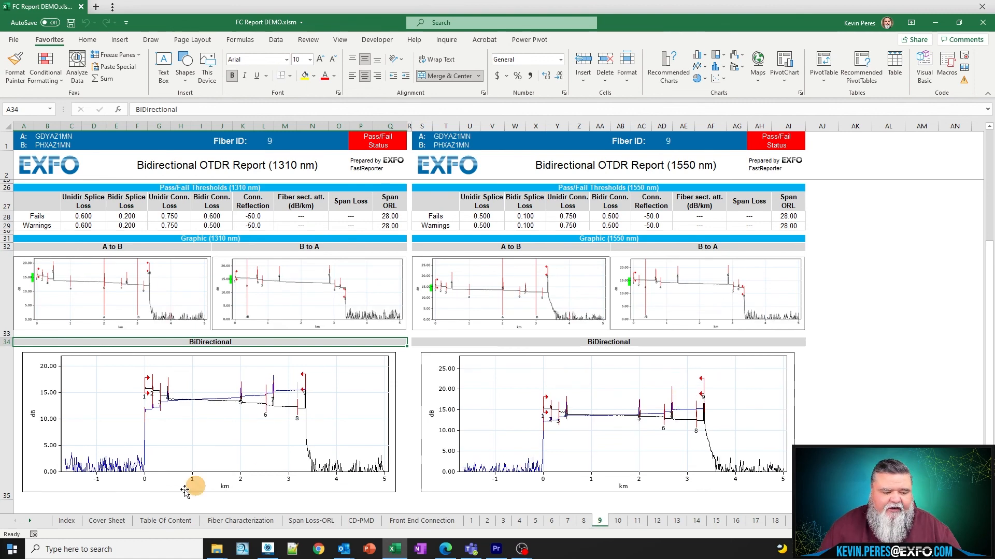
Reset all sheets to the top from the Index sheet and select the template information block in B3
left_click(66, 520)
left_click(69, 412)
left_click(67, 407)
left_click(153, 287)
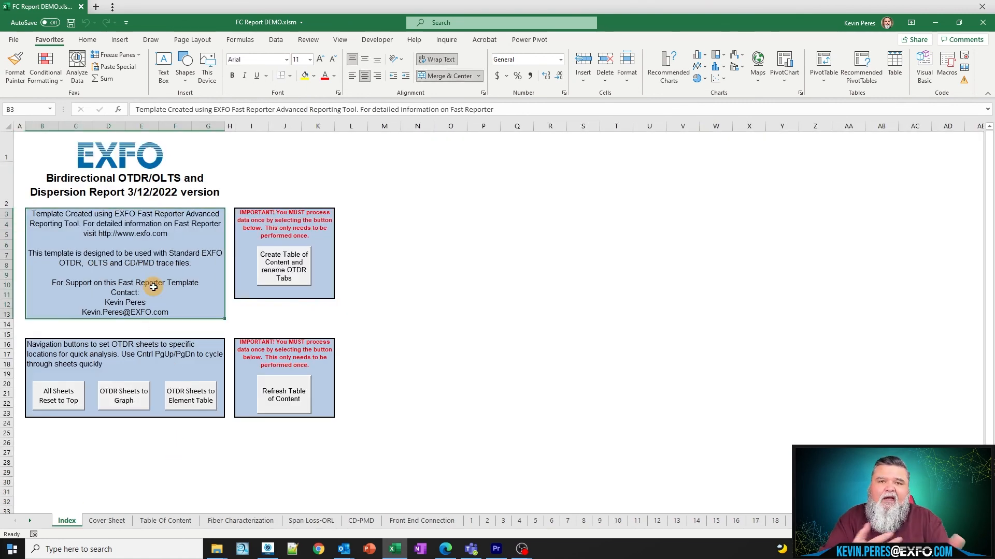